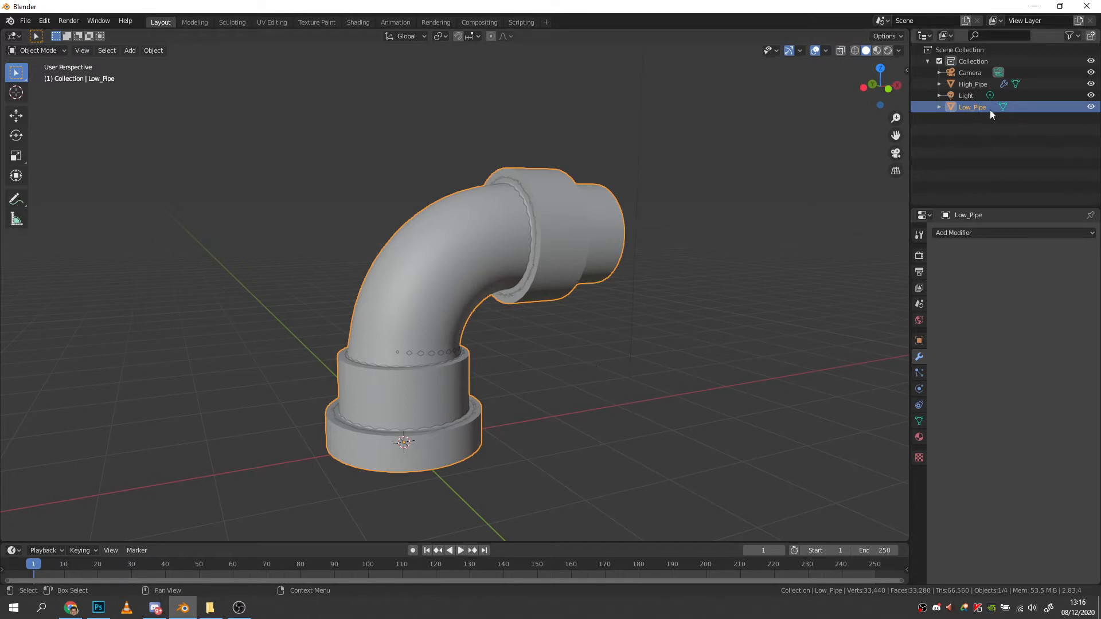
Toggle the visibility of Low_Pipe off and on to compare it with the high-poly pipe.
left_click(1092, 107)
left_click(1091, 107)
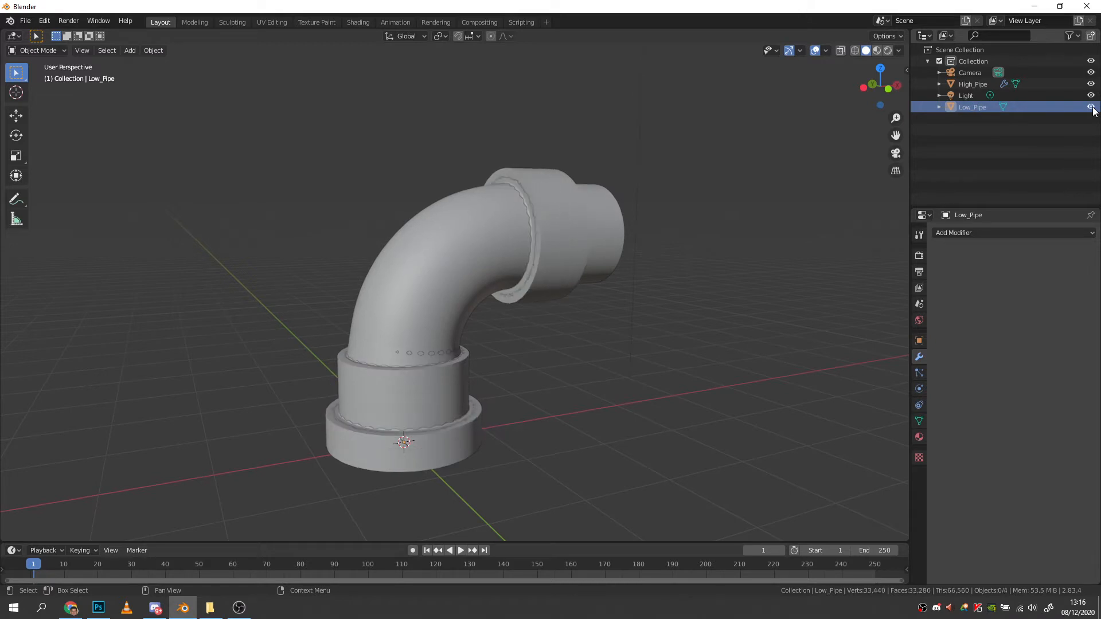
left_click(1091, 107)
left_click(1091, 107)
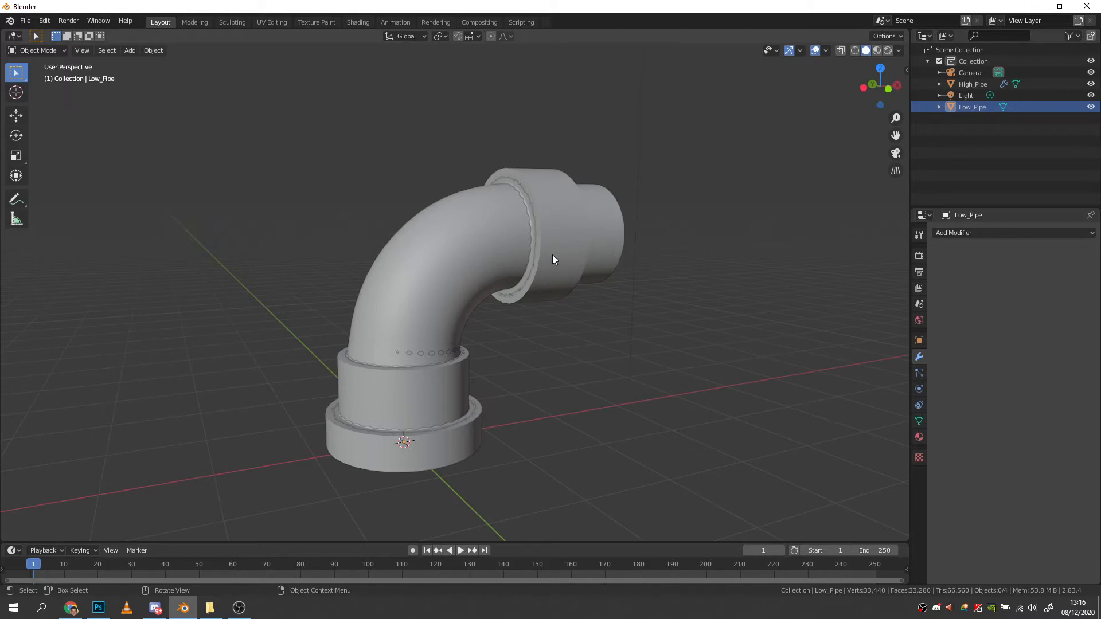
Hide High_Pipe and select all faces of Low_Pipe in Edit Mode.
left_click(1091, 84)
left_click(970, 106)
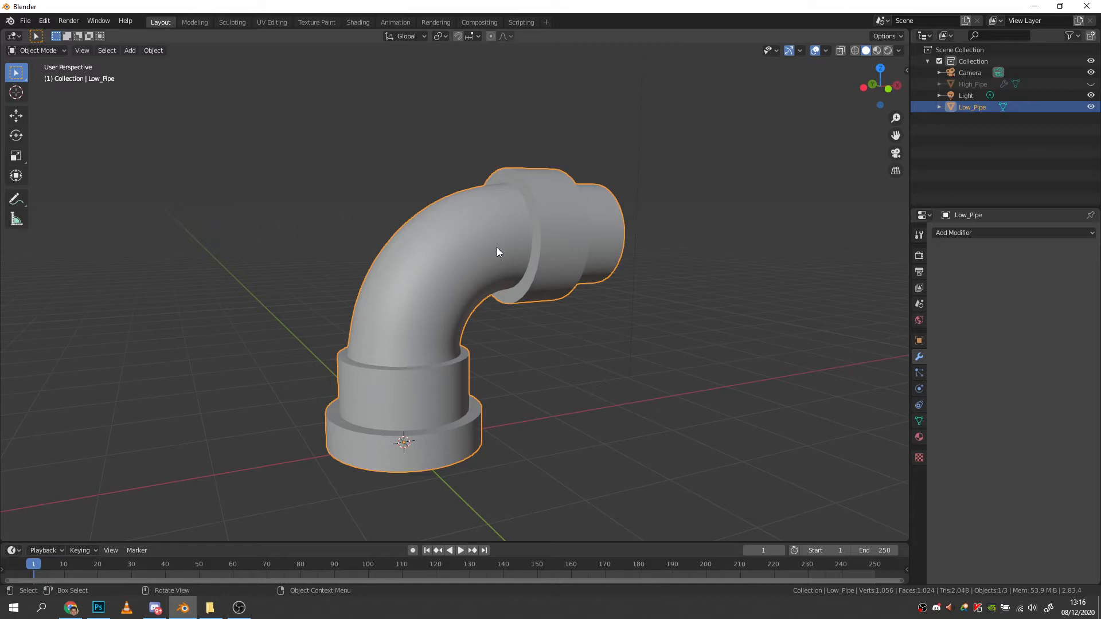
key("Tab")
key("3")
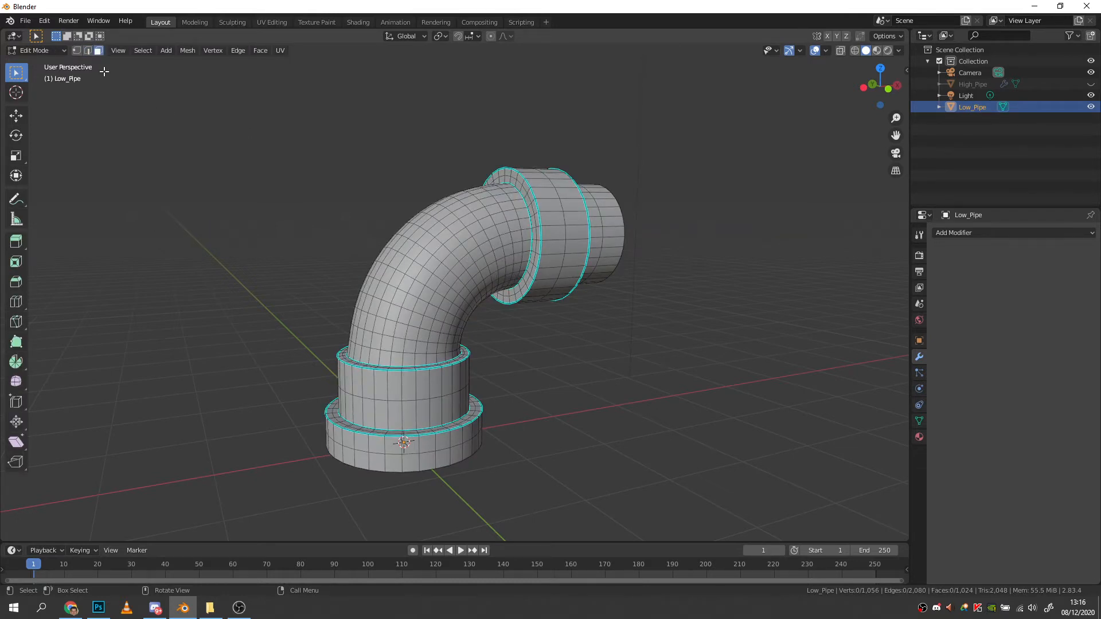
key("a")
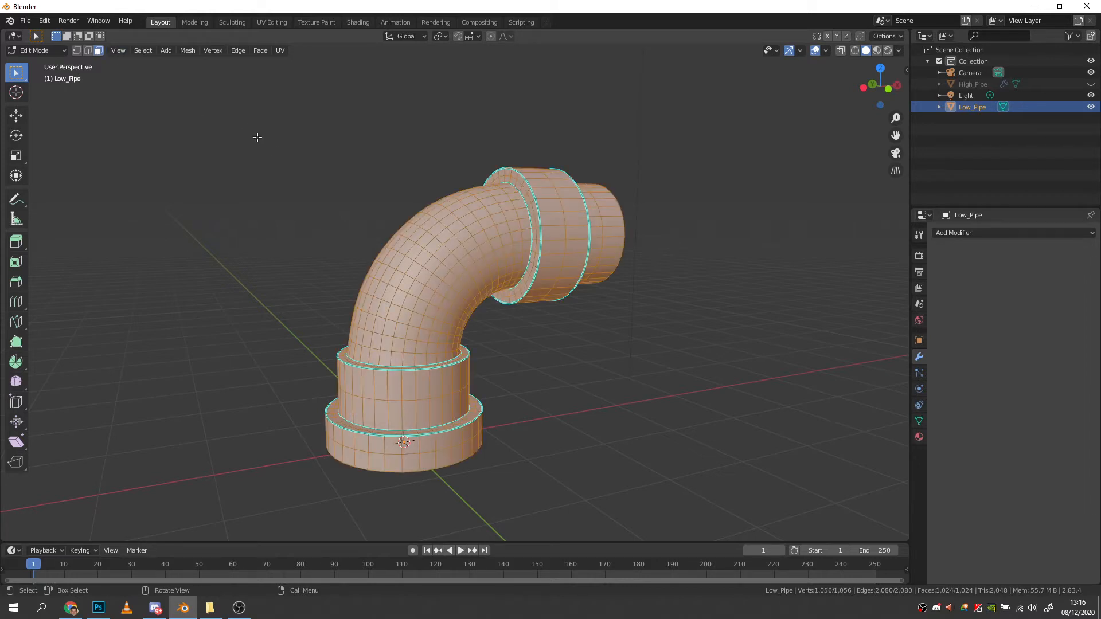
Start a UV layout export of the pipe from the UV Editing workspace with the fill opacity set to 0.00.
left_click(281, 50)
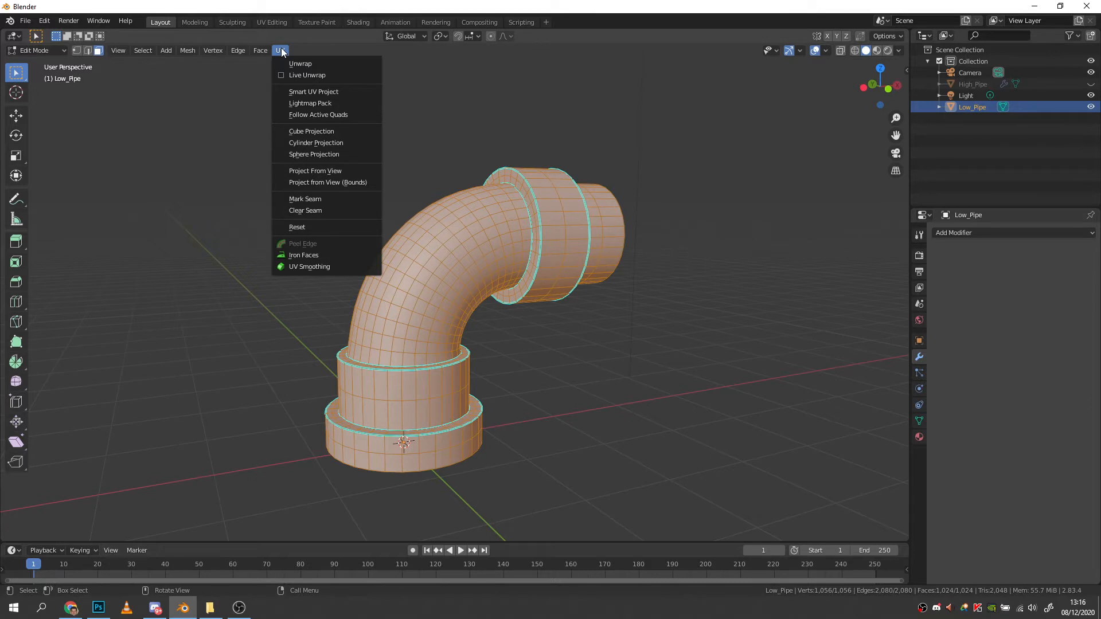
left_click(280, 22)
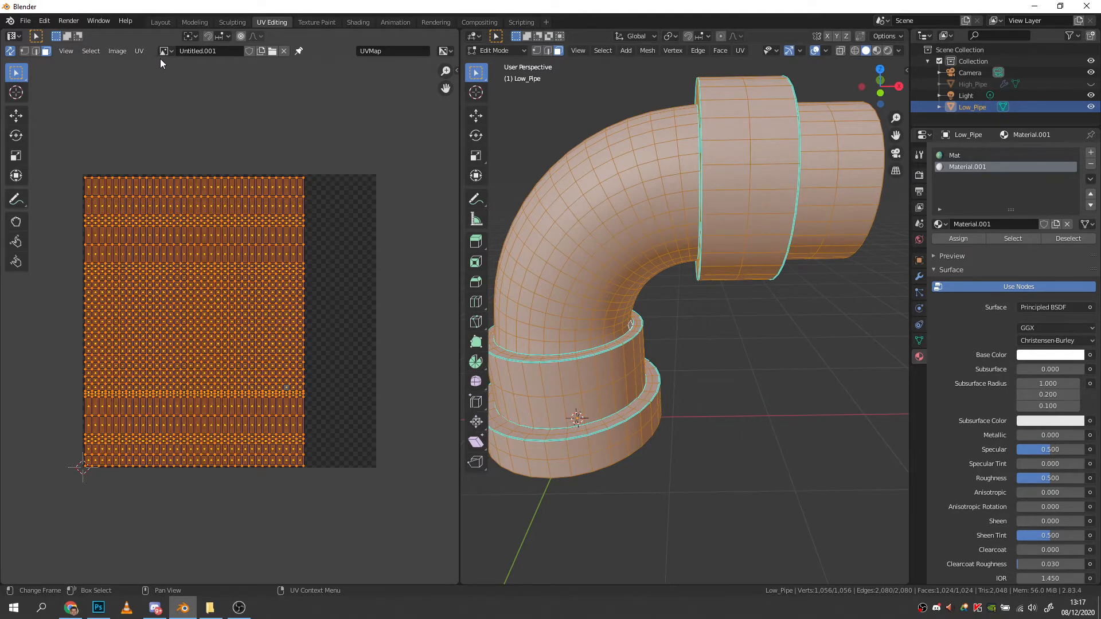
left_click(140, 51)
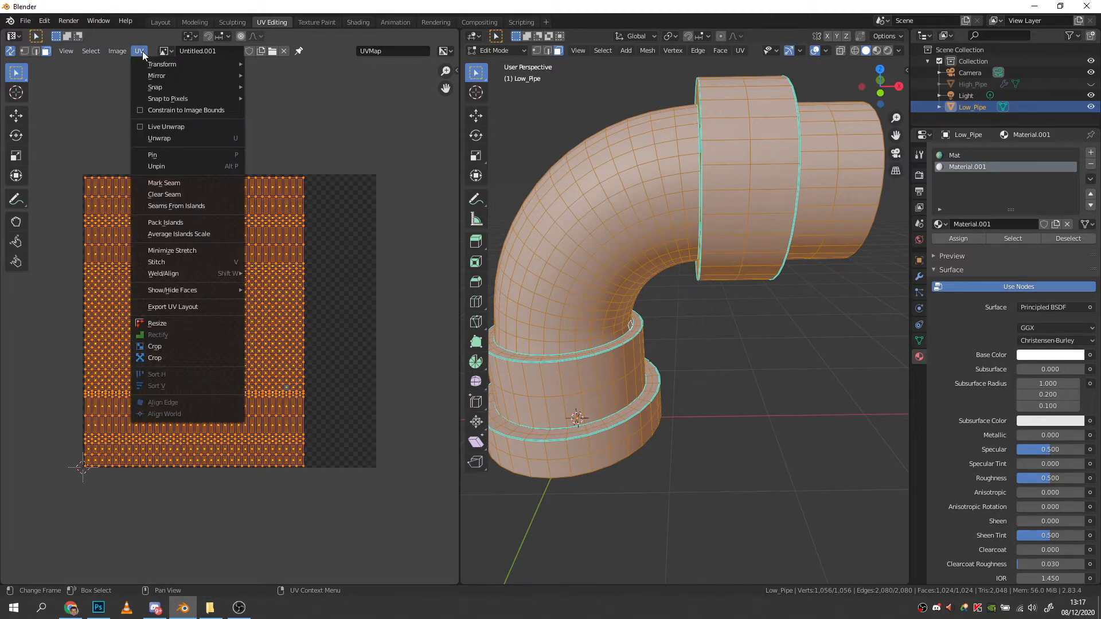
left_click(188, 307)
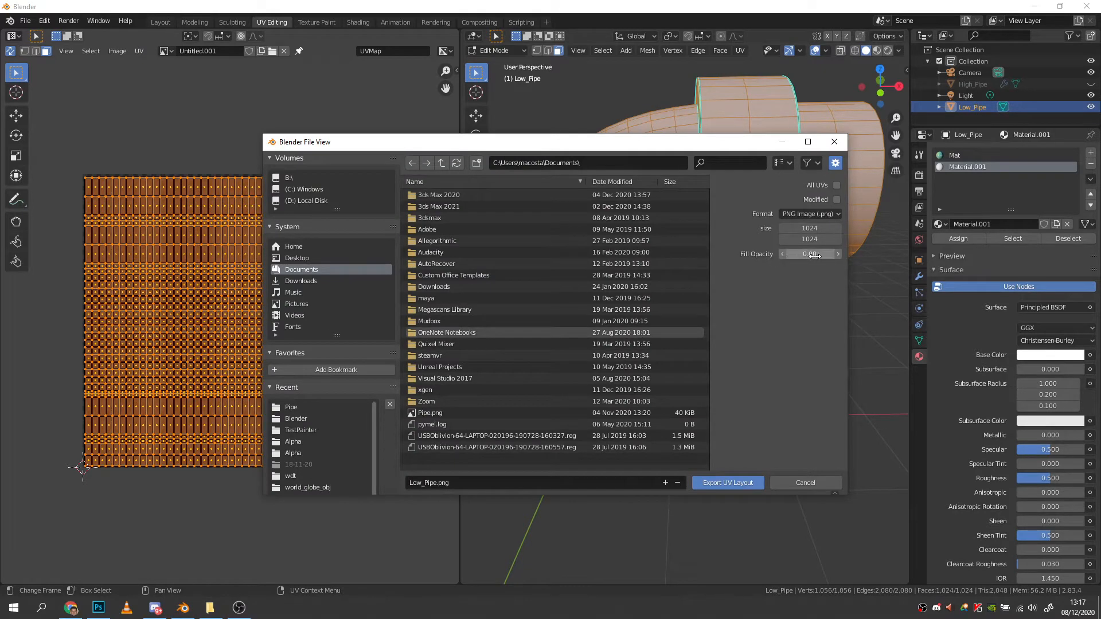
left_click_drag(813, 254, 777, 254)
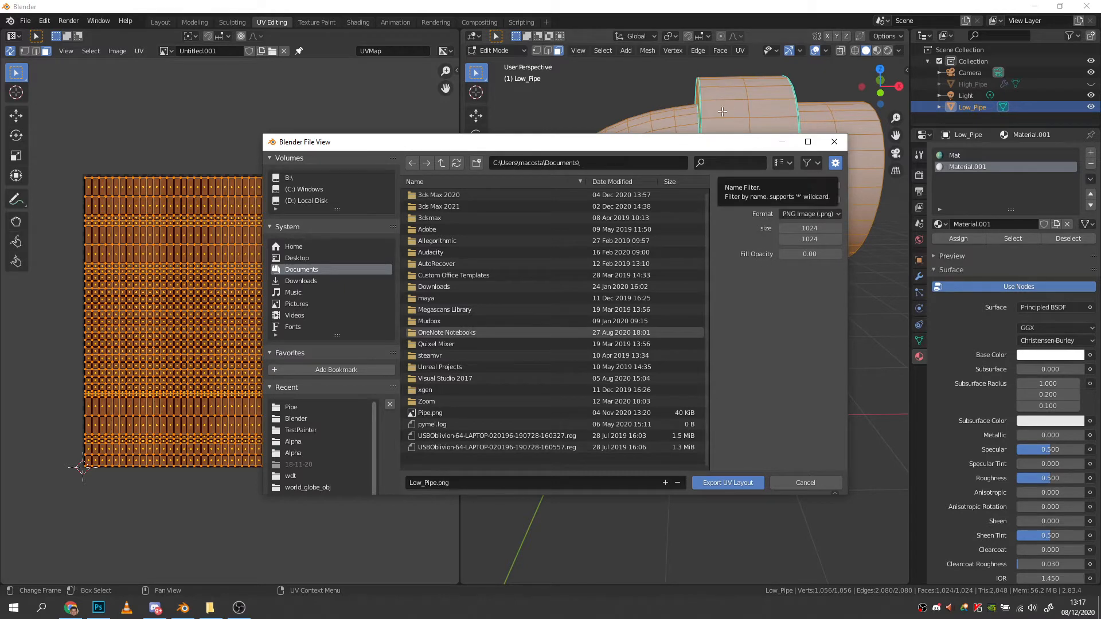
left_click_drag(800, 252, 826, 253)
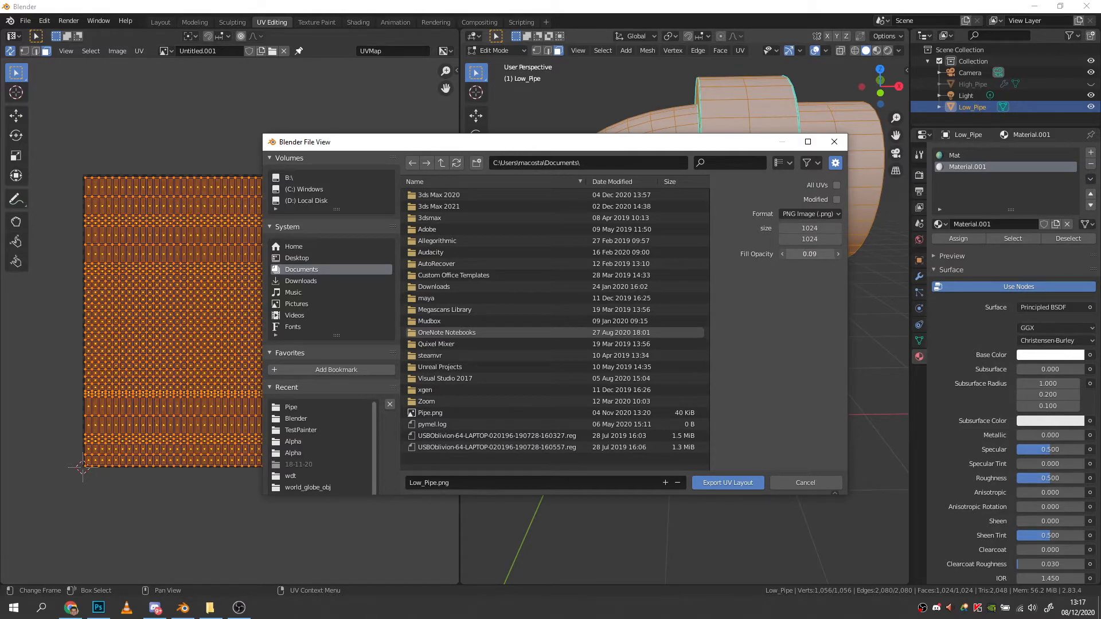
left_click_drag(810, 253, 757, 253)
left_click(820, 231)
left_click(771, 371)
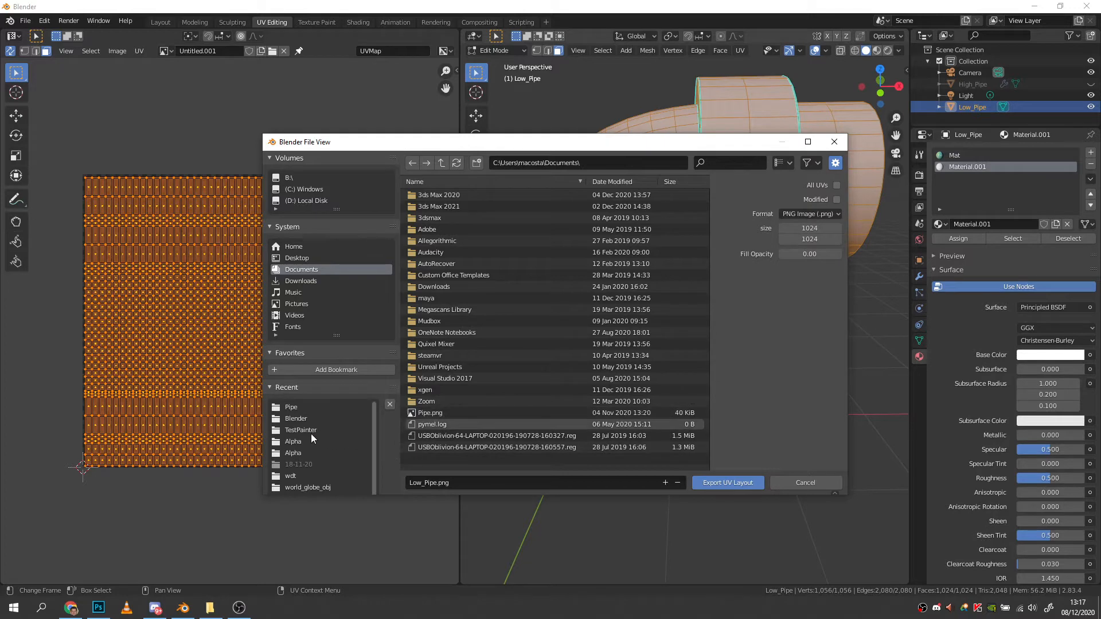
Export the UV layout under the name Wireframe into the D:\Blender\Pipe folder.
left_click(298, 408)
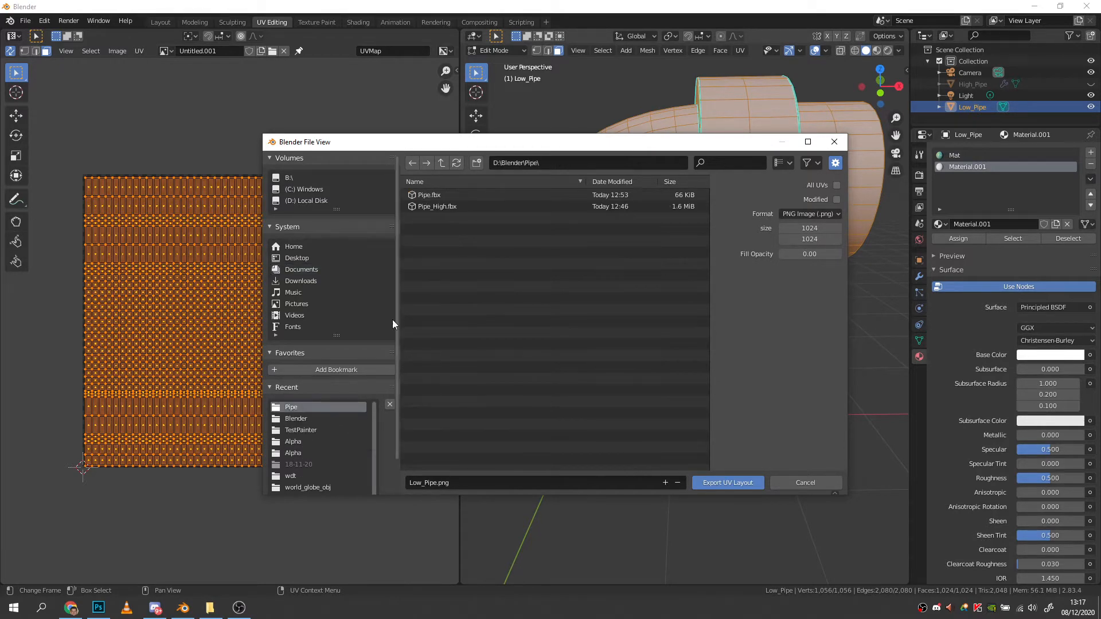
left_click(425, 482)
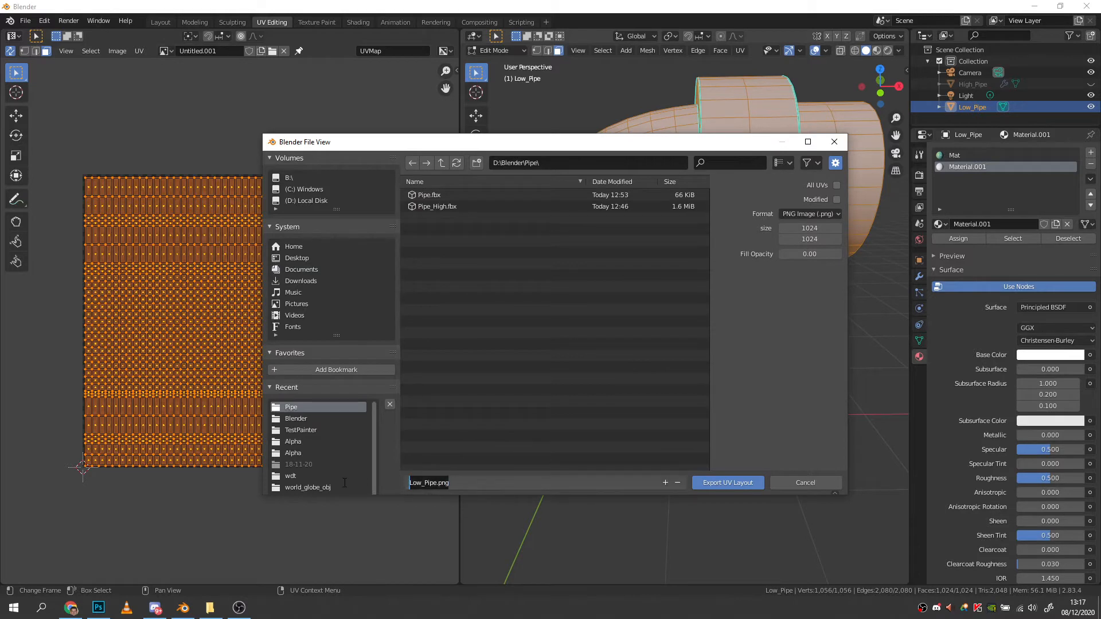
key("BackSpace")
type("Wireframe")
left_click(736, 483)
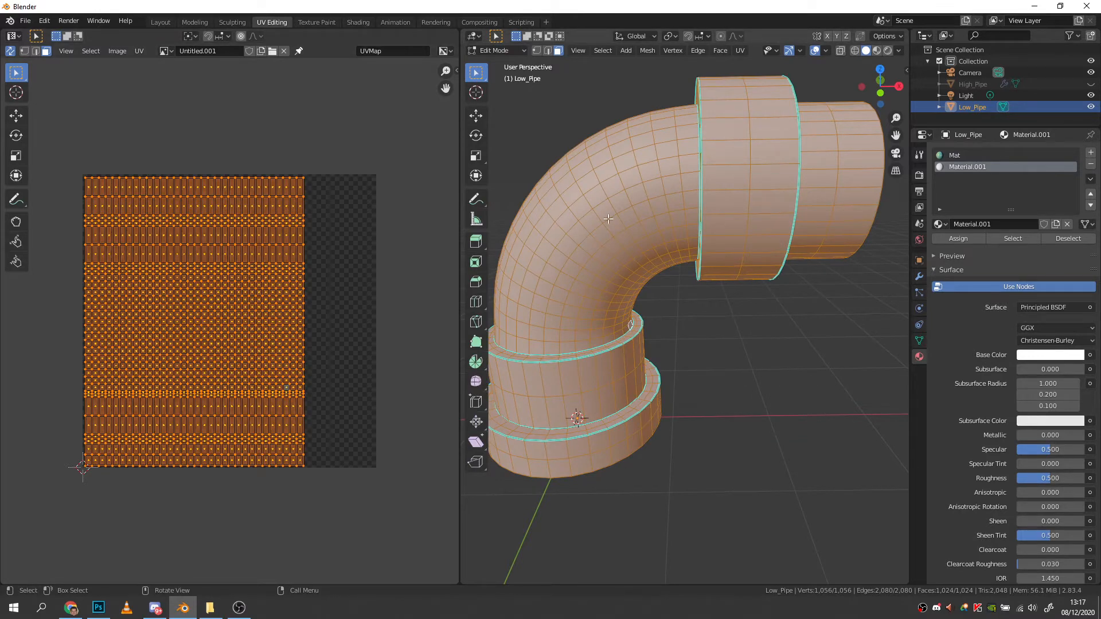
Launch Substance Painter from the D:\Substance\Substance Painter folder and minimize the file browser.
left_click(213, 613)
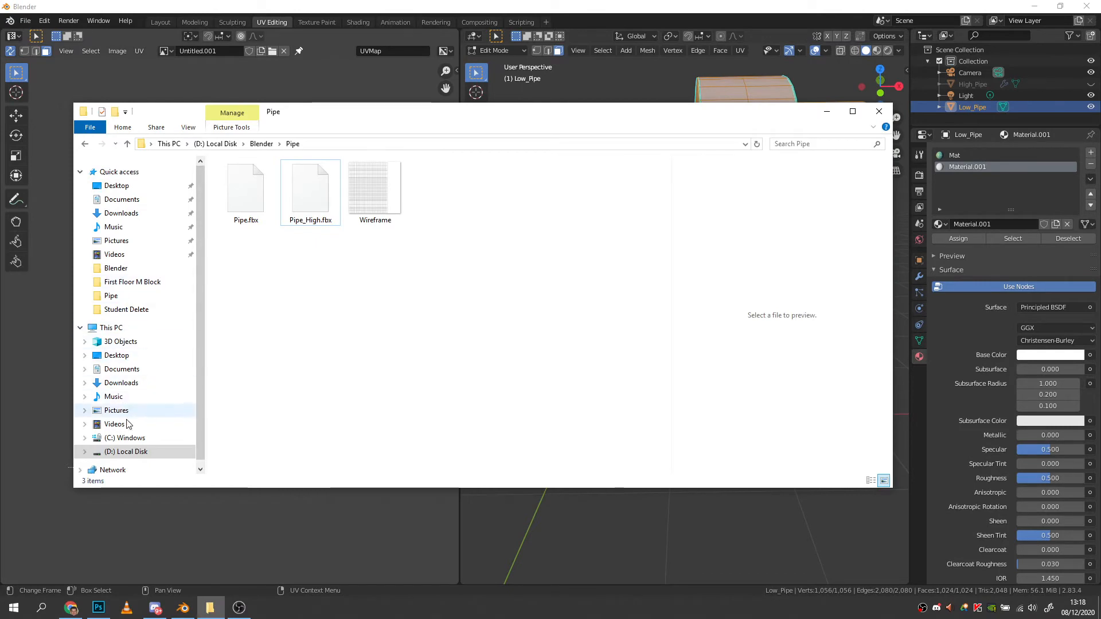
left_click(128, 452)
scroll(256, 370, "down", 7)
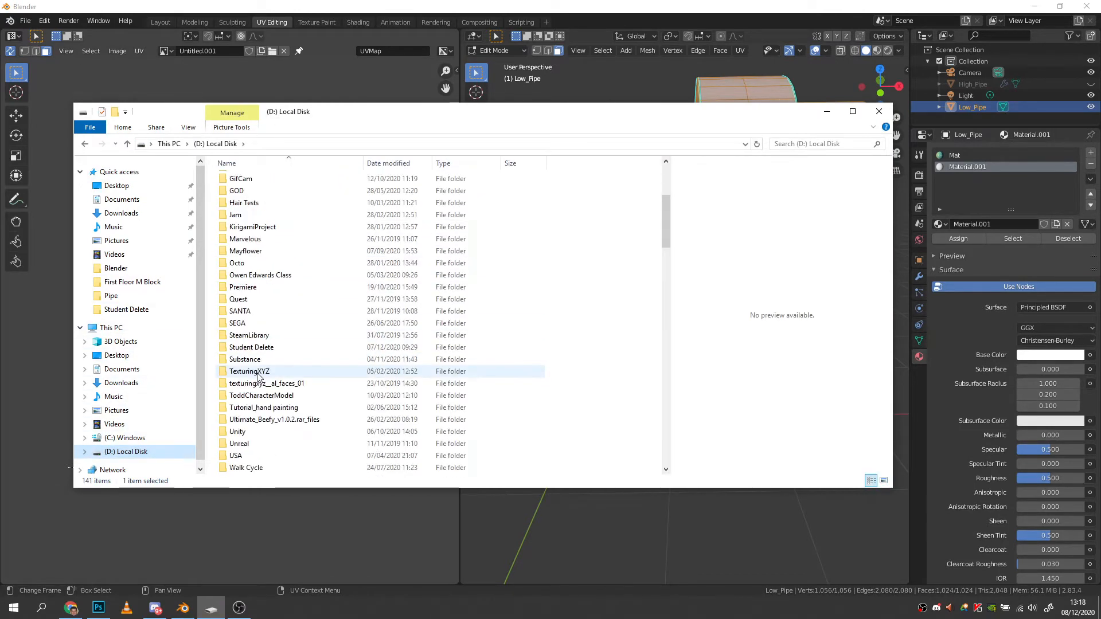
left_click(258, 289)
double_click(258, 289)
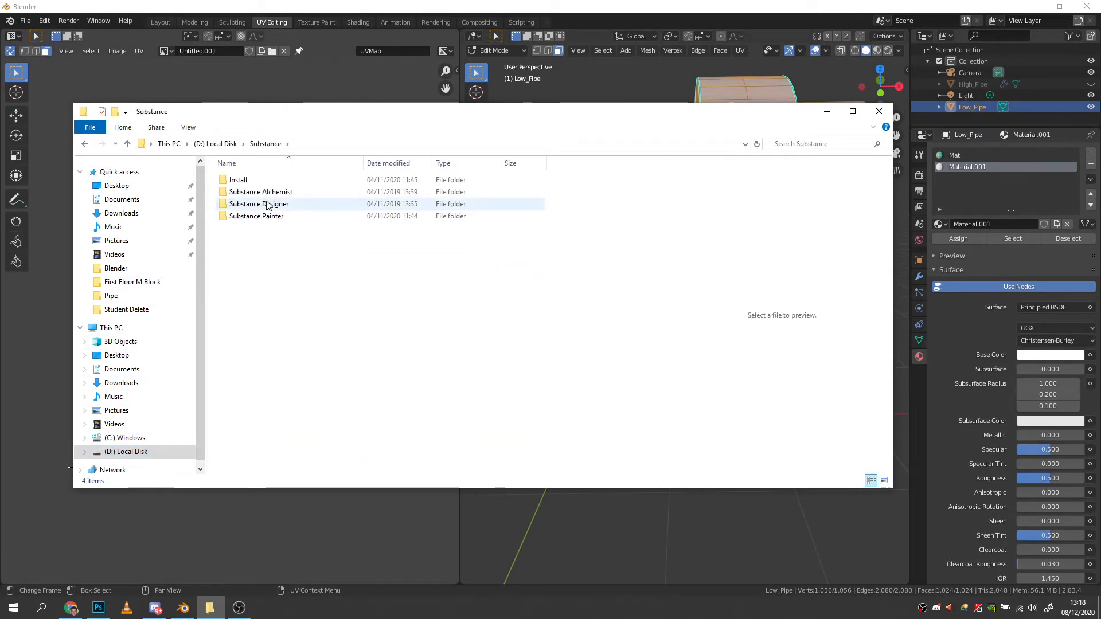
double_click(261, 216)
scroll(258, 372, "down", 6)
scroll(258, 377, "down", 6)
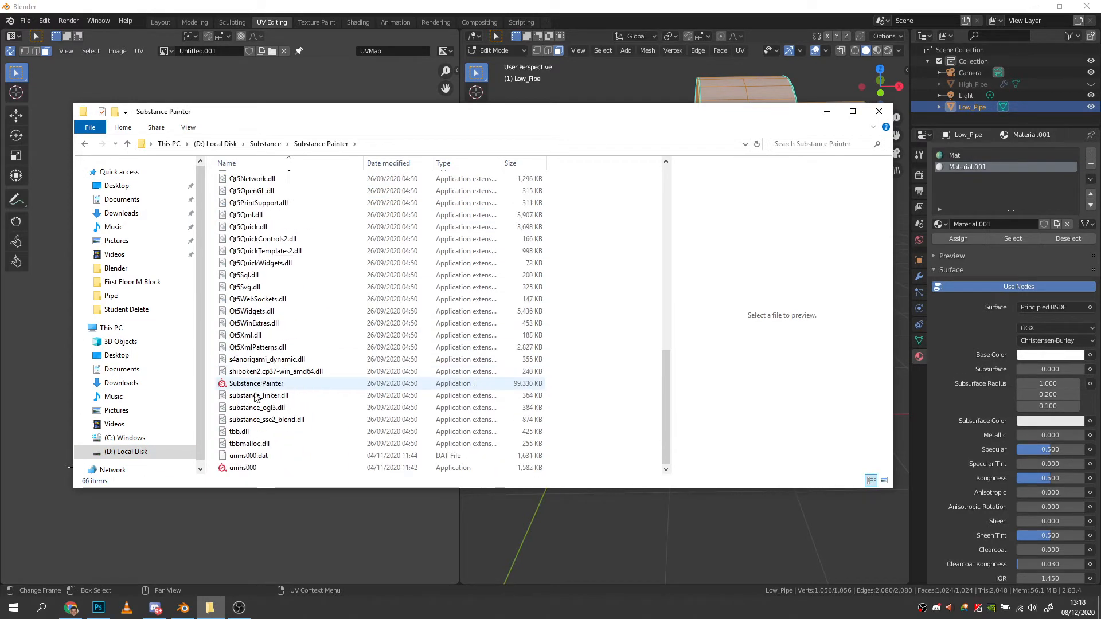
double_click(257, 383)
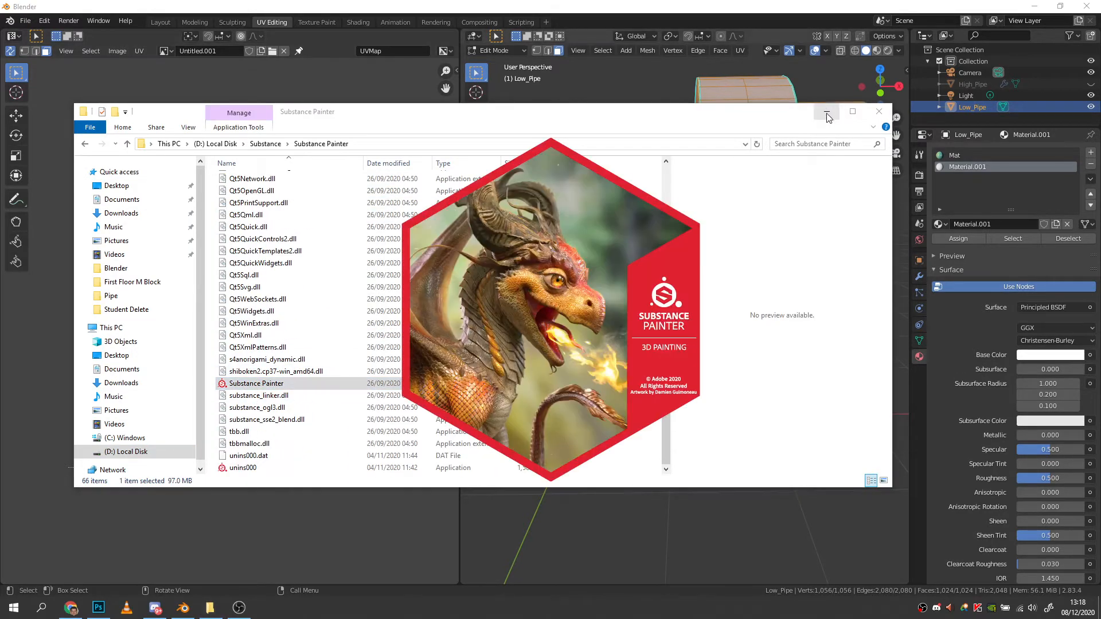
left_click(828, 113)
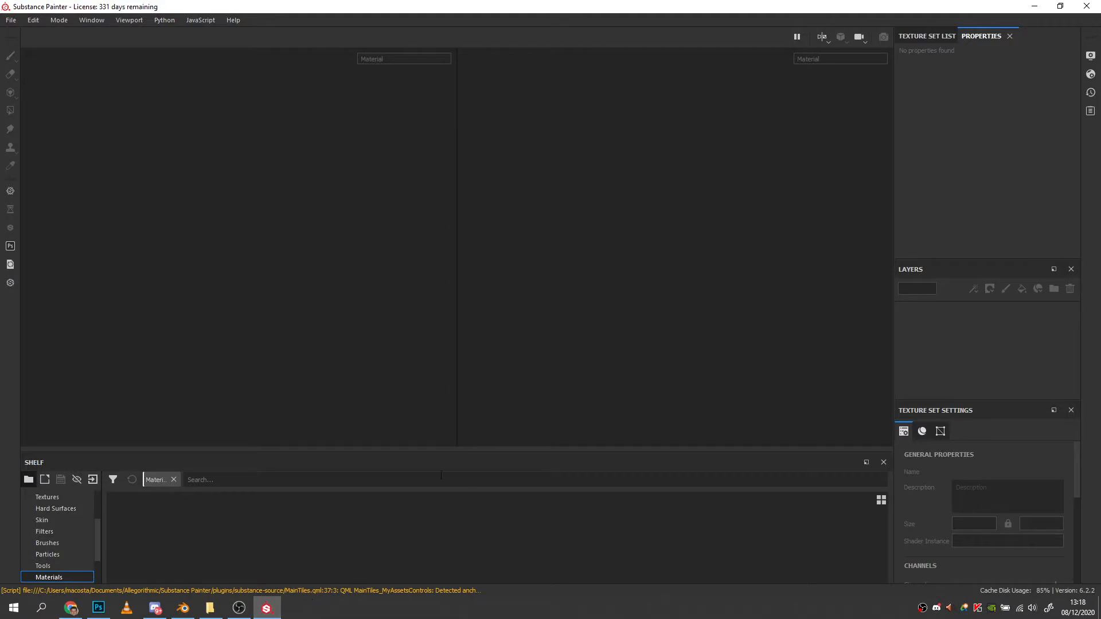
Create a new project from D:/Blender/Pipe/Pipe.fbx with a document resolution of 1024.
left_click(11, 20)
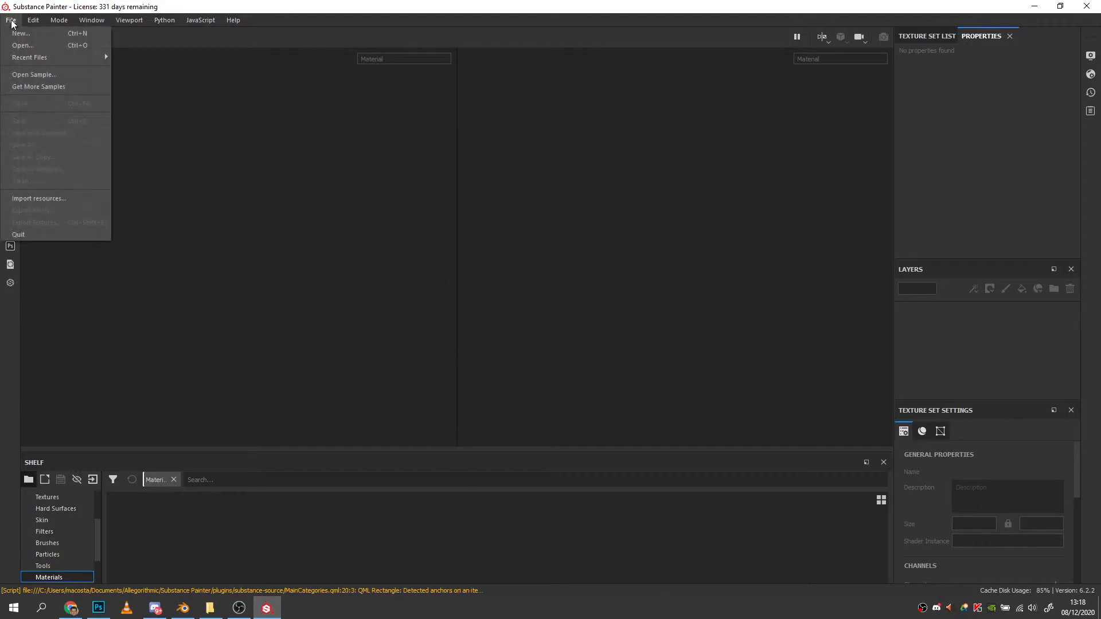
left_click(30, 38)
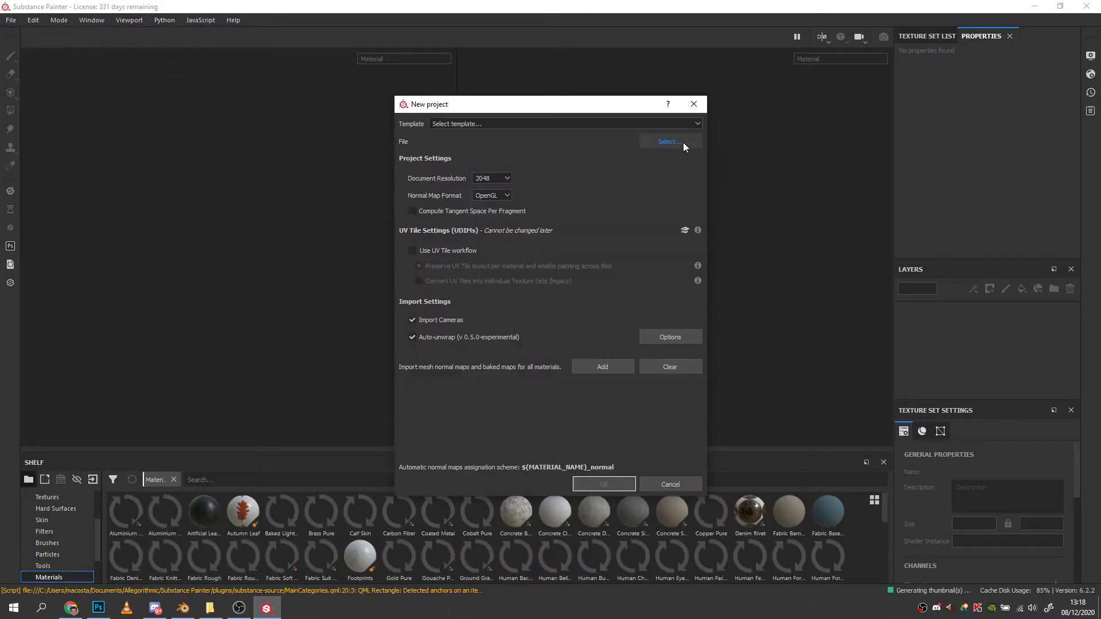
left_click(683, 143)
left_click(525, 193)
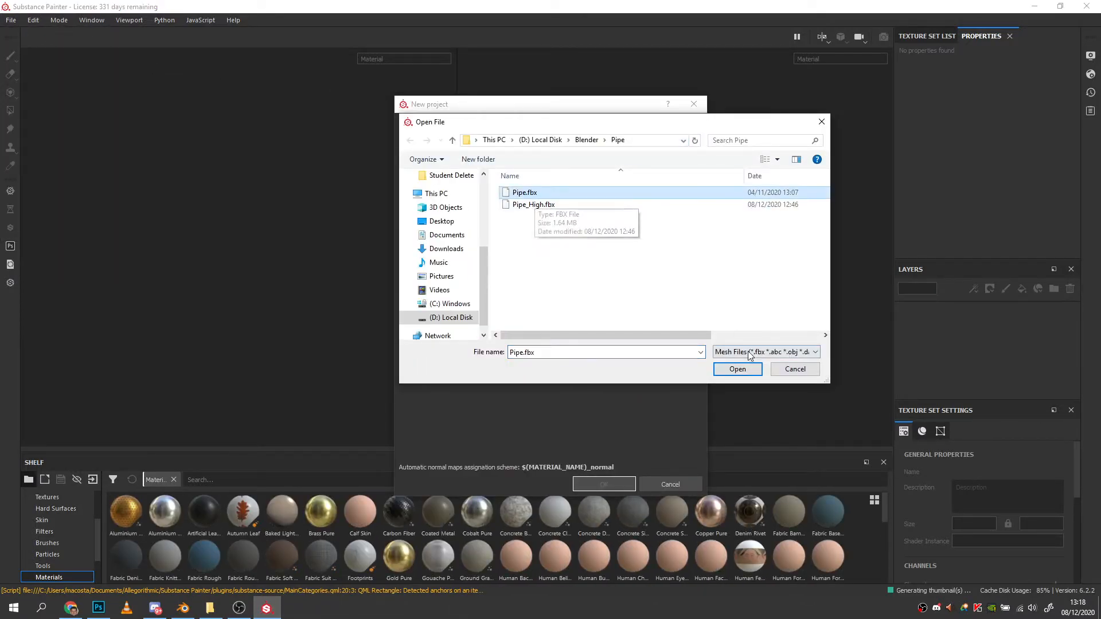
left_click(738, 369)
left_click(503, 178)
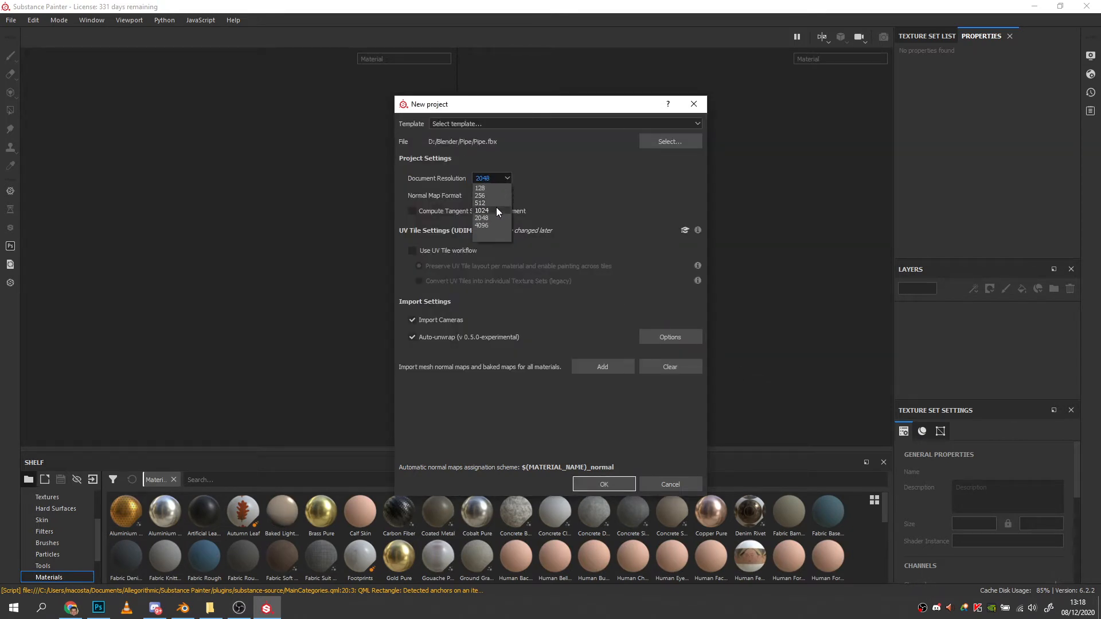
left_click(498, 209)
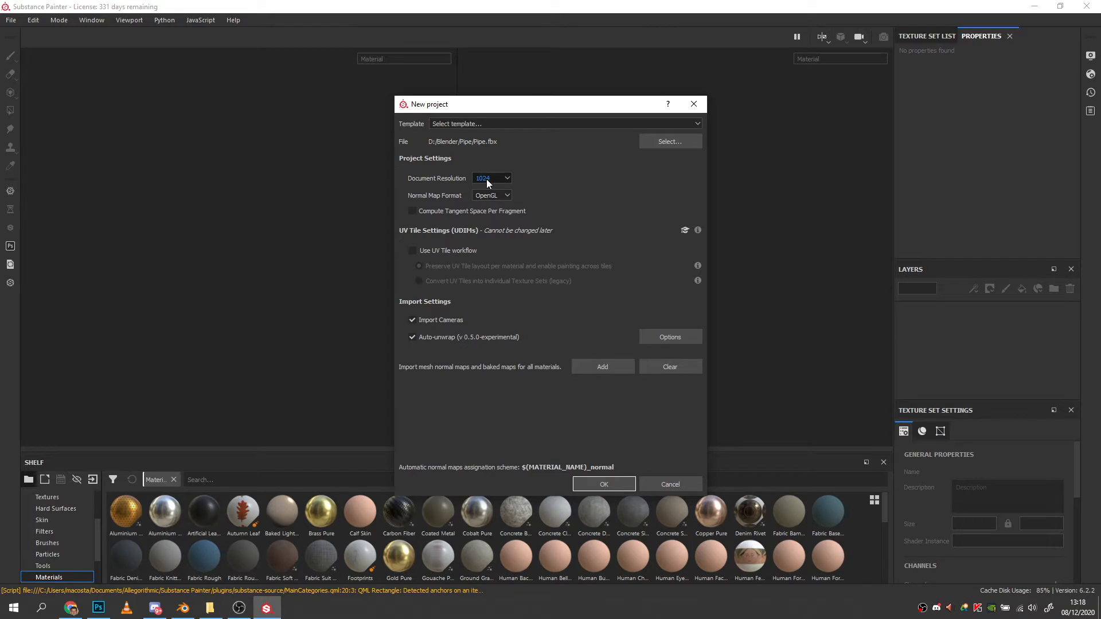
left_click(600, 482)
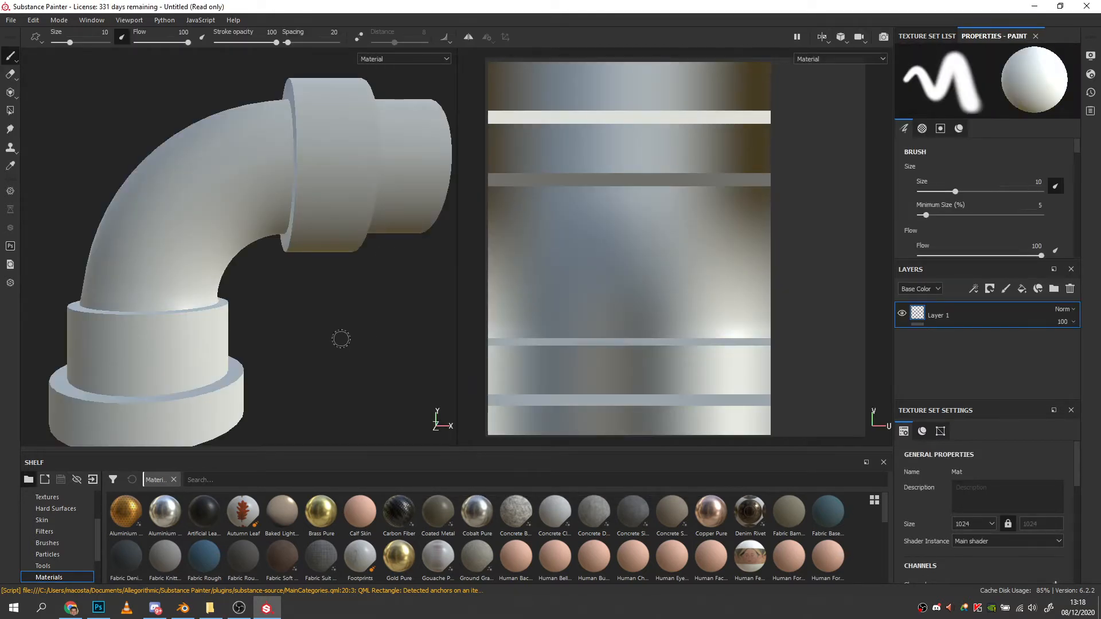
Frame the pipe in a slightly elevated angled view, render it with Iray and rotate the environment lighting.
left_click_drag(299, 328, 347, 290, "alt")
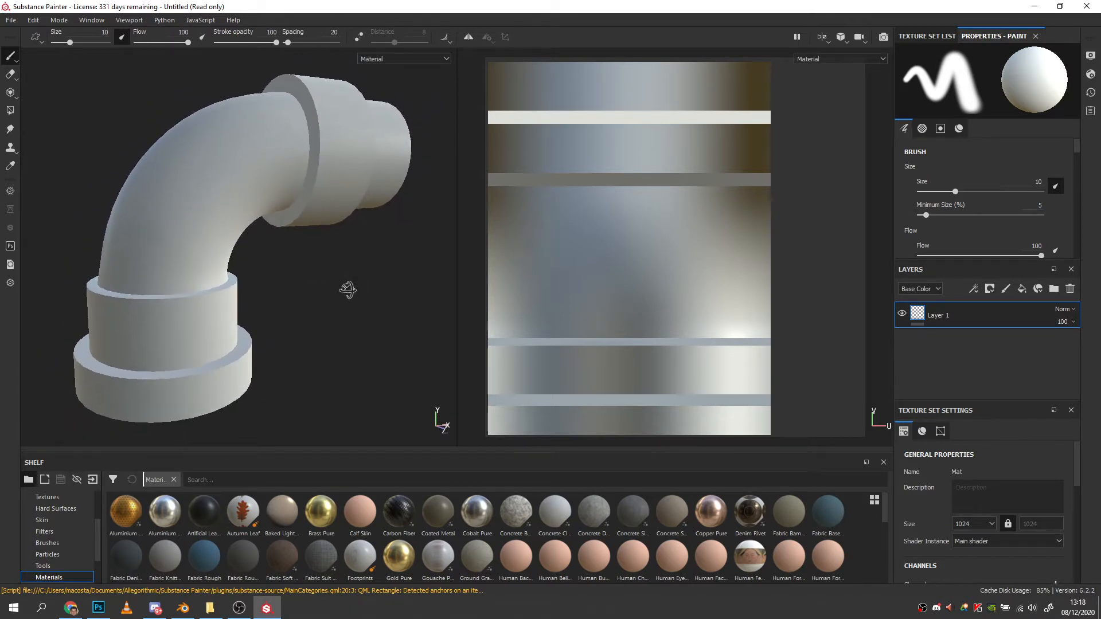
left_click(884, 38)
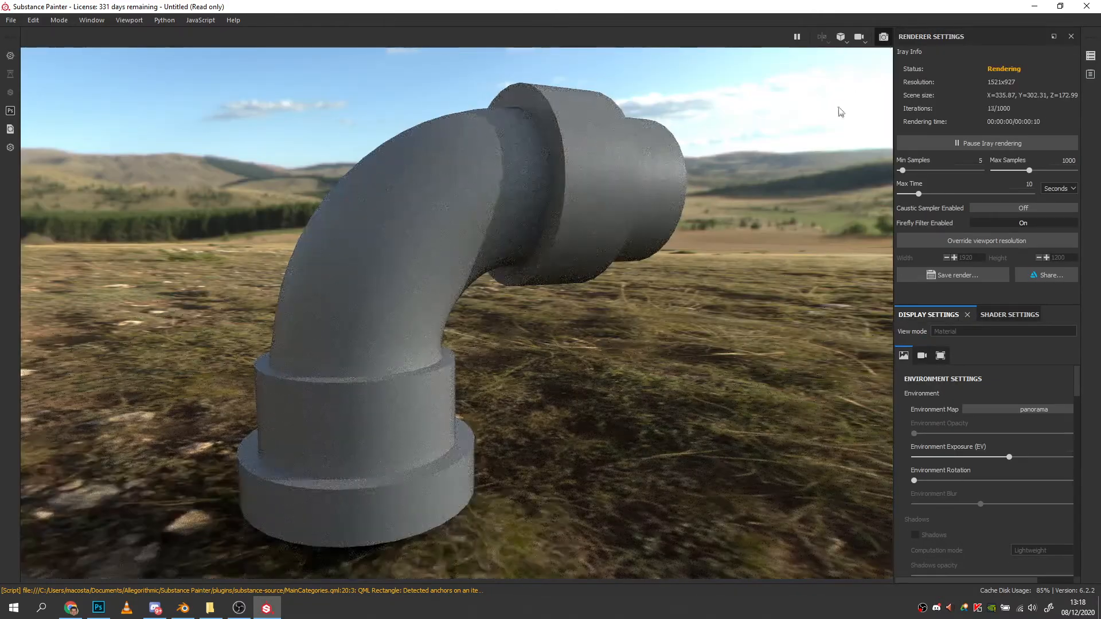
mouse_move(595, 380)
right_mouse_down("shift")
mouse_move(680, 377)
mouse_move(550, 376)
mouse_move(580, 380)
right_mouse_up("shift")
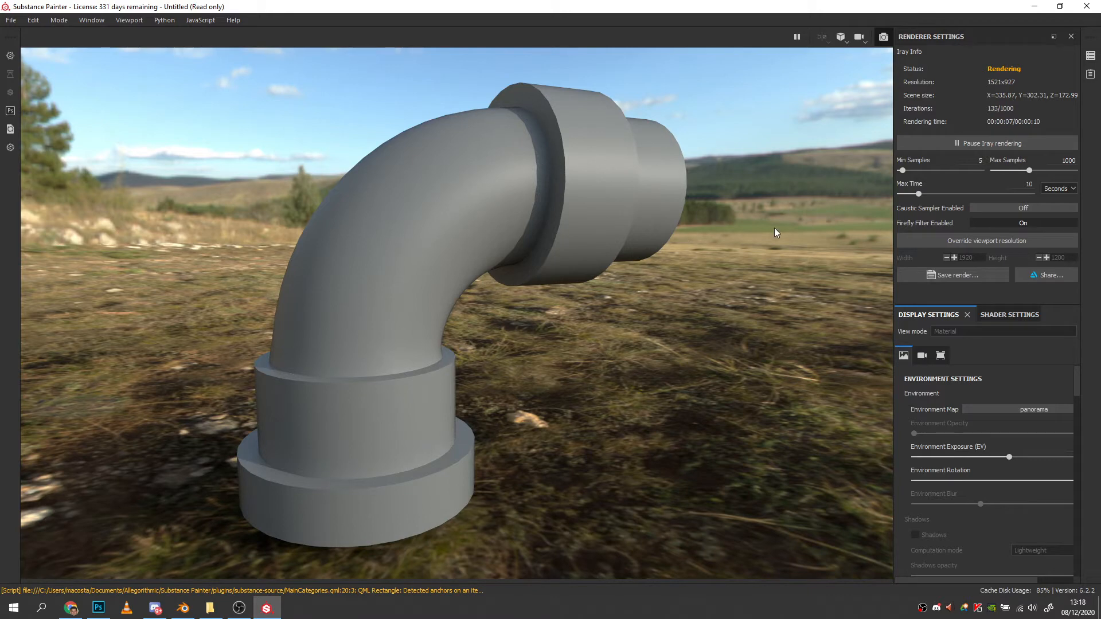
Enable the dome's clear color as a plain backdrop and disable its ground for the Iray render.
scroll(938, 404, "down", 5)
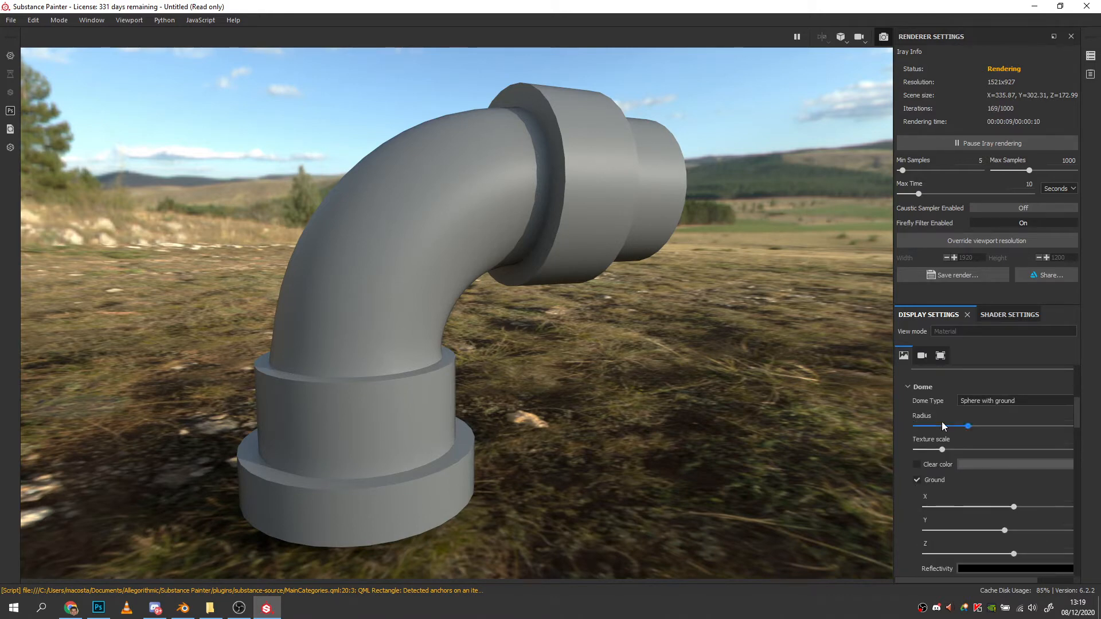
left_click(916, 464)
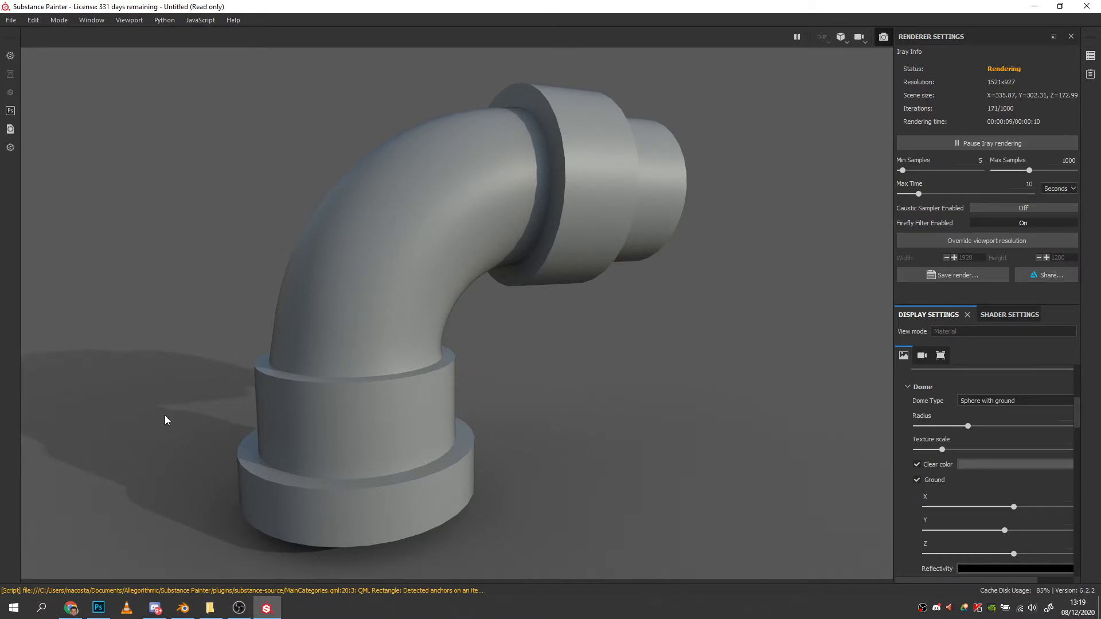
left_click(916, 481)
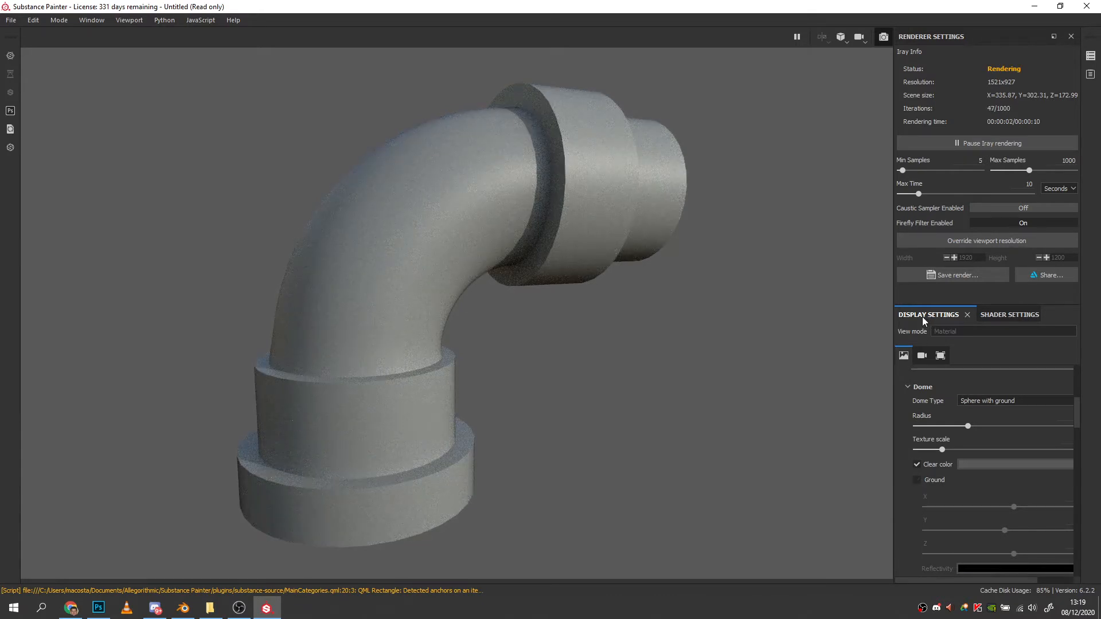
Save the Iray render as the JPEG file Pipe_Render_Solid in the D:\Blender\Pipe folder.
left_click(963, 276)
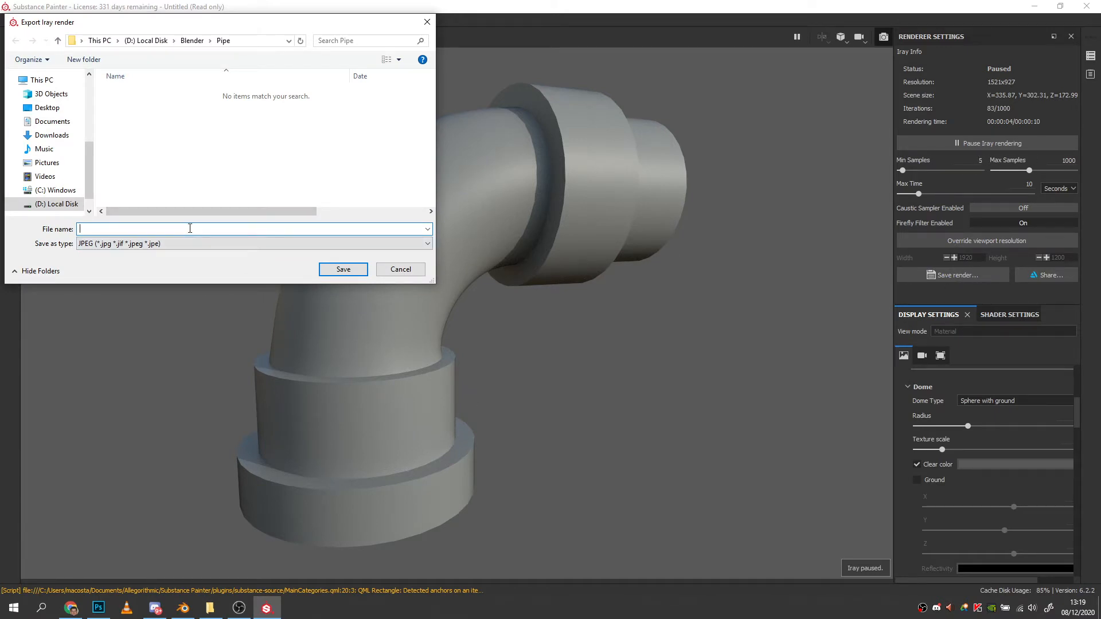
type("Pipe_")
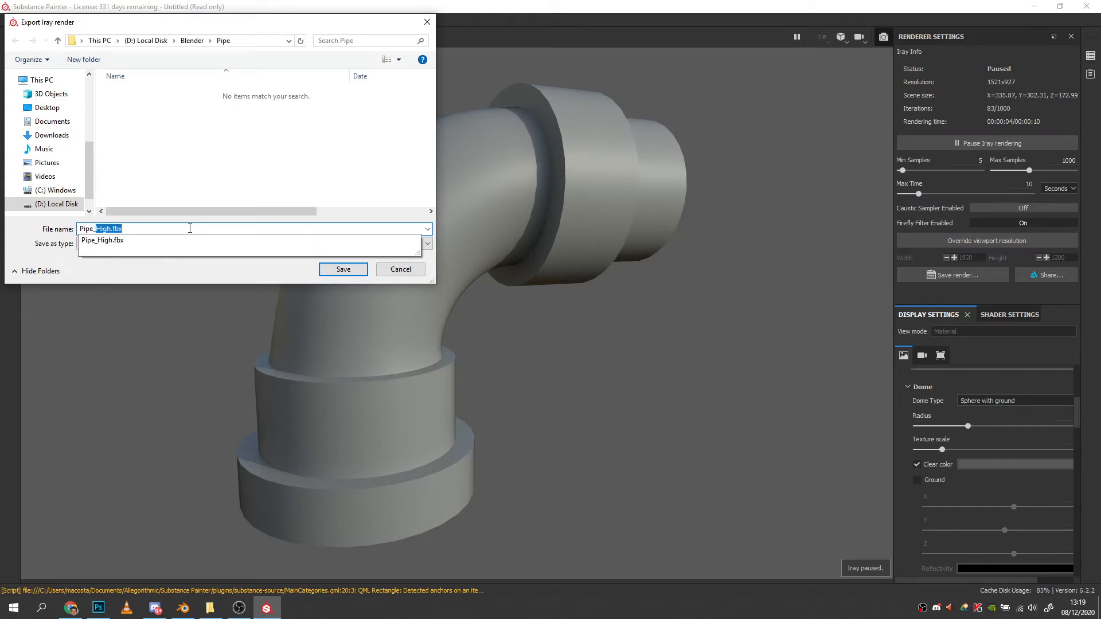
type("Render")
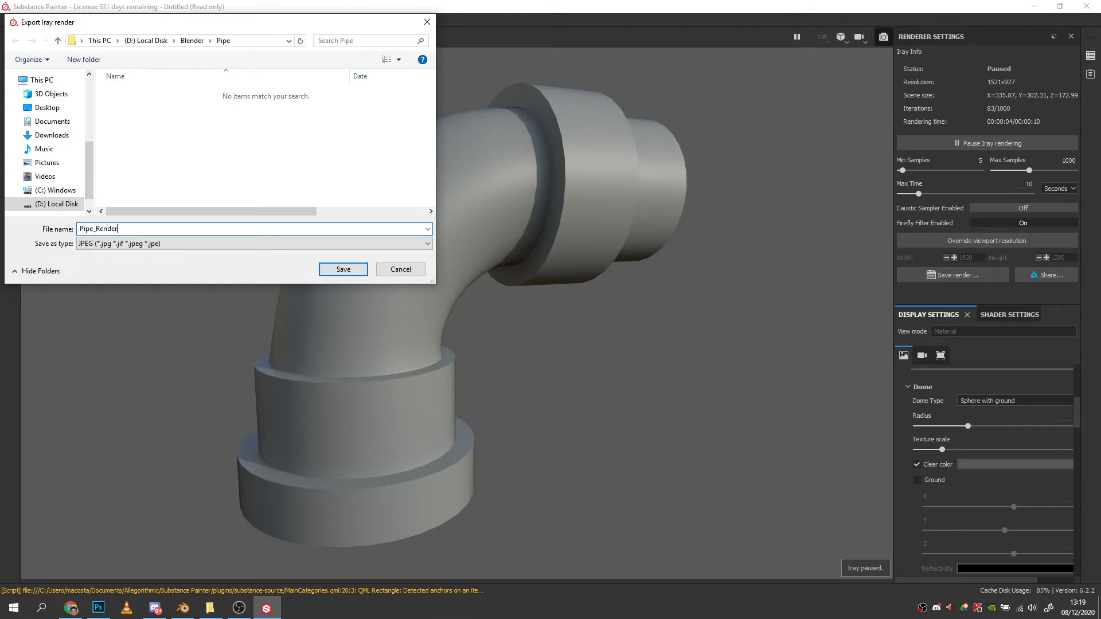
type("_Solid")
left_click(343, 271)
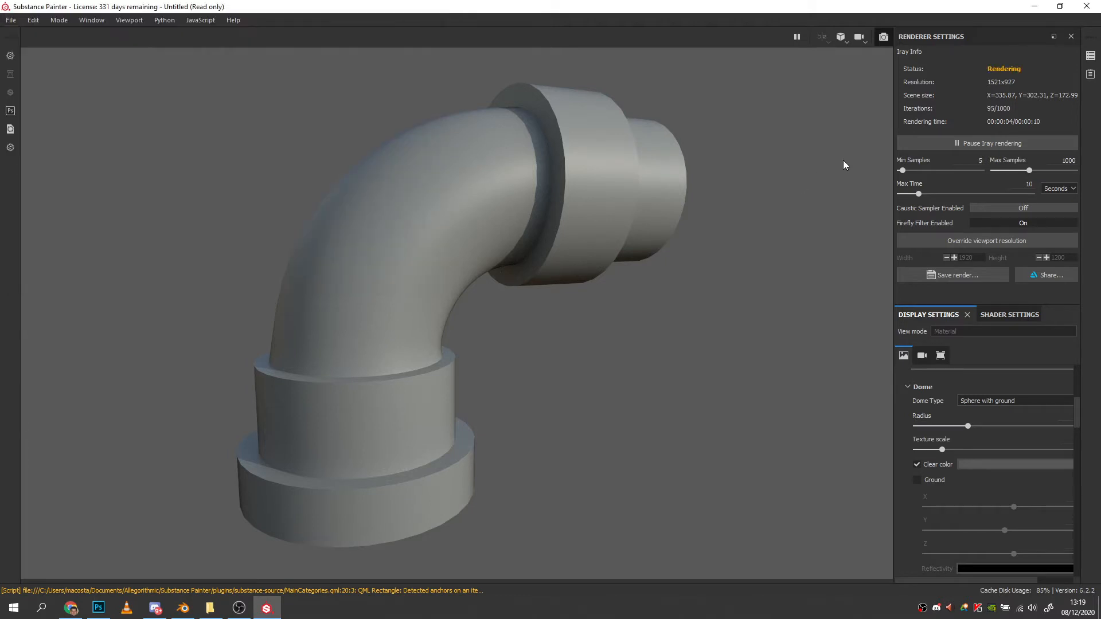
Return to painting mode and set up mesh map baking with output size 1024 and Pipe_High.fbx as the high definition mesh.
left_click(884, 37)
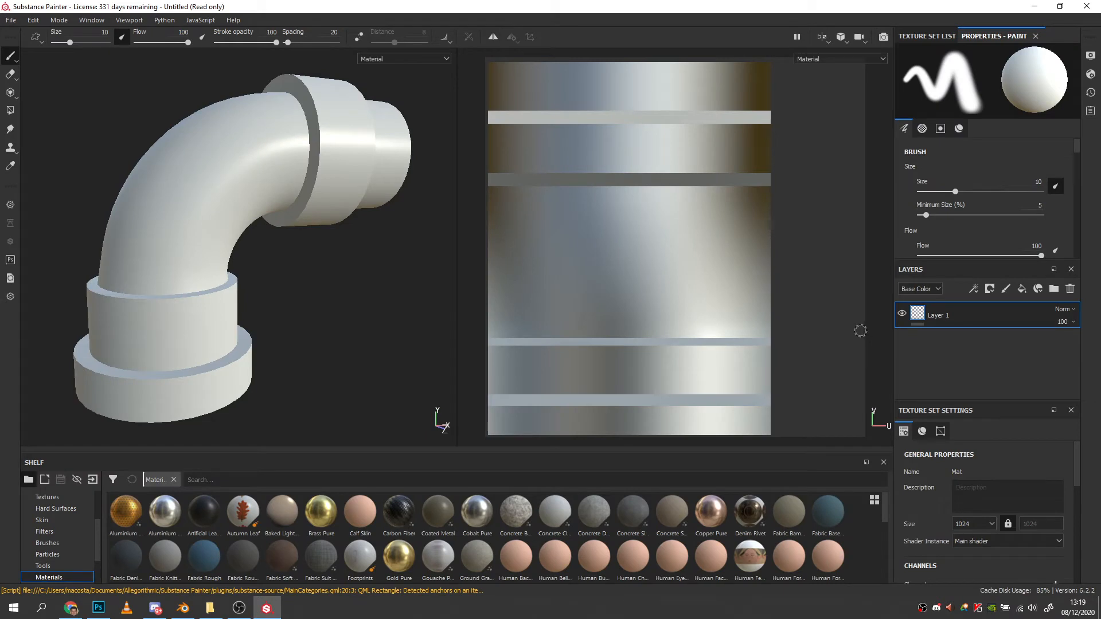
scroll(1044, 491, "down", 5)
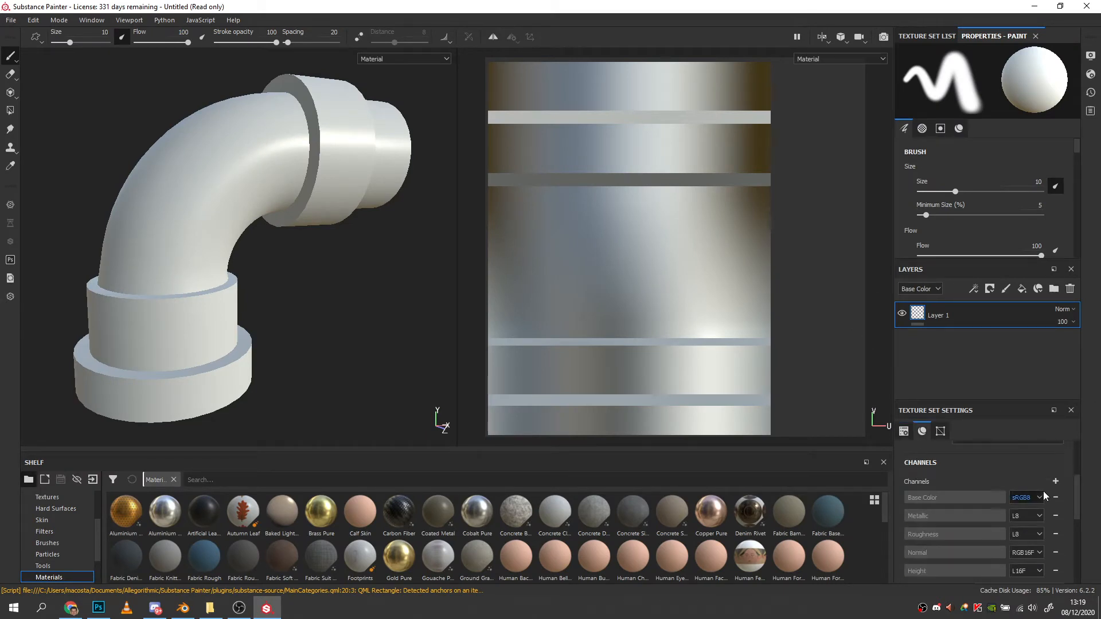
left_click(1047, 529)
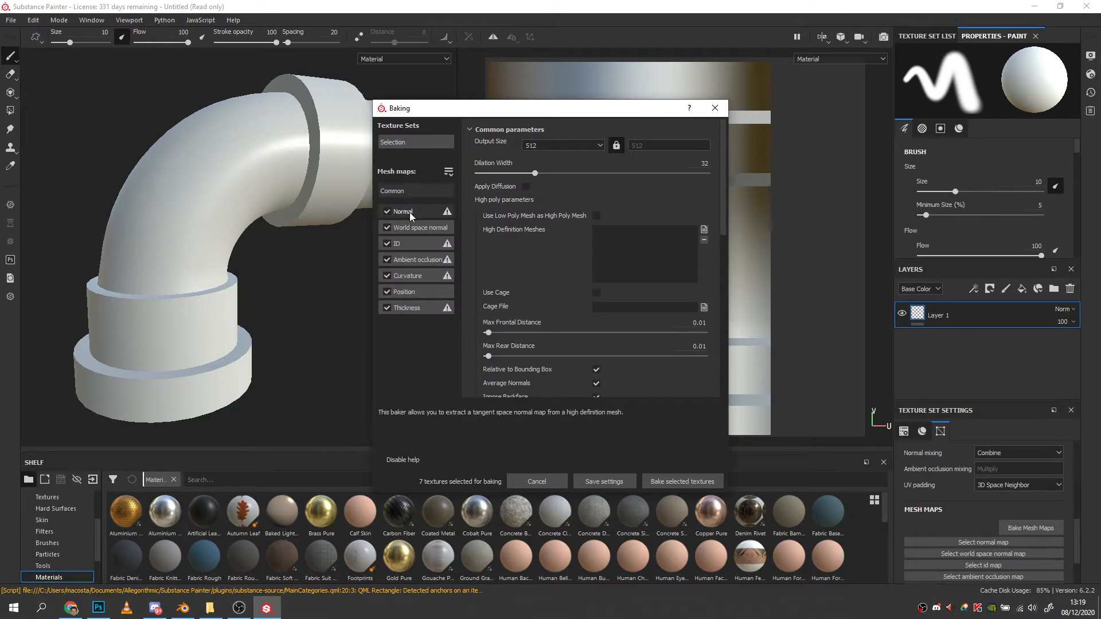
left_click(574, 142)
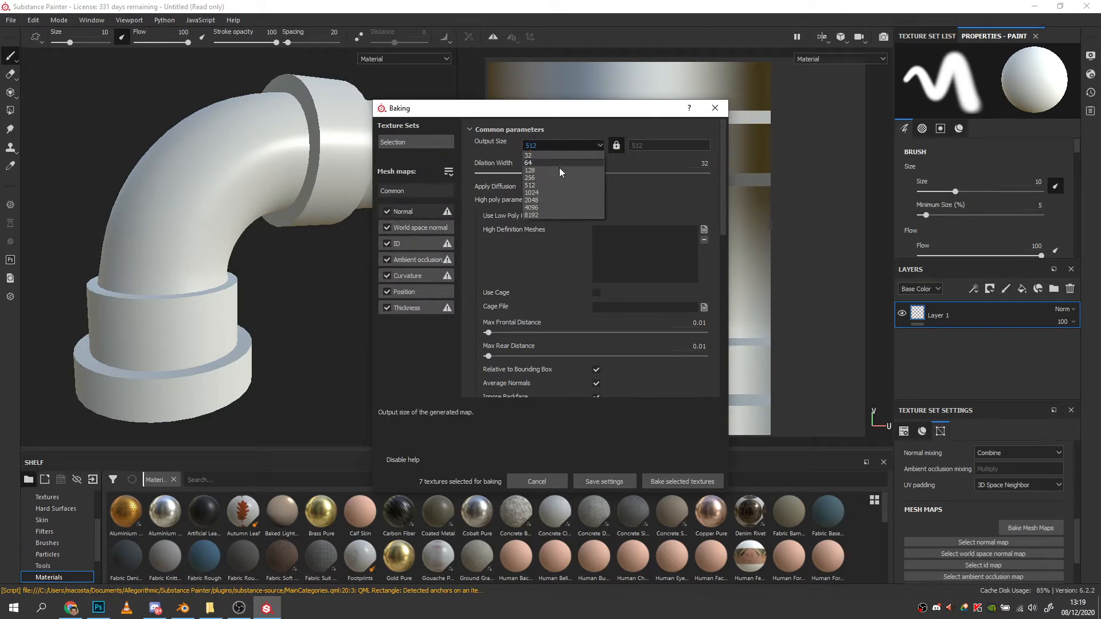
left_click(556, 191)
left_click(705, 229)
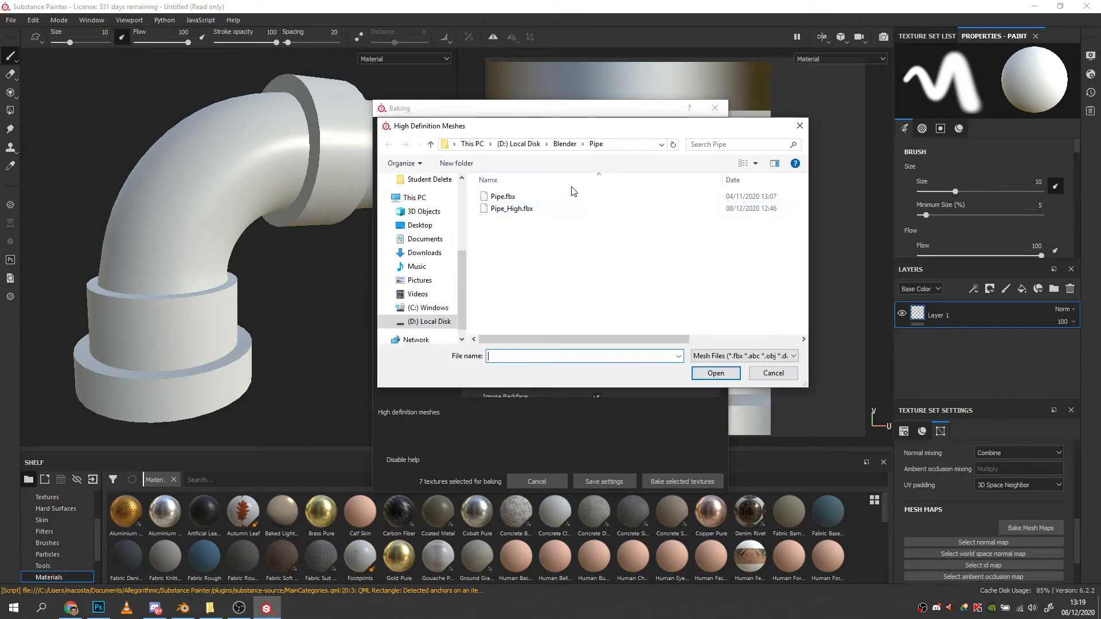
left_click(512, 208)
left_click(715, 373)
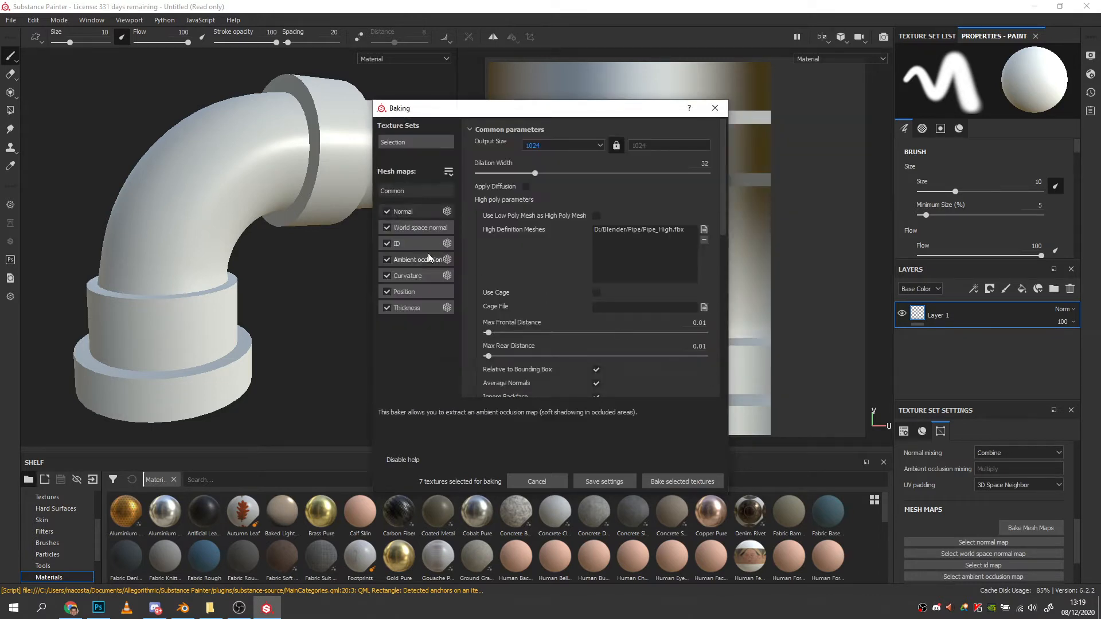
Bake the mesh maps without ID and Thickness, using a max rear distance of 0.045.
left_click(387, 244)
left_click(388, 308)
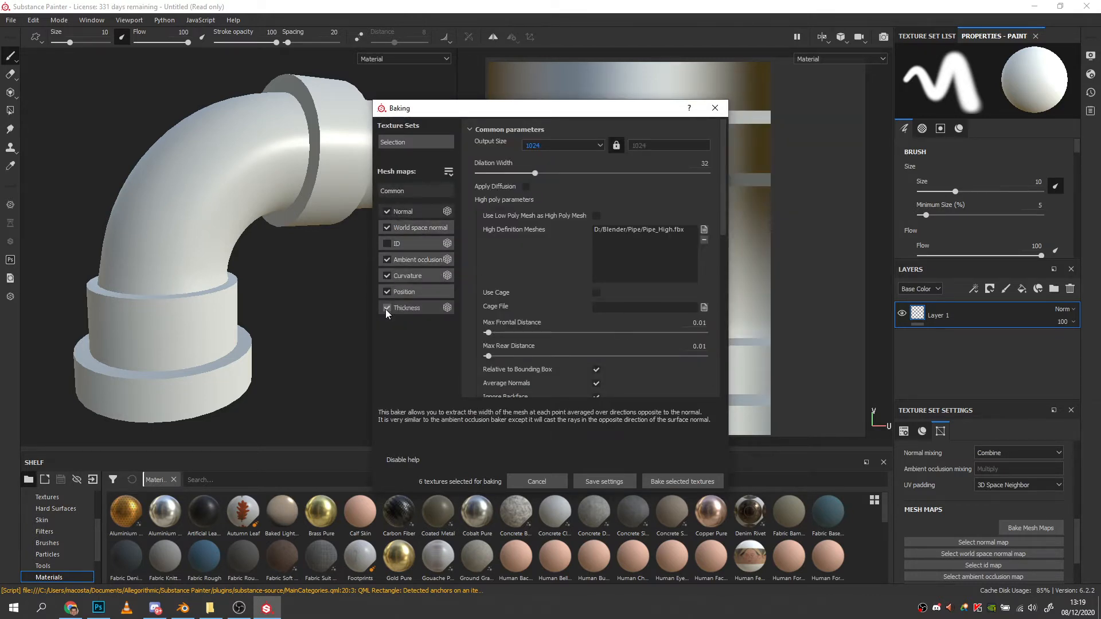
left_click_drag(488, 356, 497, 358)
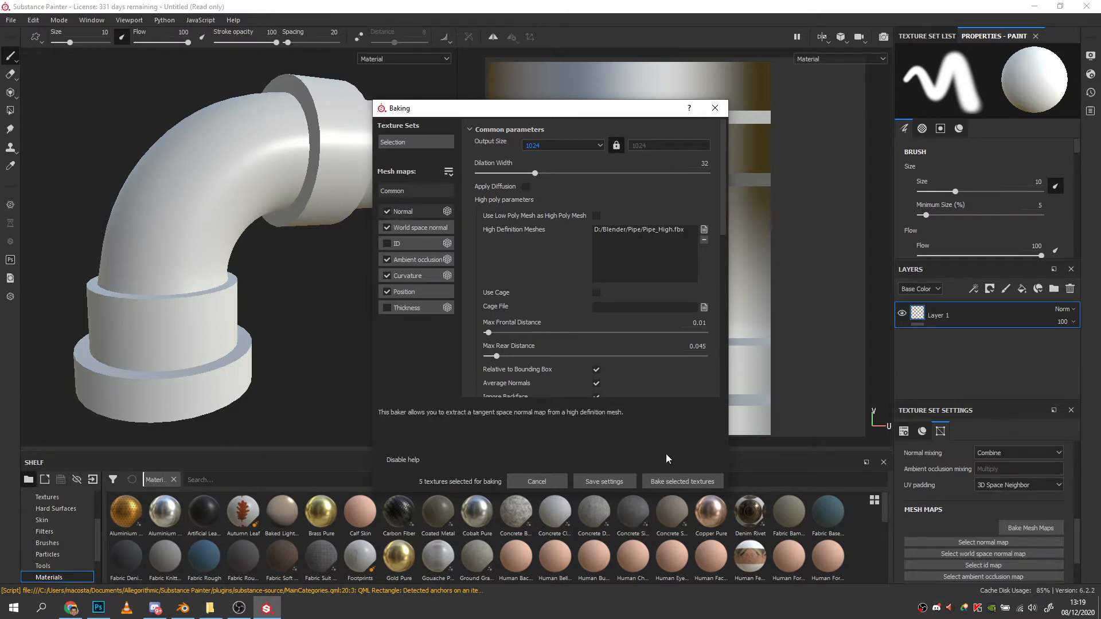
left_click(684, 482)
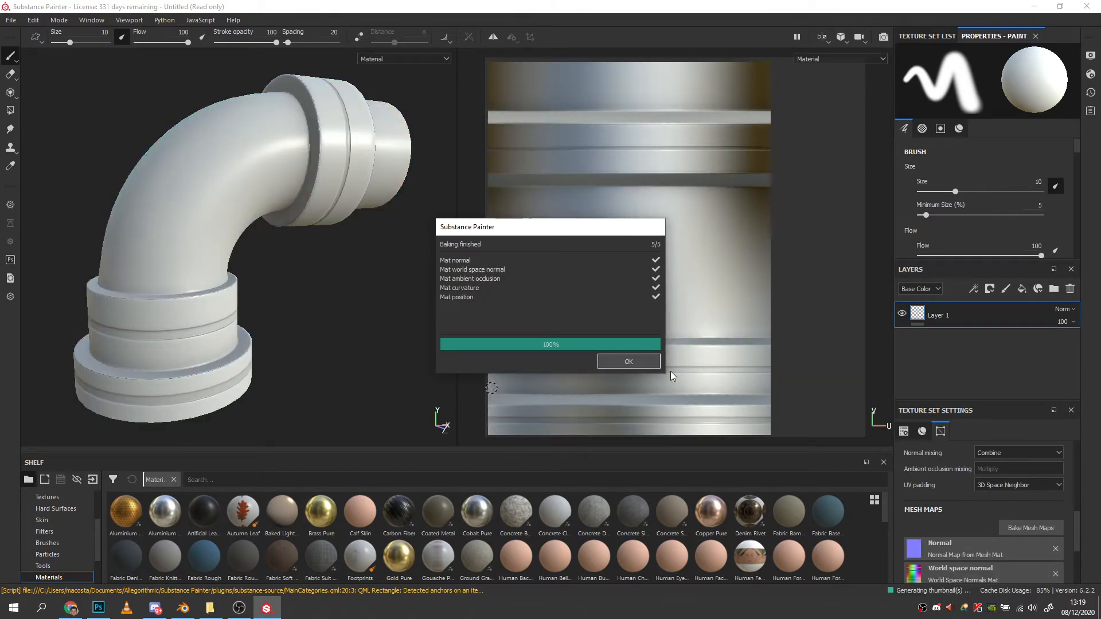
left_click(642, 362)
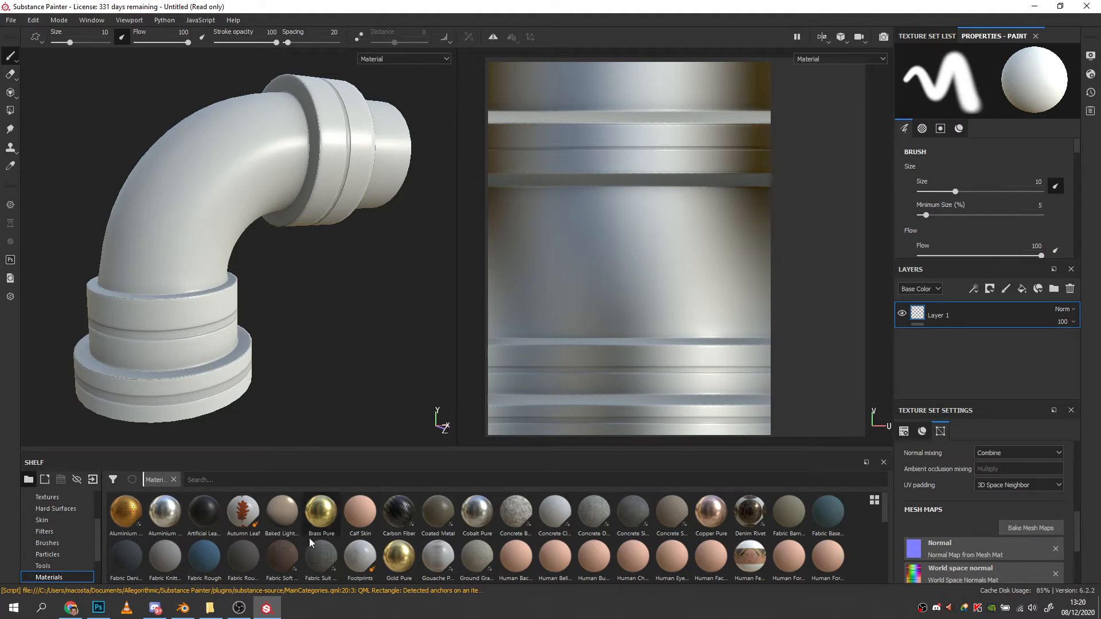
Apply the Steel Painted Scraped Dirty smart material to the pipe.
scroll(98, 559, "down", 2)
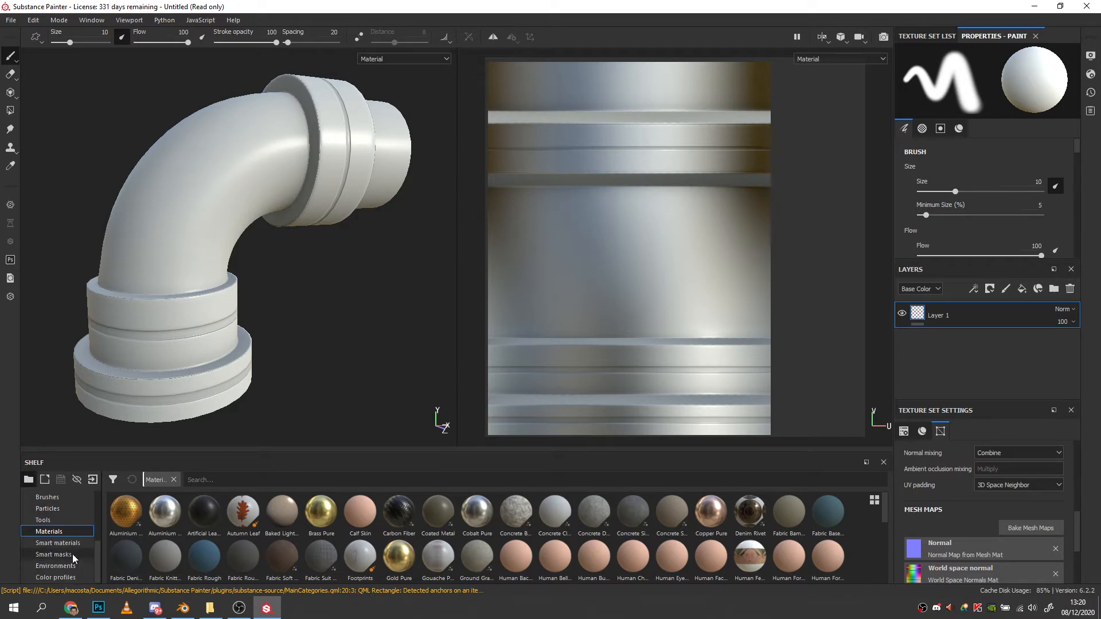
left_click(57, 543)
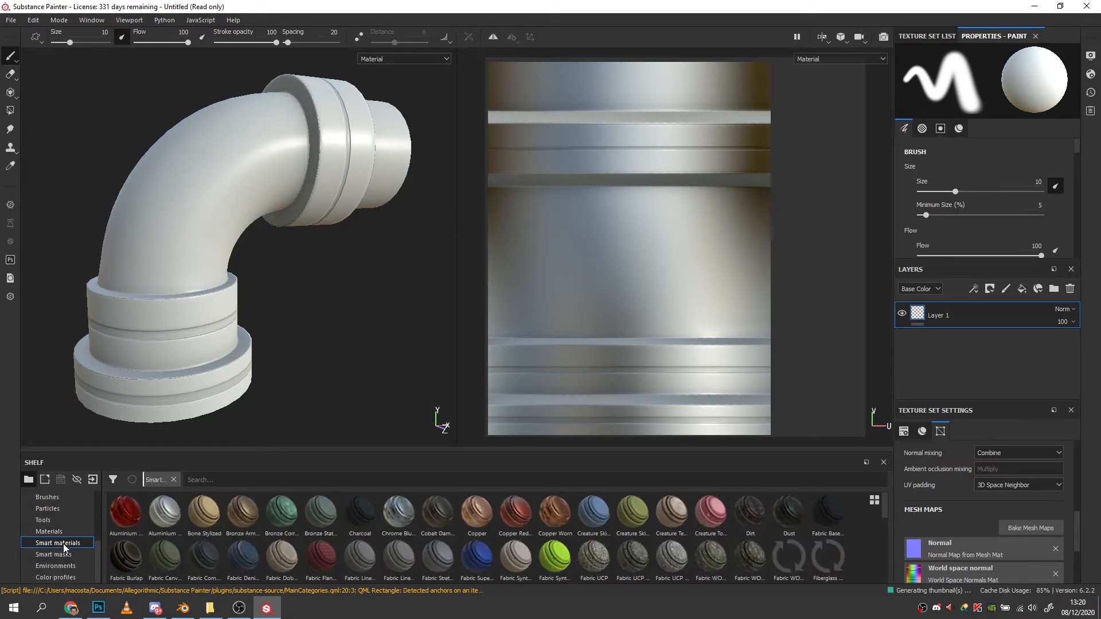
scroll(505, 538, "down", 8)
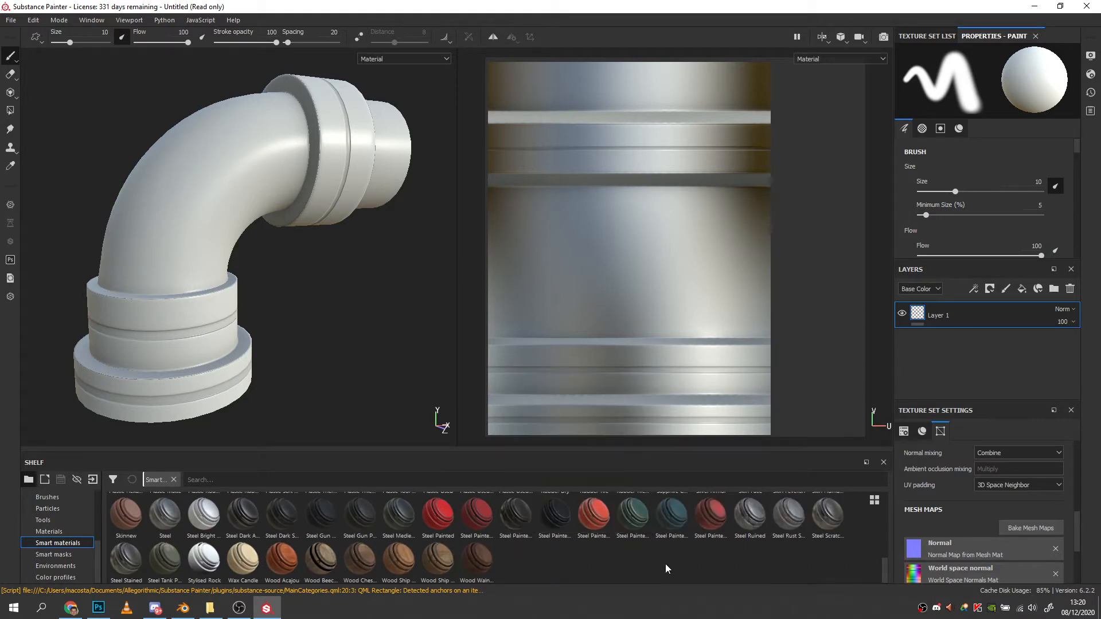
left_click_drag(594, 515, 208, 235)
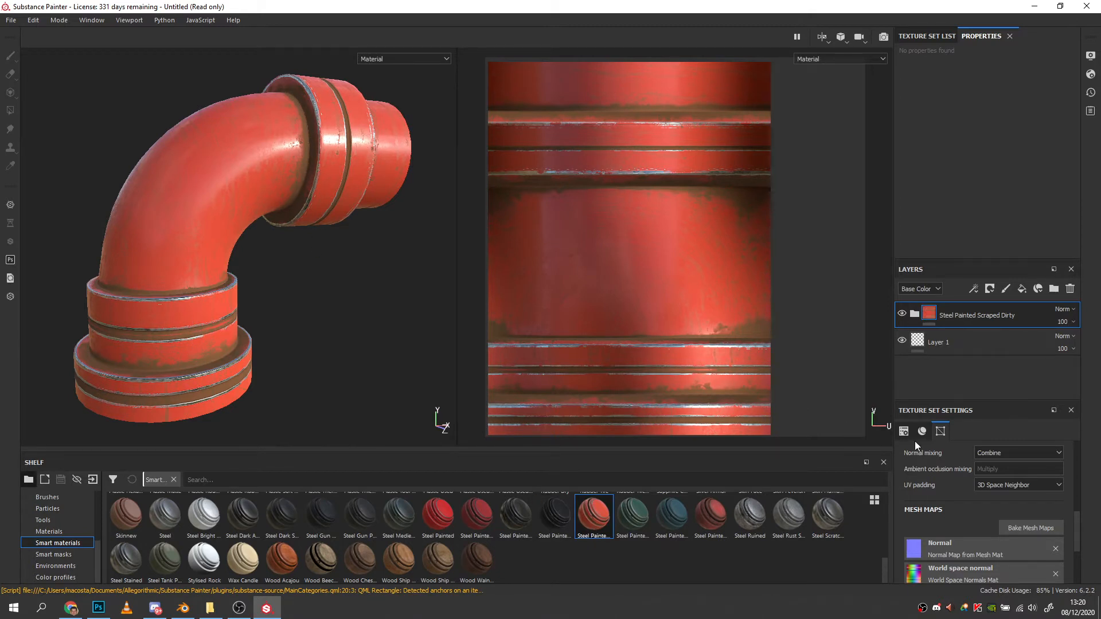
scroll(981, 494, "down", 3)
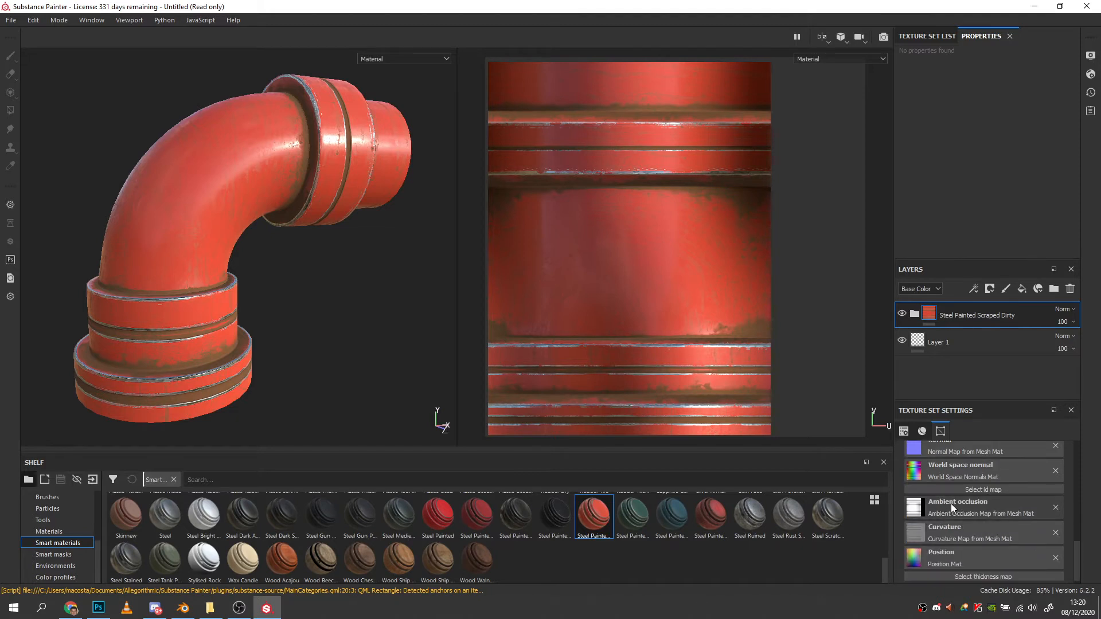
scroll(966, 480, "up", 4)
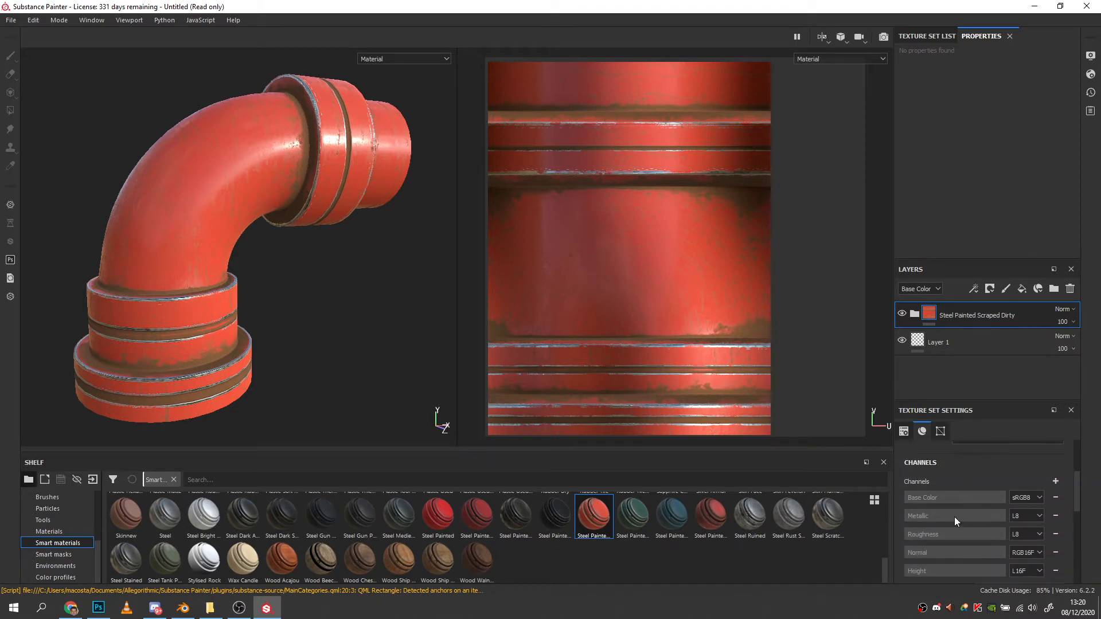
scroll(928, 460, "up", 3)
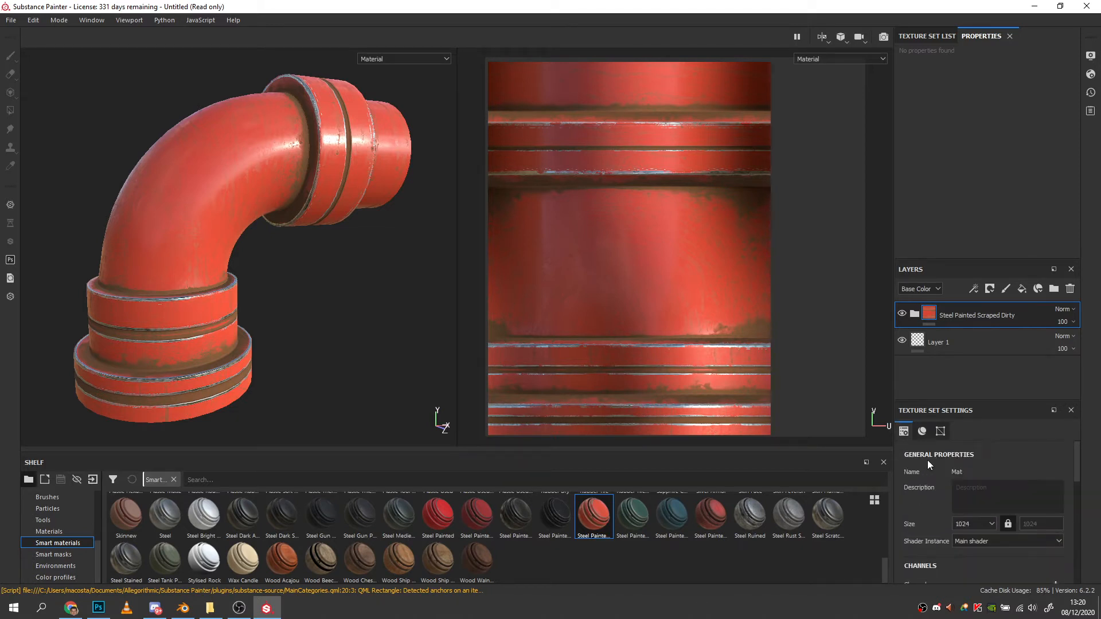
Change the base color of the smart material's Paint layer to blue with a hue of 0.563.
left_click(915, 313)
scroll(937, 322, "down", 3)
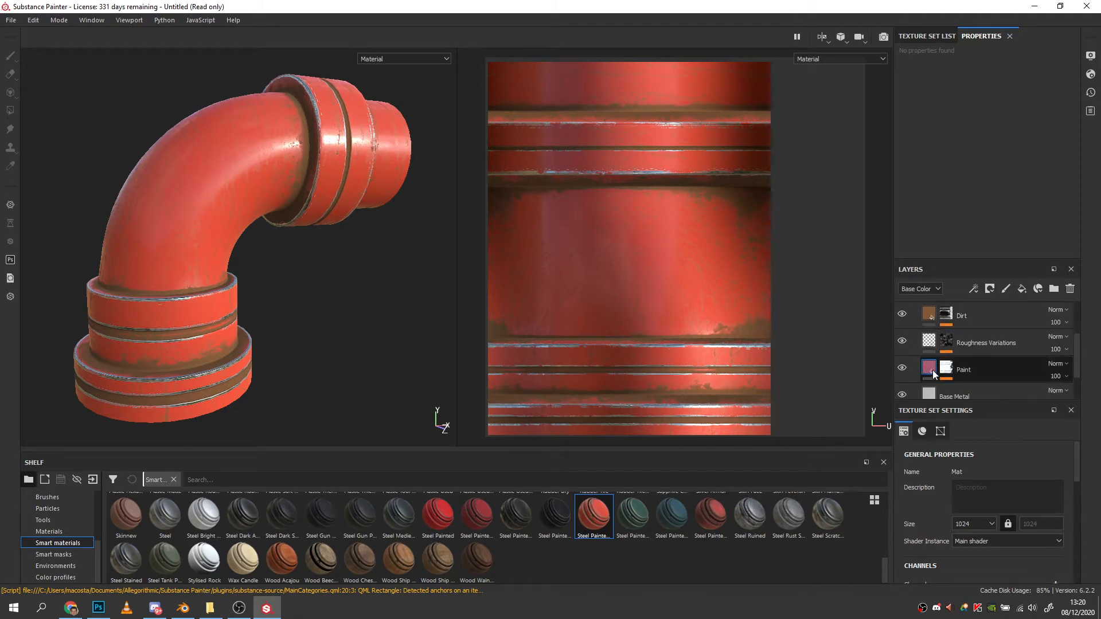
left_click(932, 373)
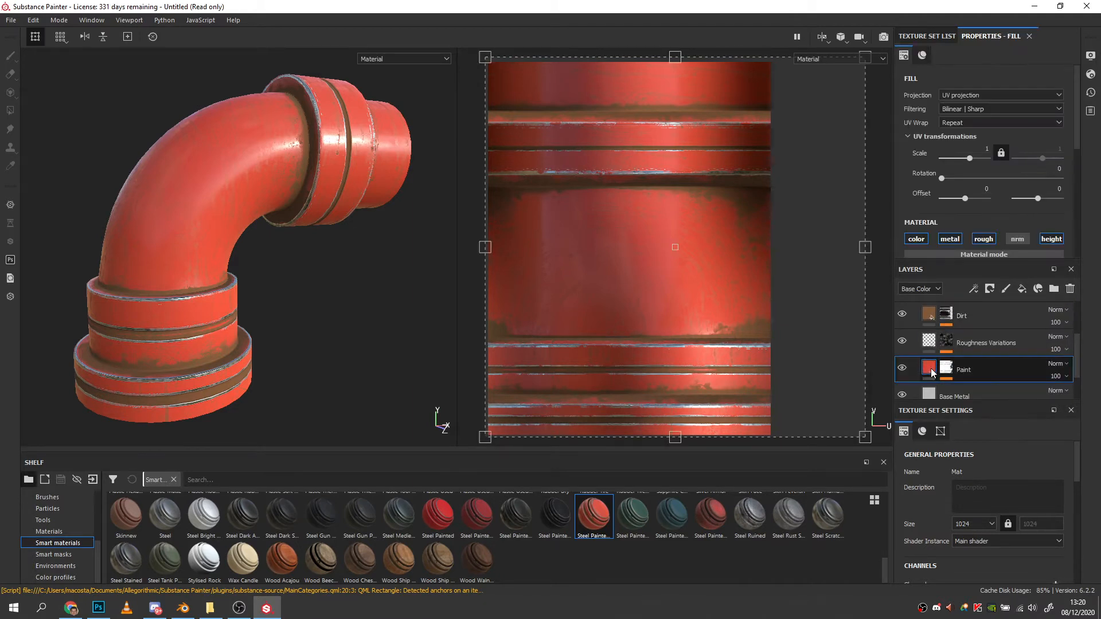
scroll(967, 201, "down", 3)
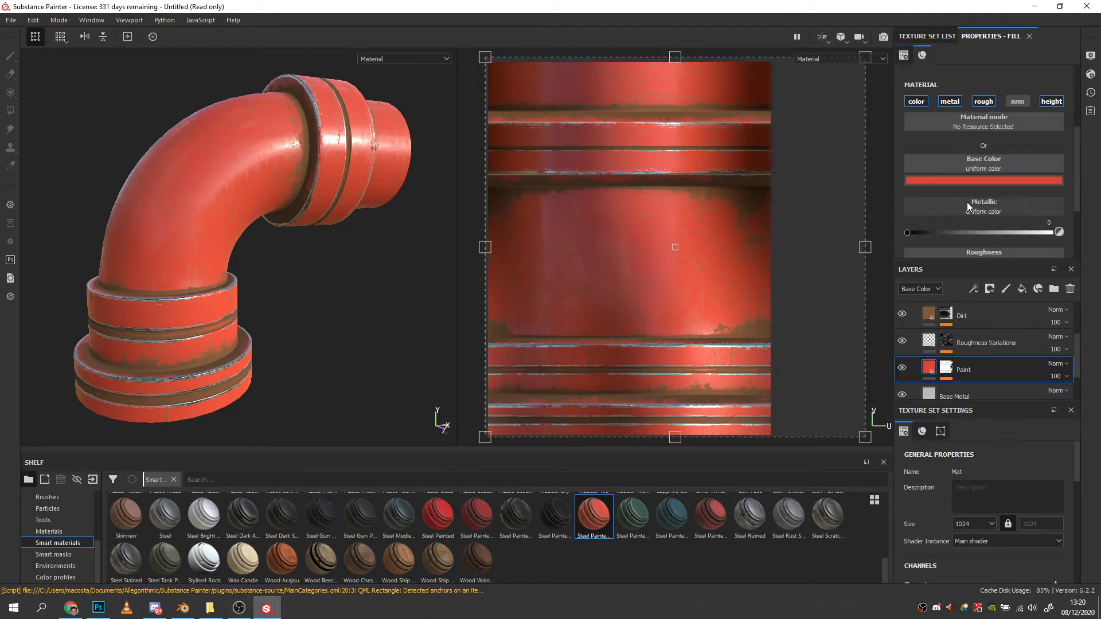
left_click(988, 179)
left_click(1042, 244)
left_click_drag(1041, 243, 1043, 243)
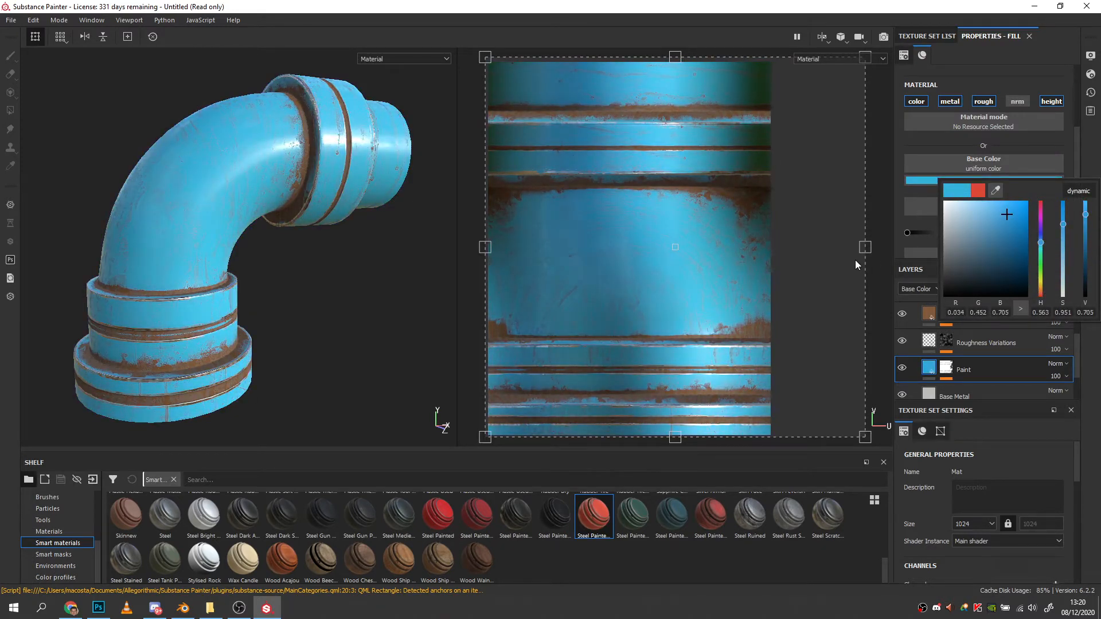
left_click(1042, 140)
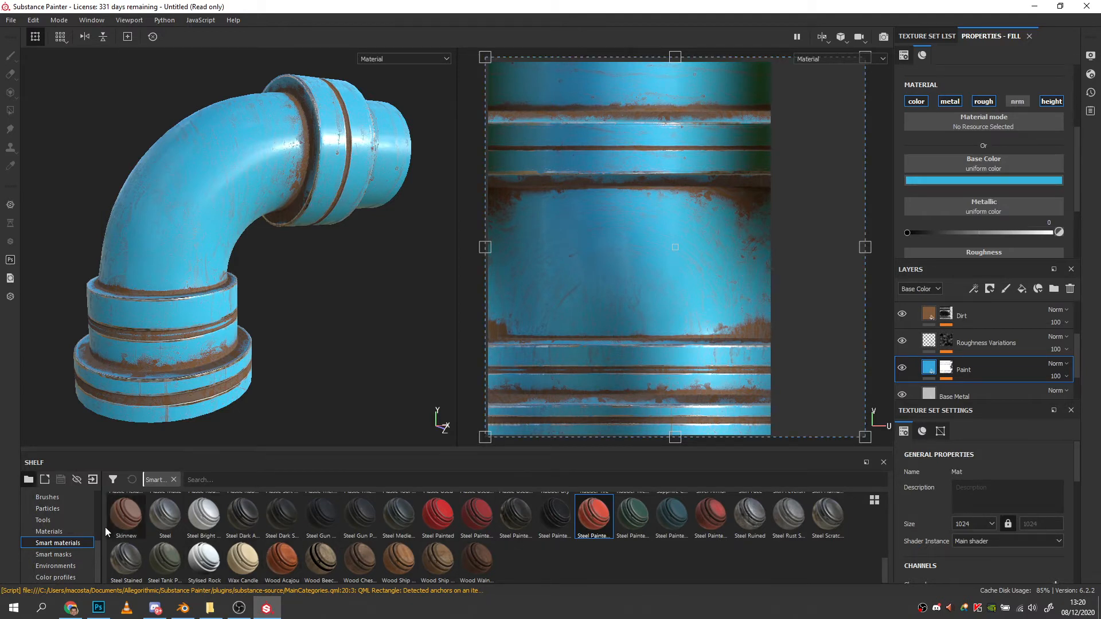
Show the Textures category in the shelf and add Wireframe.png from the Pipe folder to the resources for import.
scroll(91, 532, "up", 3)
left_click(56, 553)
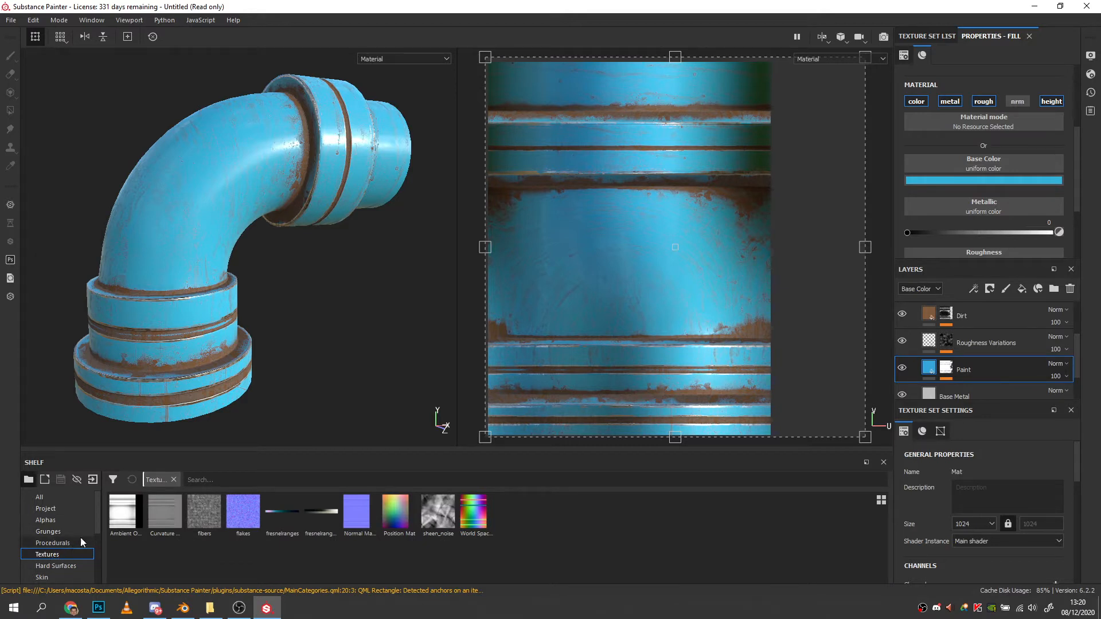
left_click(92, 480)
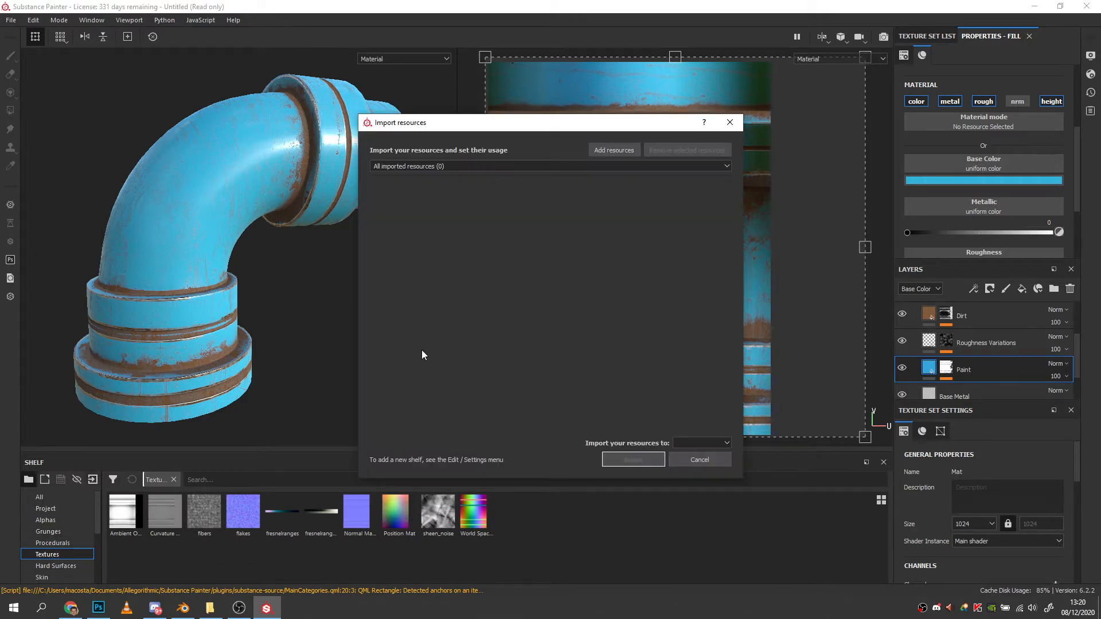
left_click(625, 153)
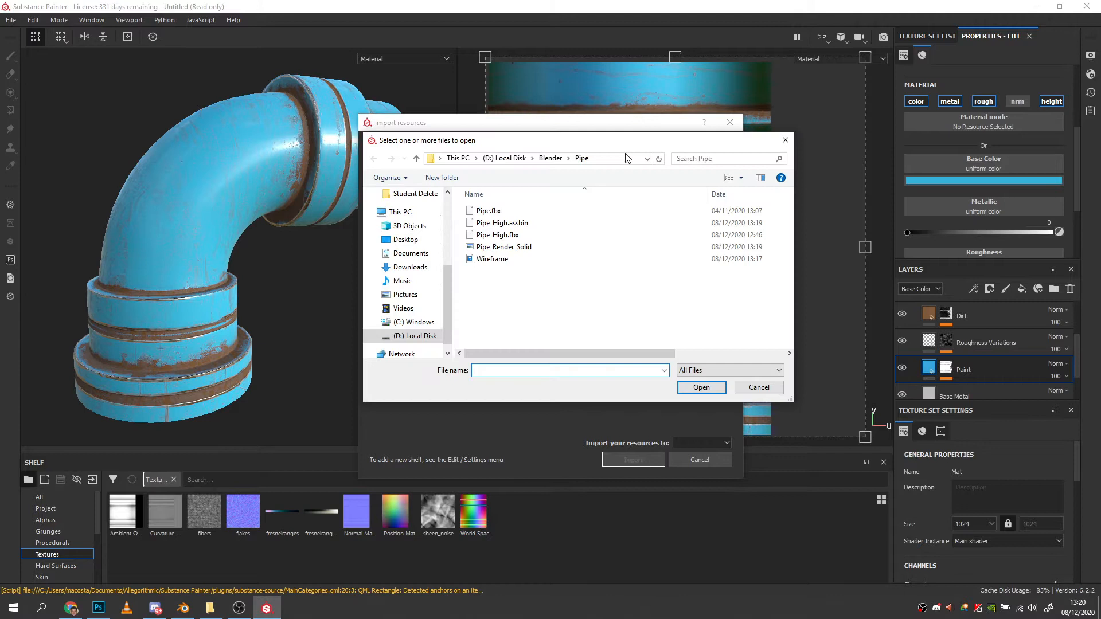
left_click(492, 259)
left_click(711, 386)
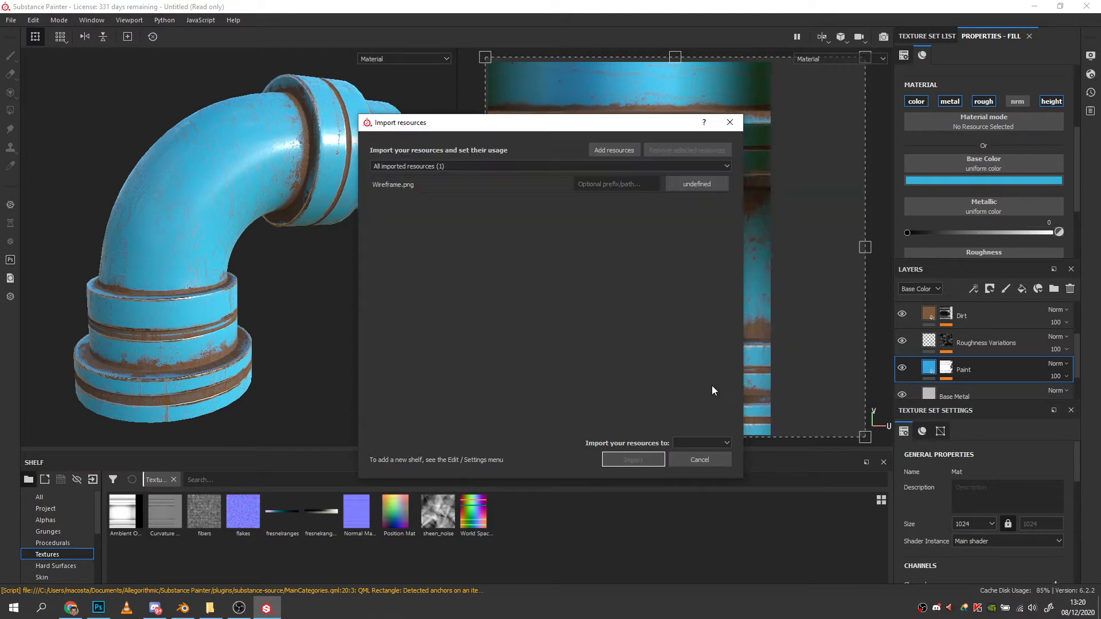
Set the usage of Wireframe.png to texture and import it into the current session.
left_click(705, 185)
left_click(726, 232)
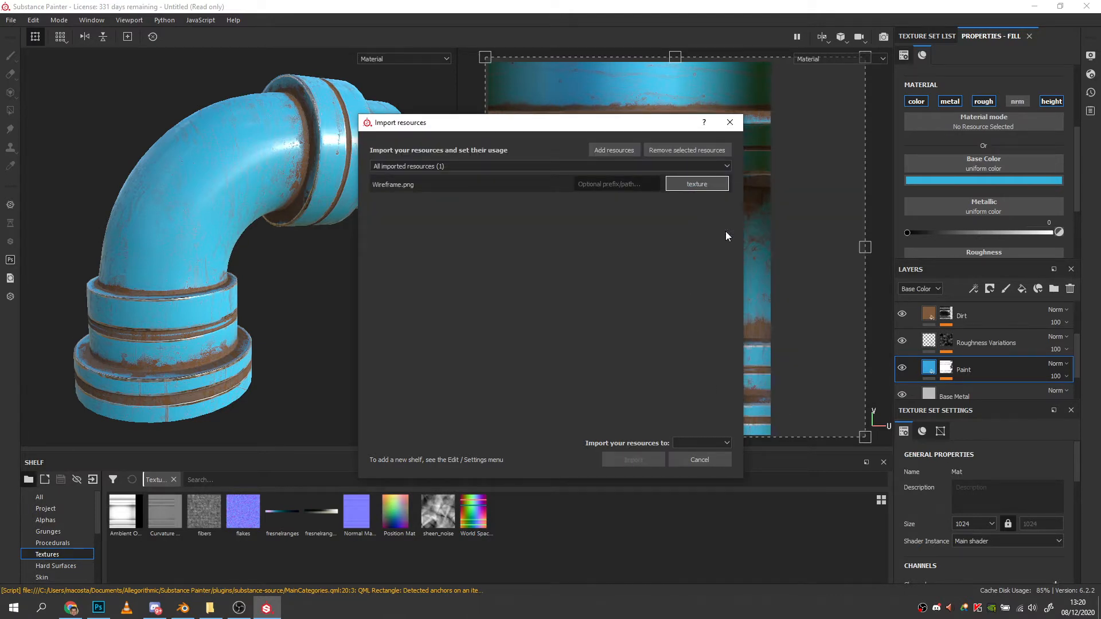
left_click(699, 447)
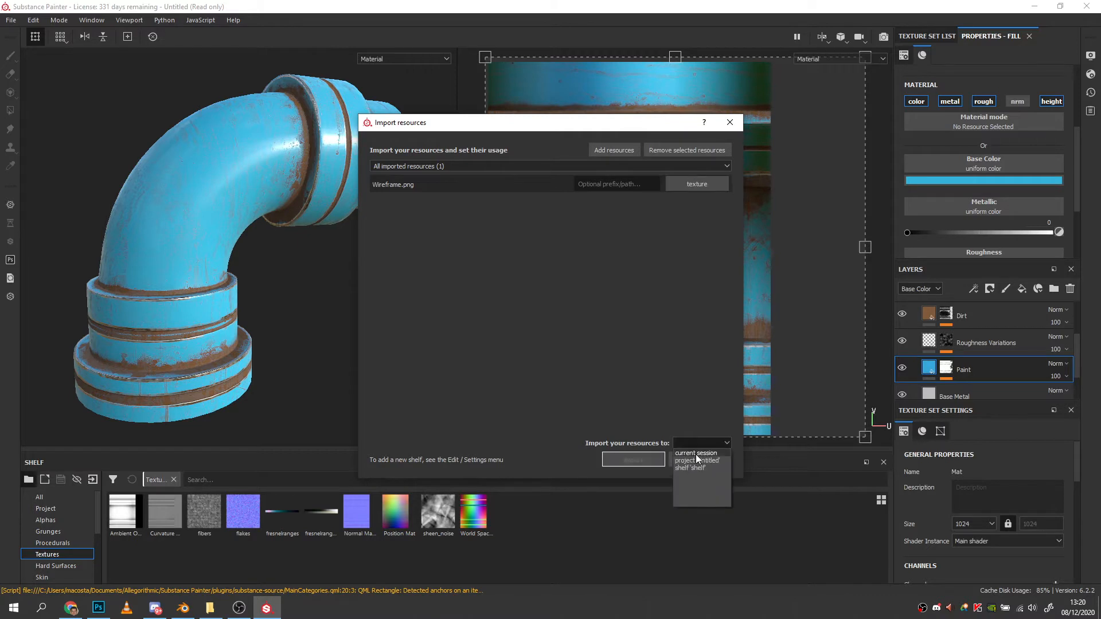
left_click(697, 455)
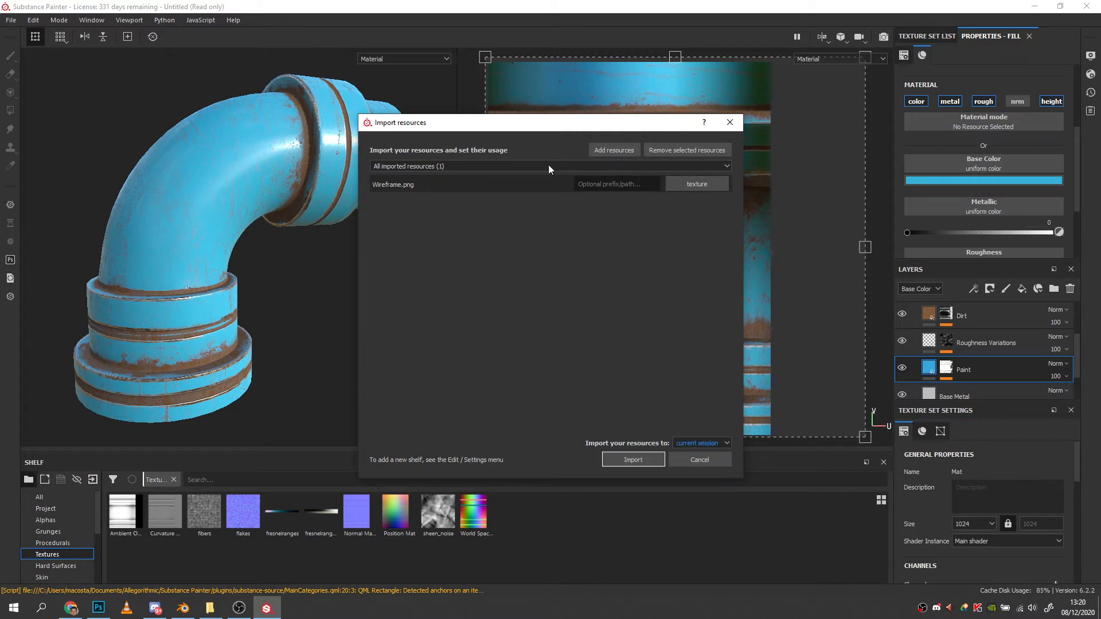
left_click(638, 460)
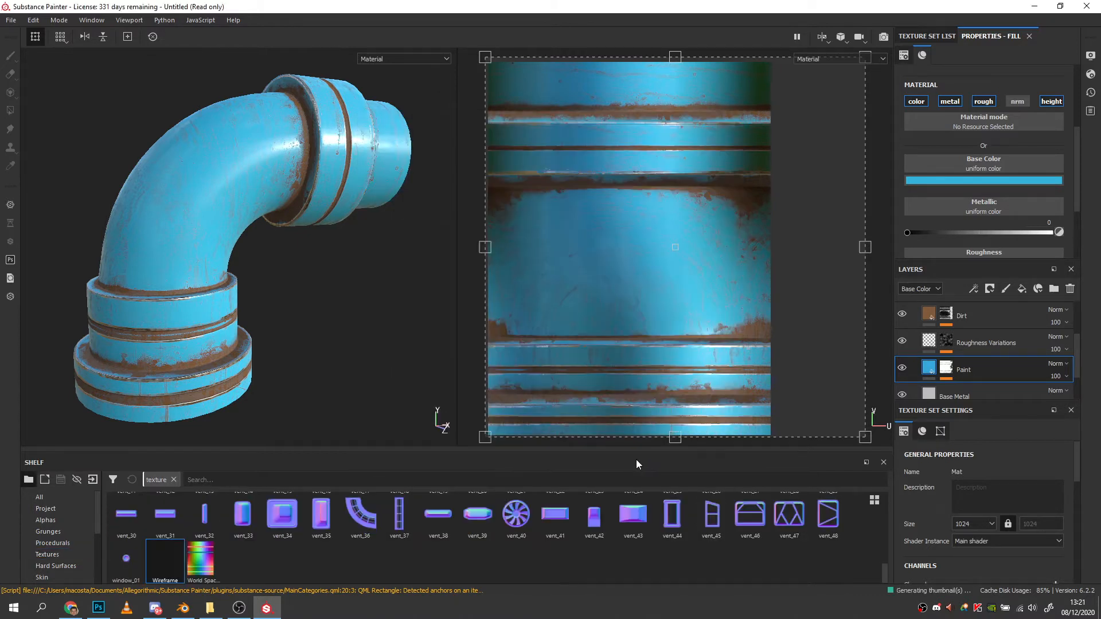
scroll(1000, 348, "up", 3)
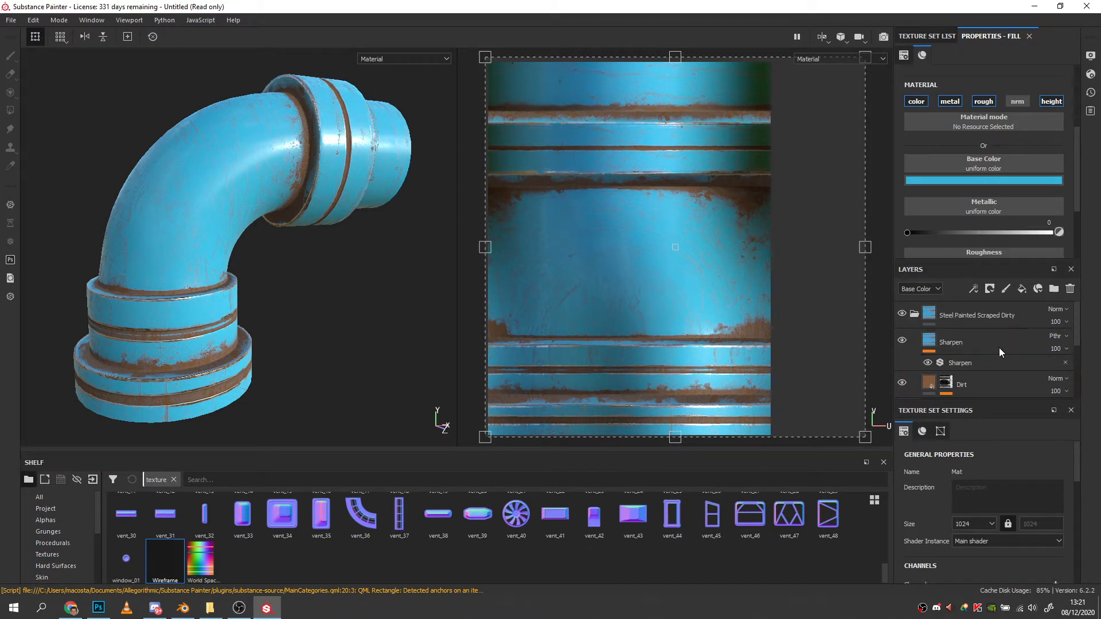
Collapse the Steel Painted Scraped Dirty folder, add a fill layer above it, and delete the empty Layer 1.
left_click(923, 315)
left_click(915, 315)
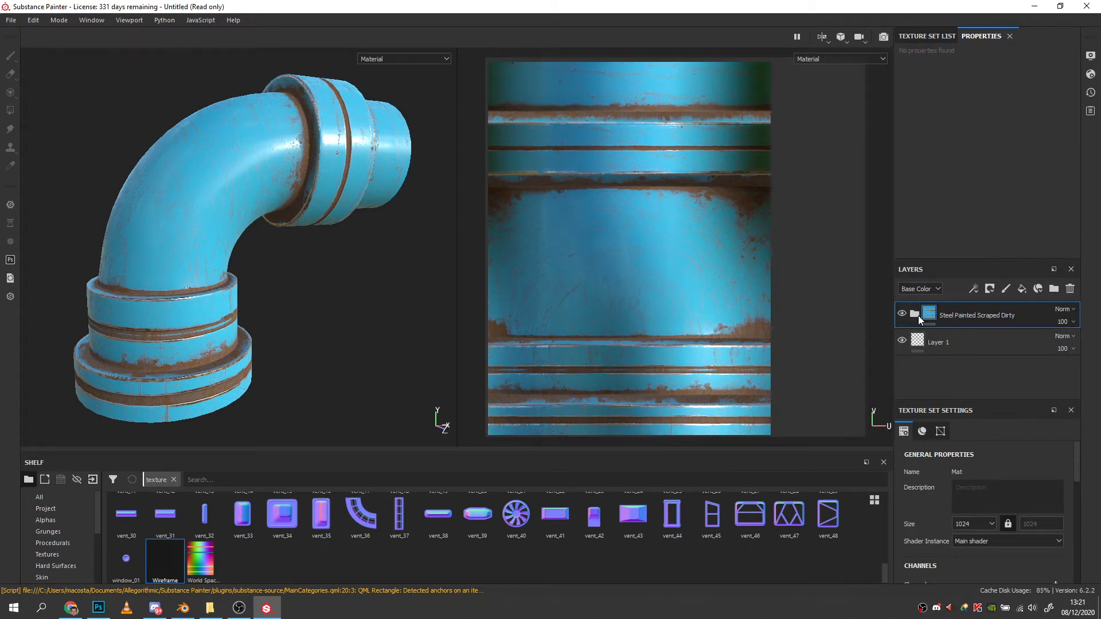
left_click(1023, 289)
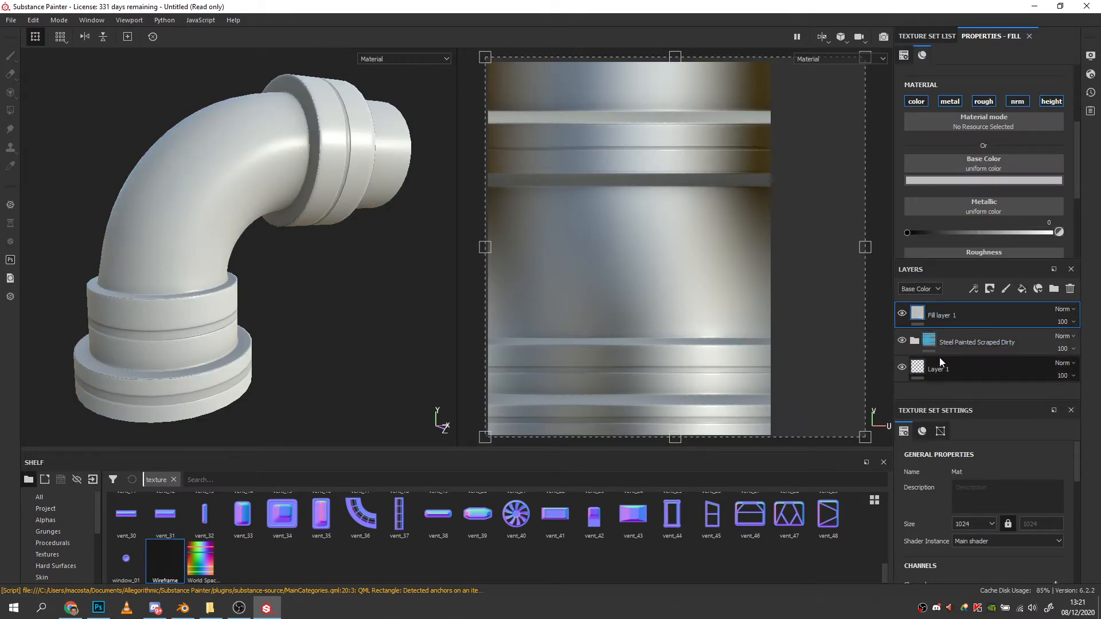
left_click(984, 372)
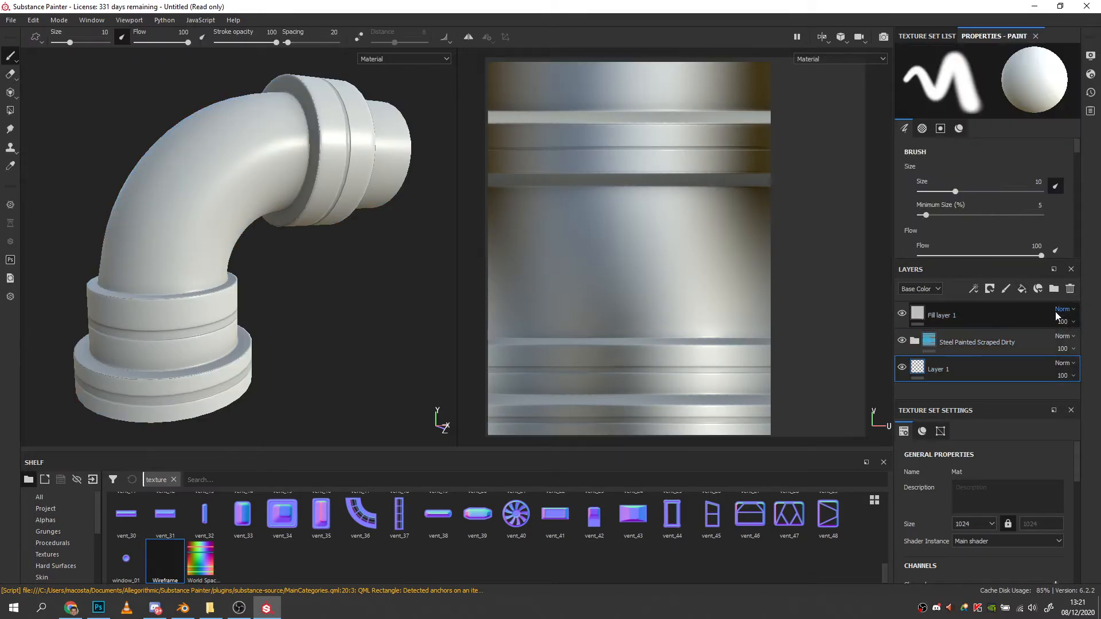
left_click(1071, 290)
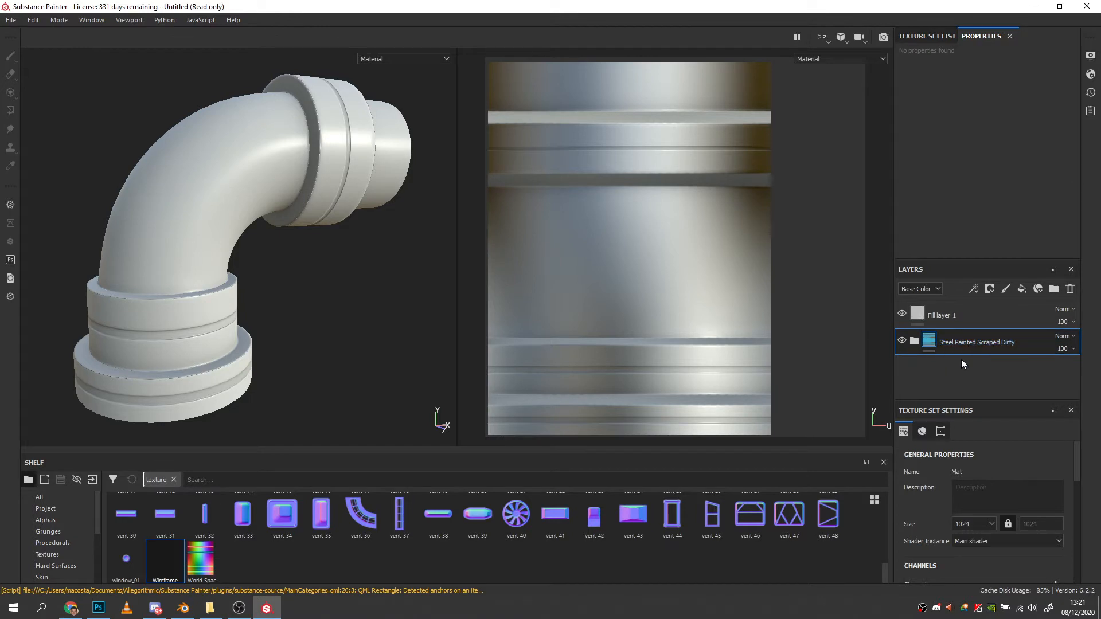
Limit the fill layer to the color channel and assign the Wireframe texture as its base color.
left_click(935, 315)
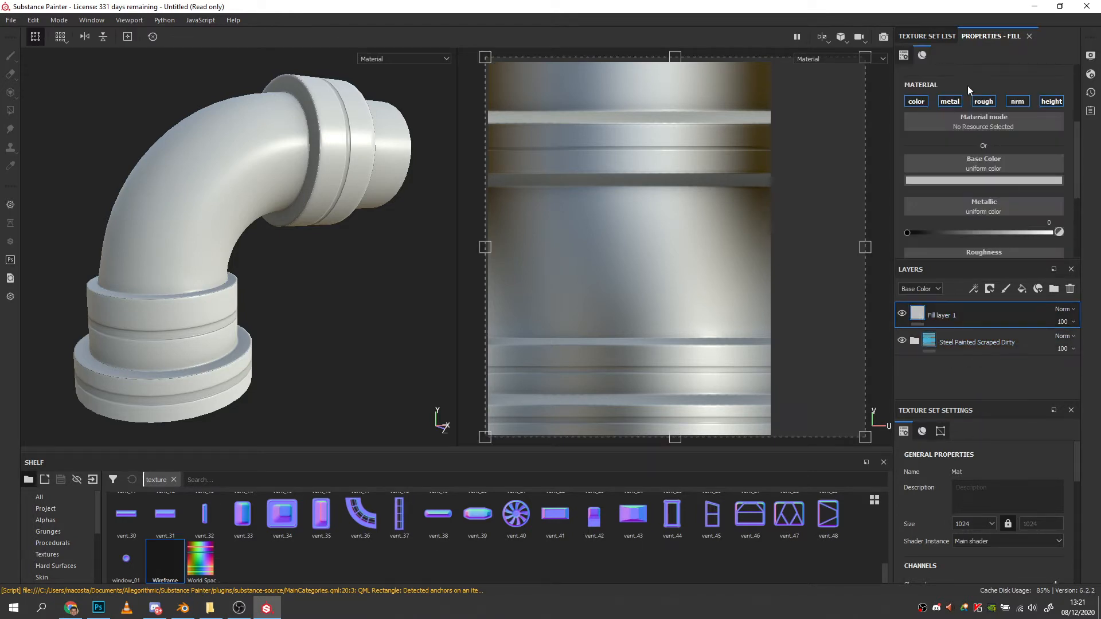
left_click(950, 102)
left_click(985, 102)
left_click(1017, 102)
left_click(1049, 102)
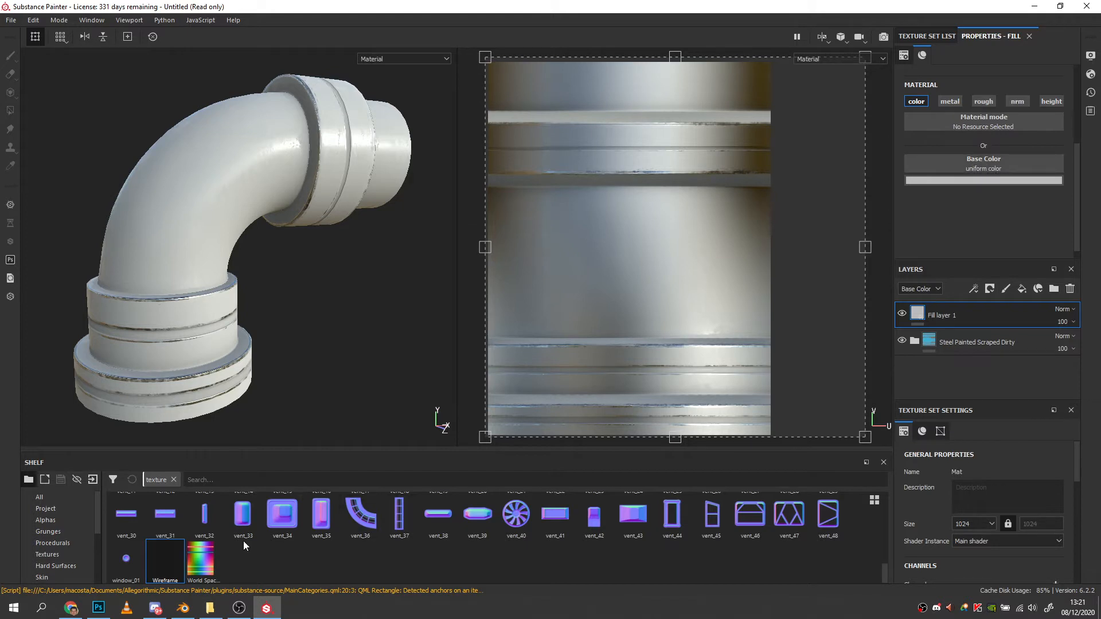
left_click_drag(445, 434, 966, 158)
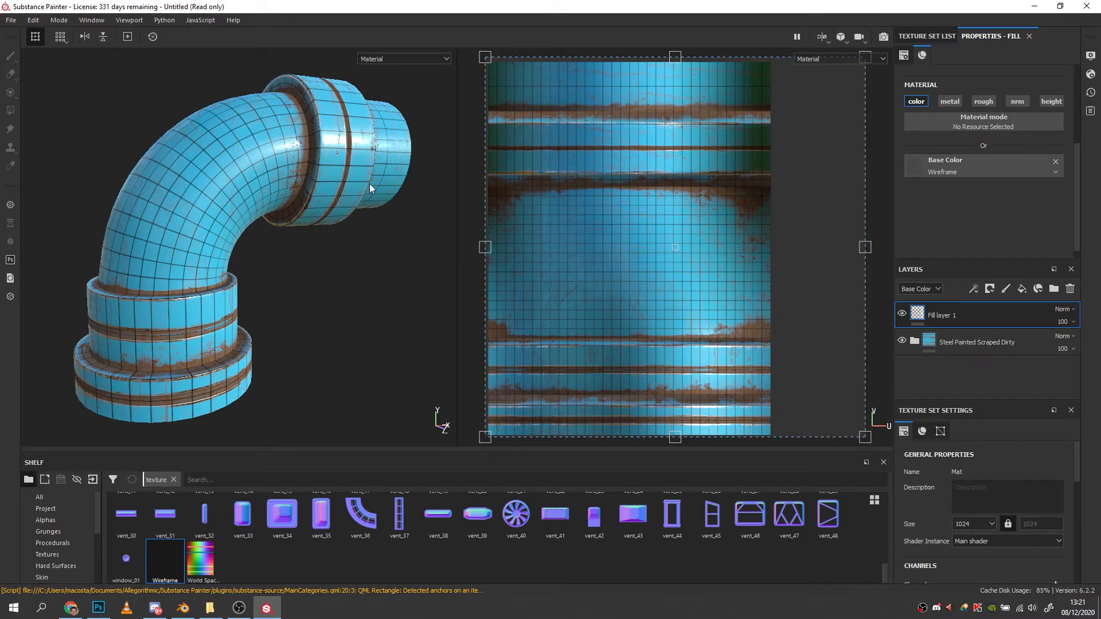
Render the wireframe-covered pipe in Iray and save the image as a JPEG named Pipe_Render_Wireframe in the Pipe folder.
left_click(885, 36)
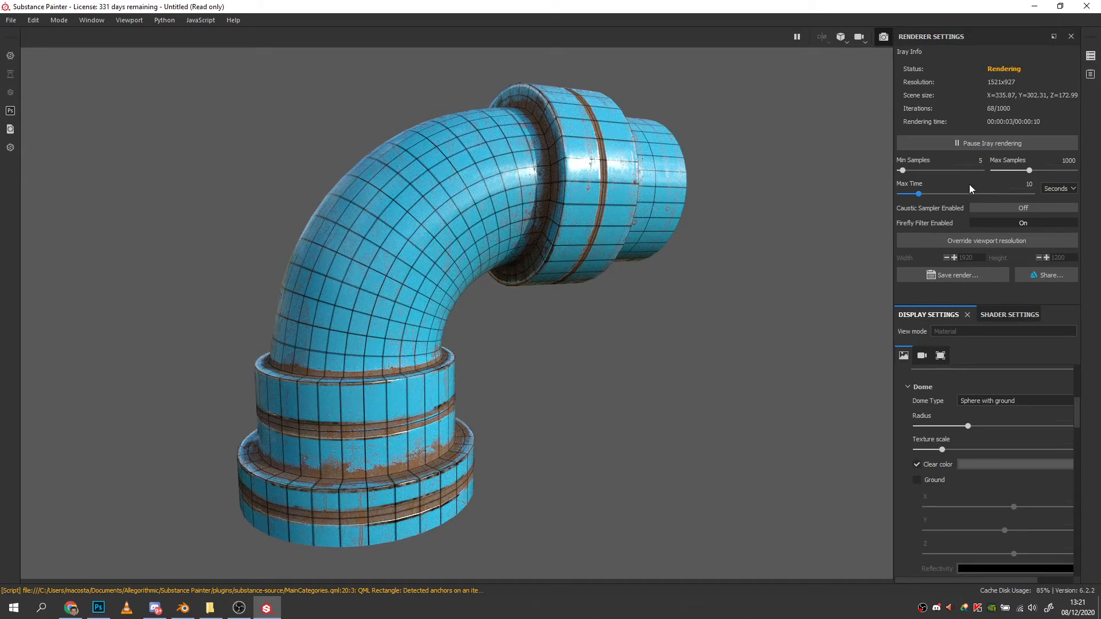
left_click(962, 277)
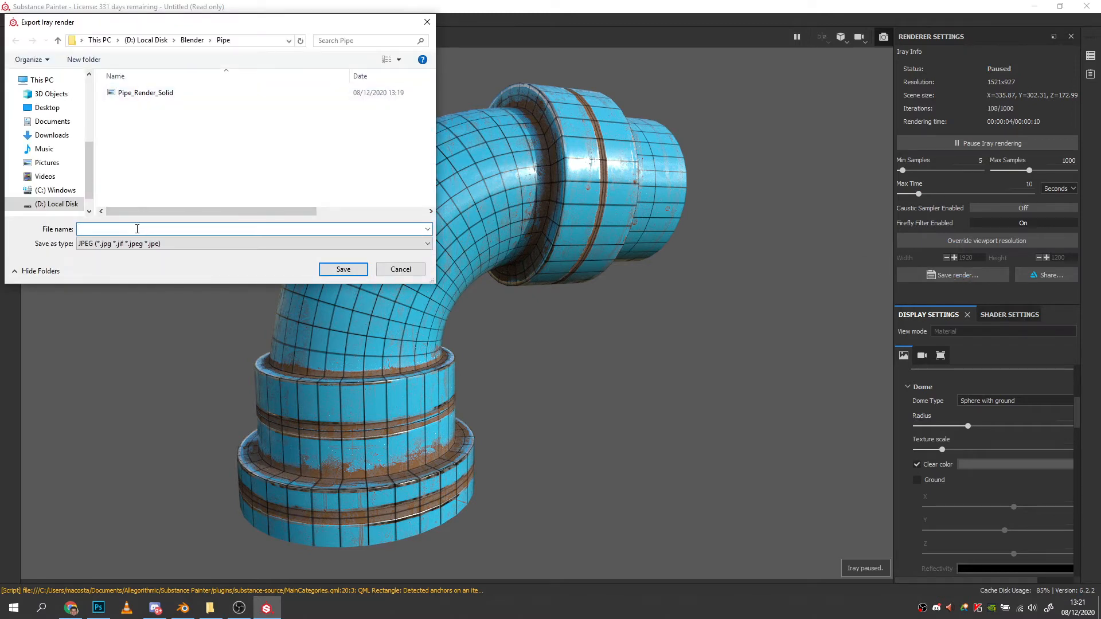
type("Pipe")
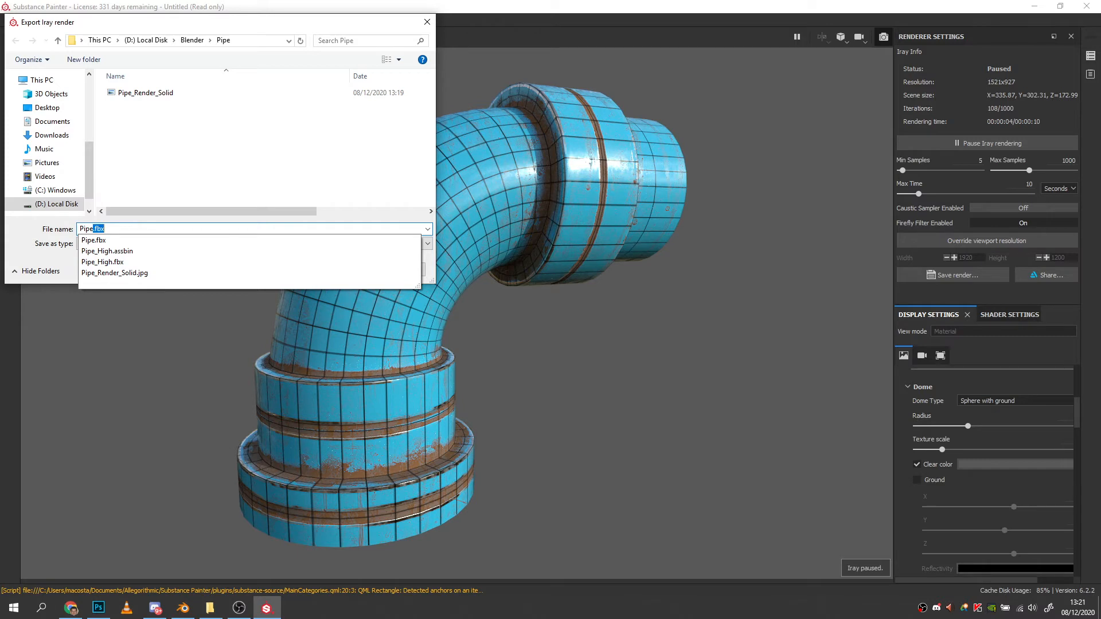
type("_Render")
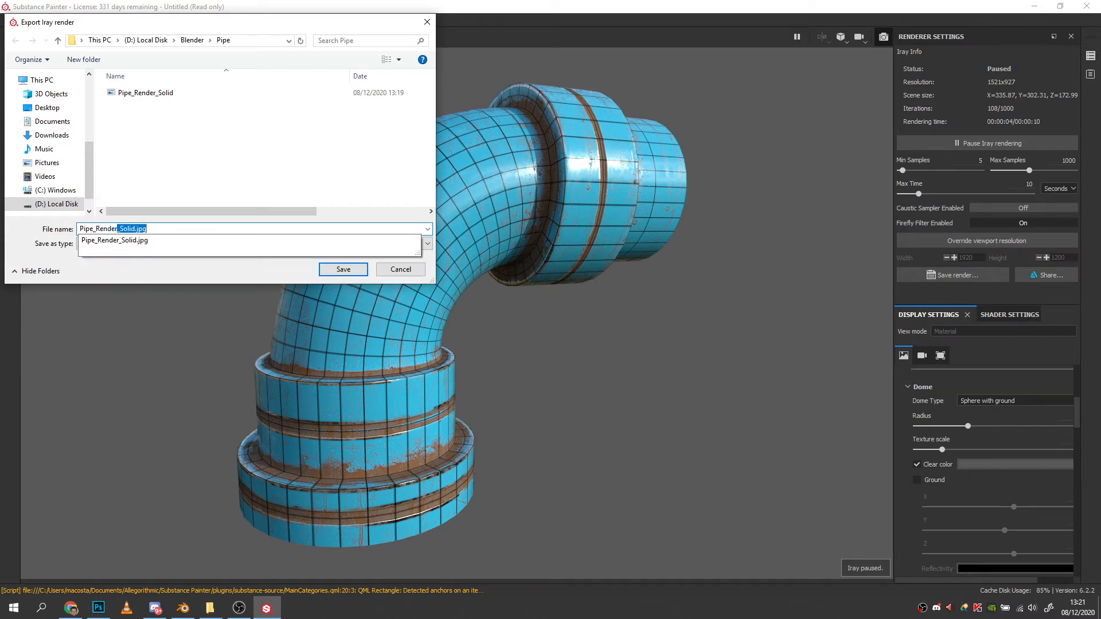
type("_Wireframe")
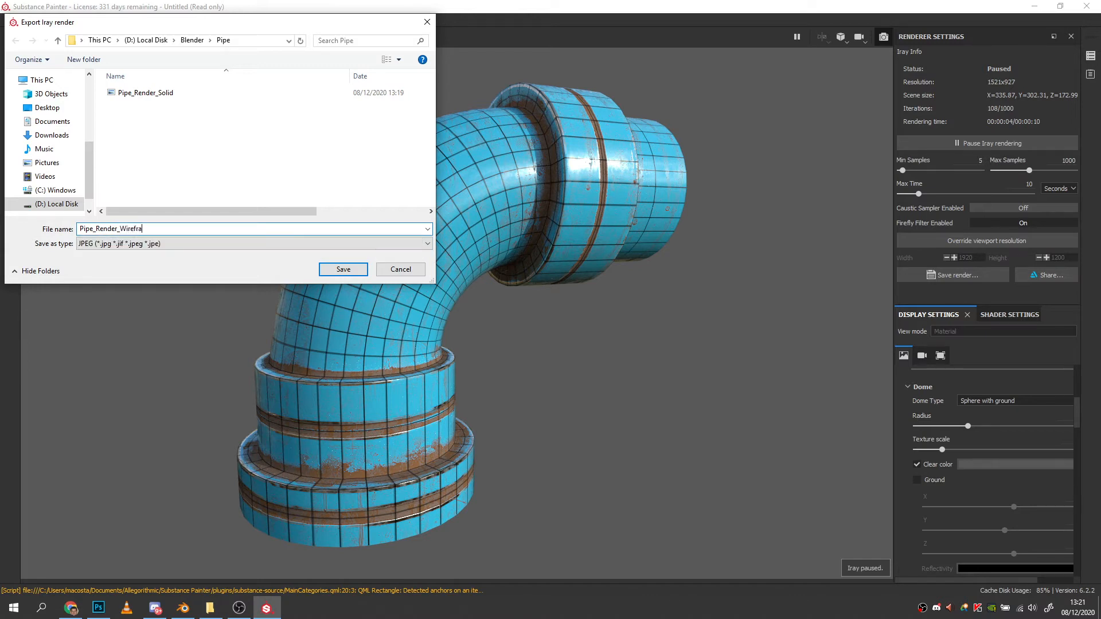
left_click(350, 271)
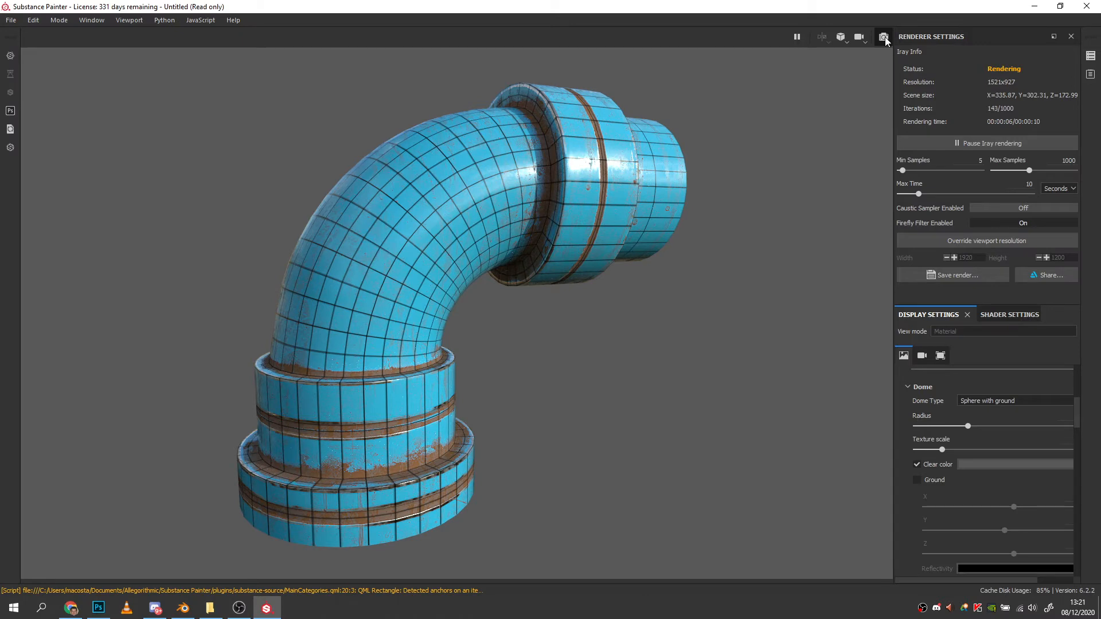
left_click(884, 38)
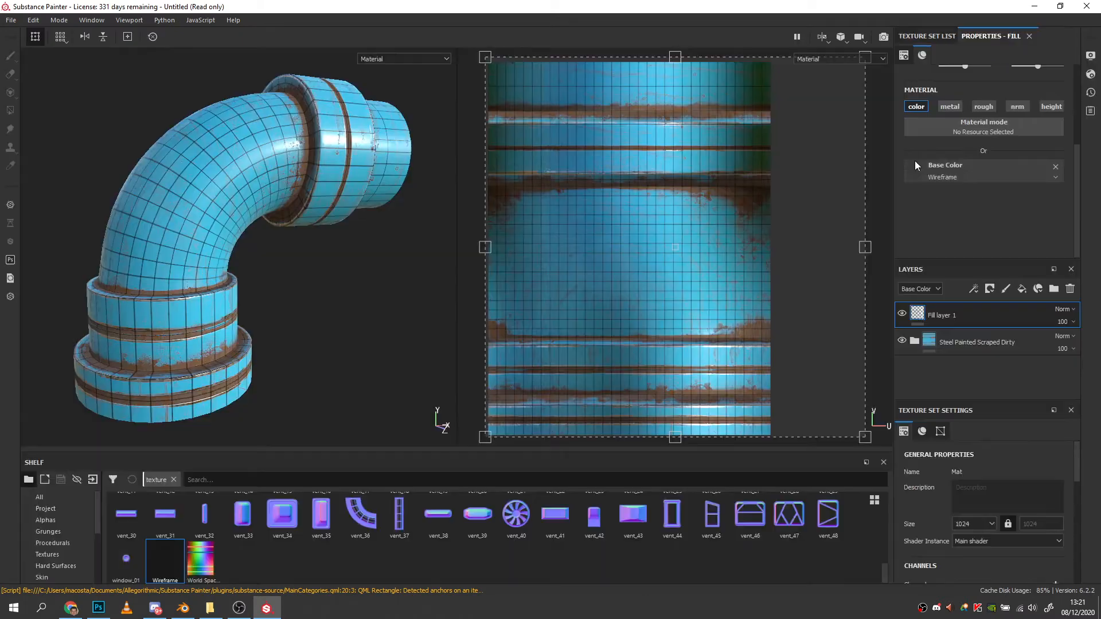
Hide the wireframe fill layer, render the pipe in Iray, and save the JPEG as Pipe_Render_Beauty in the Pipe folder.
left_click(902, 313)
left_click(884, 37)
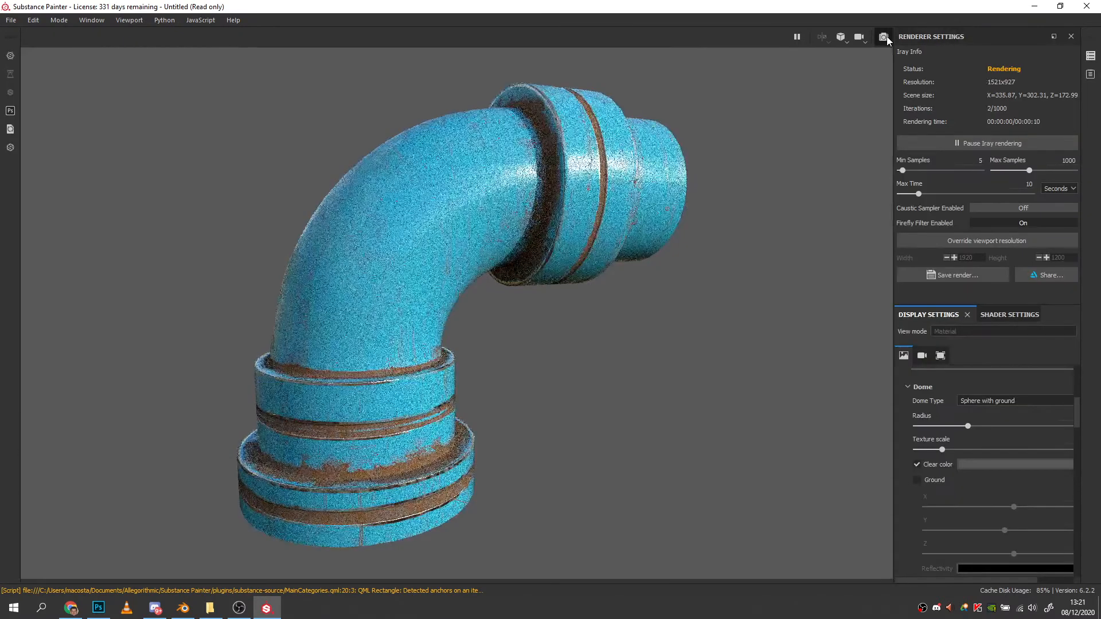
left_click(954, 277)
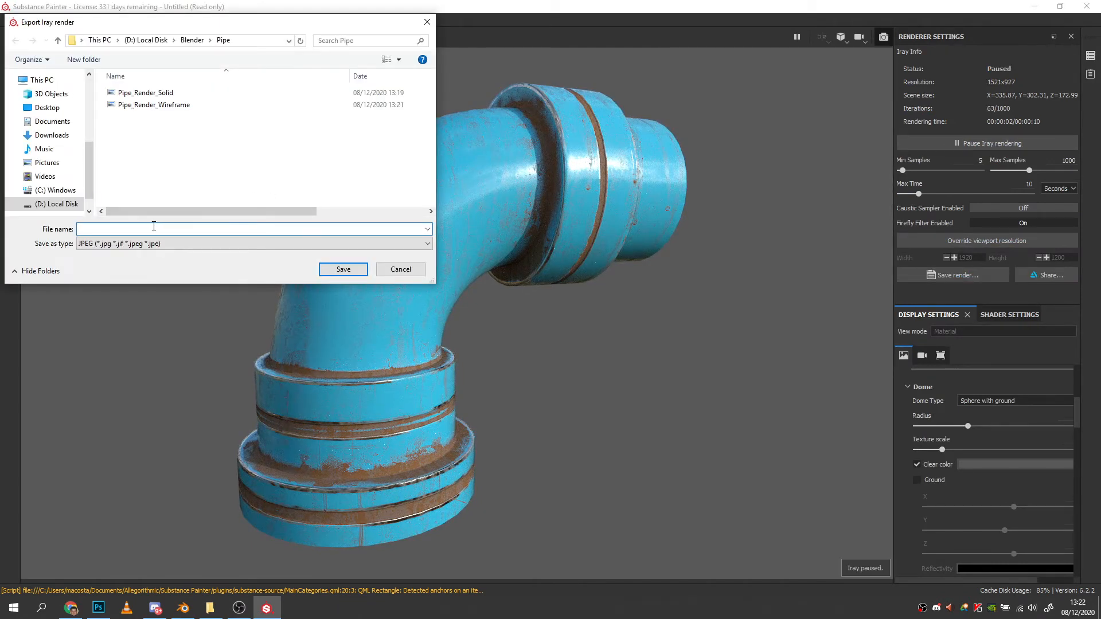
left_click(154, 104)
left_click_drag(152, 229, 122, 229)
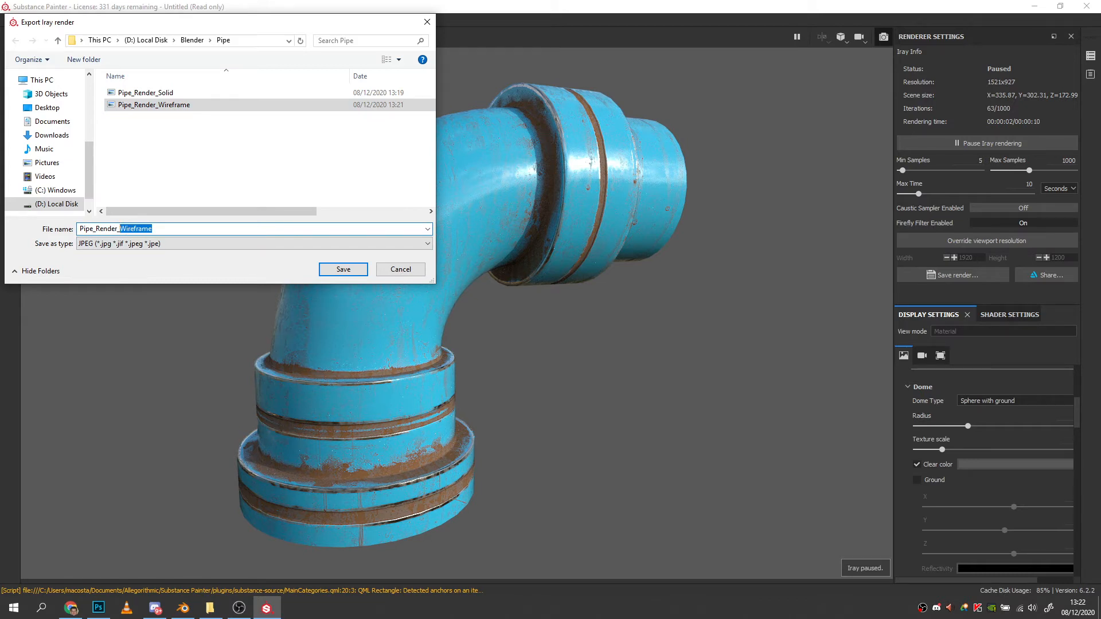
type("Beauty")
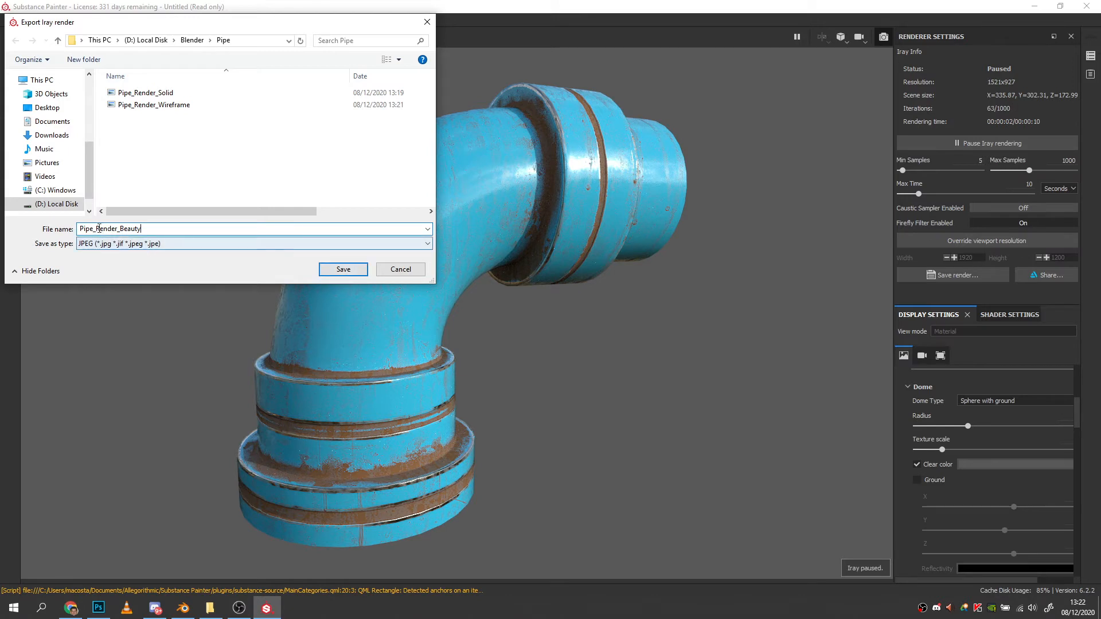
left_click(357, 274)
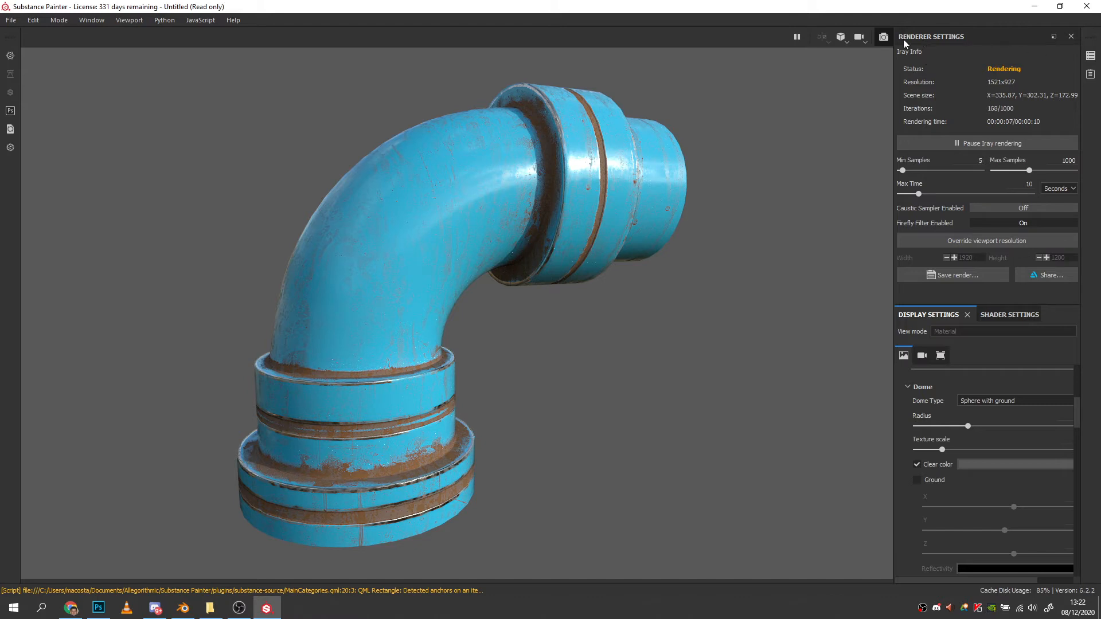
left_click(884, 36)
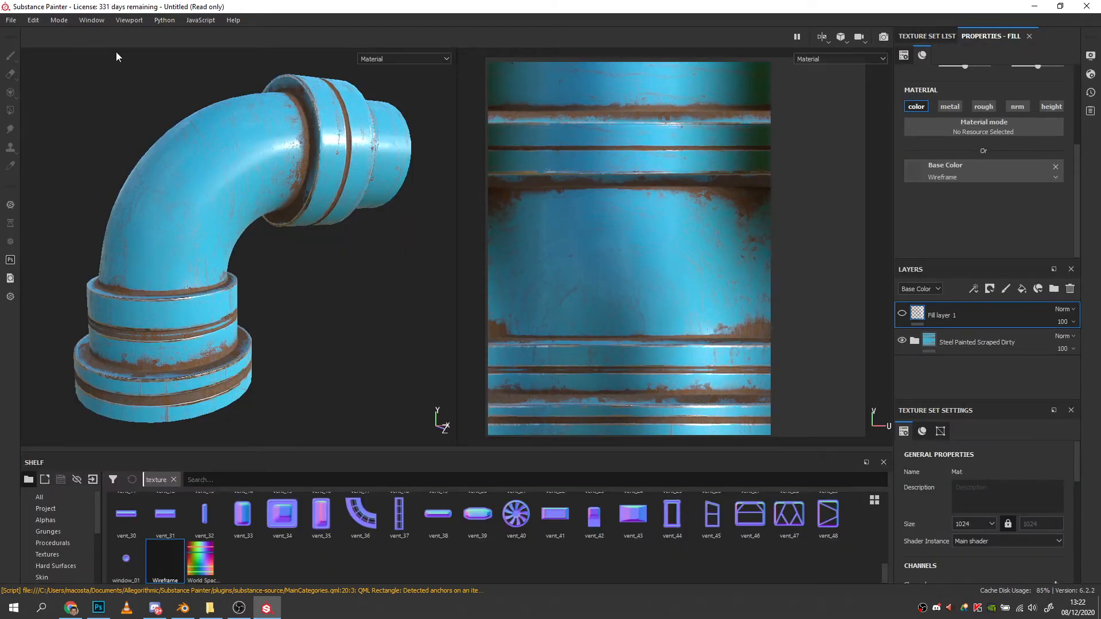
Start a texture export and set its output directory to D:/Blender/Pipe.
left_click(11, 22)
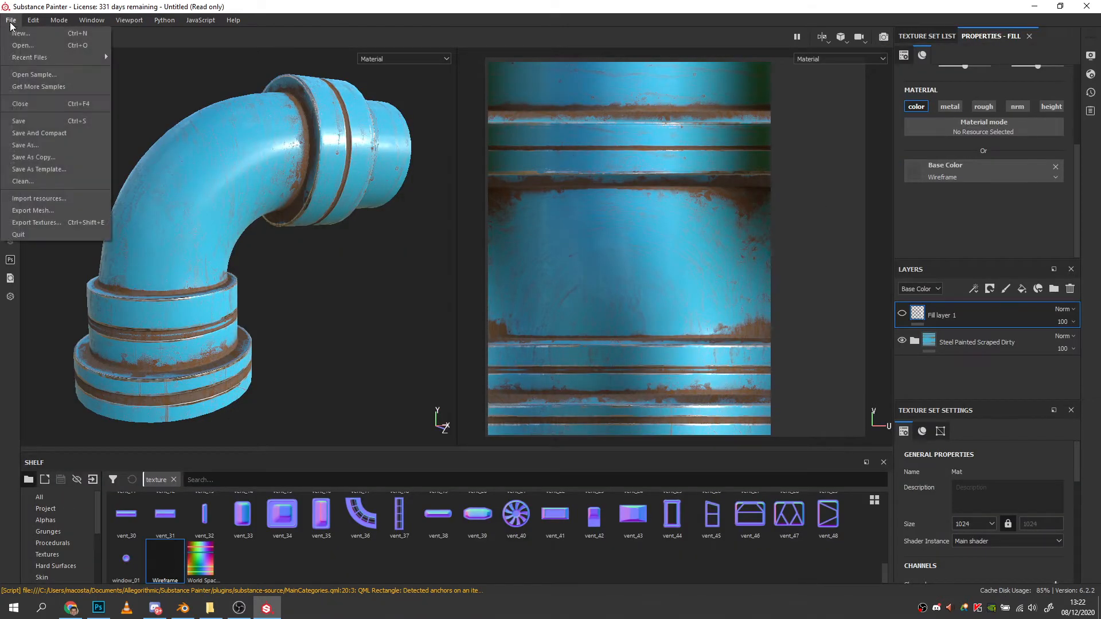
left_click(45, 224)
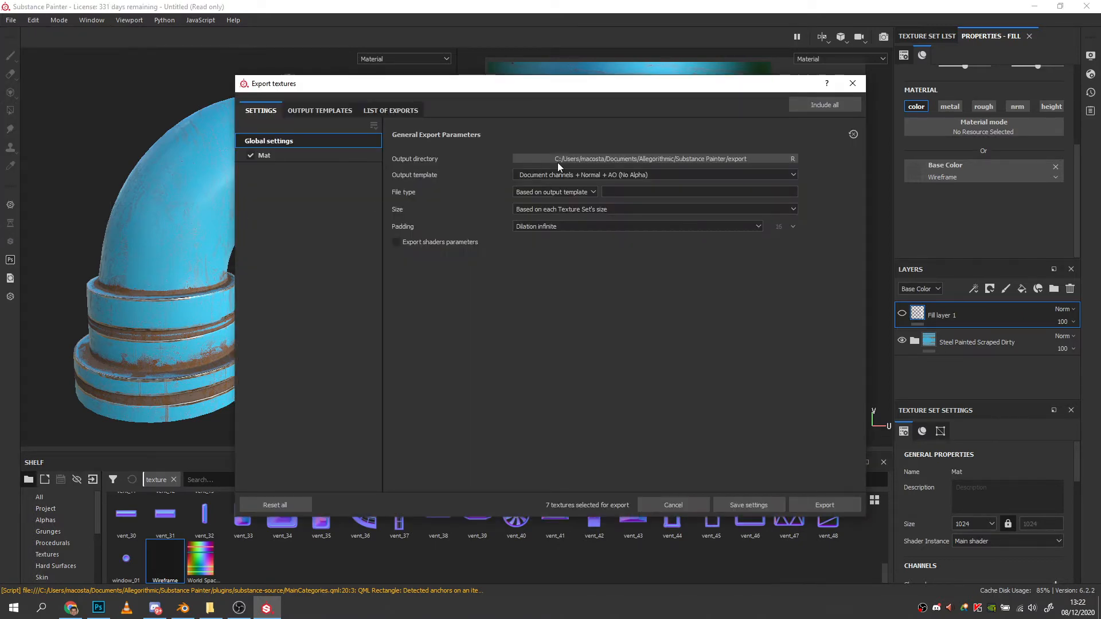
left_click(678, 158)
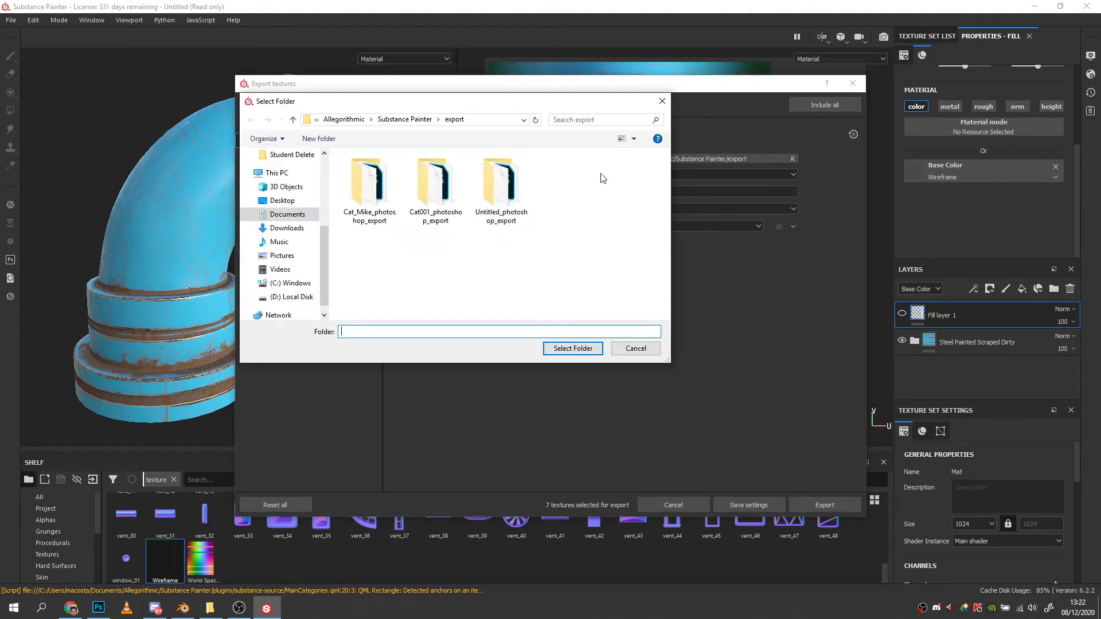
left_click(291, 297)
double_click(562, 261)
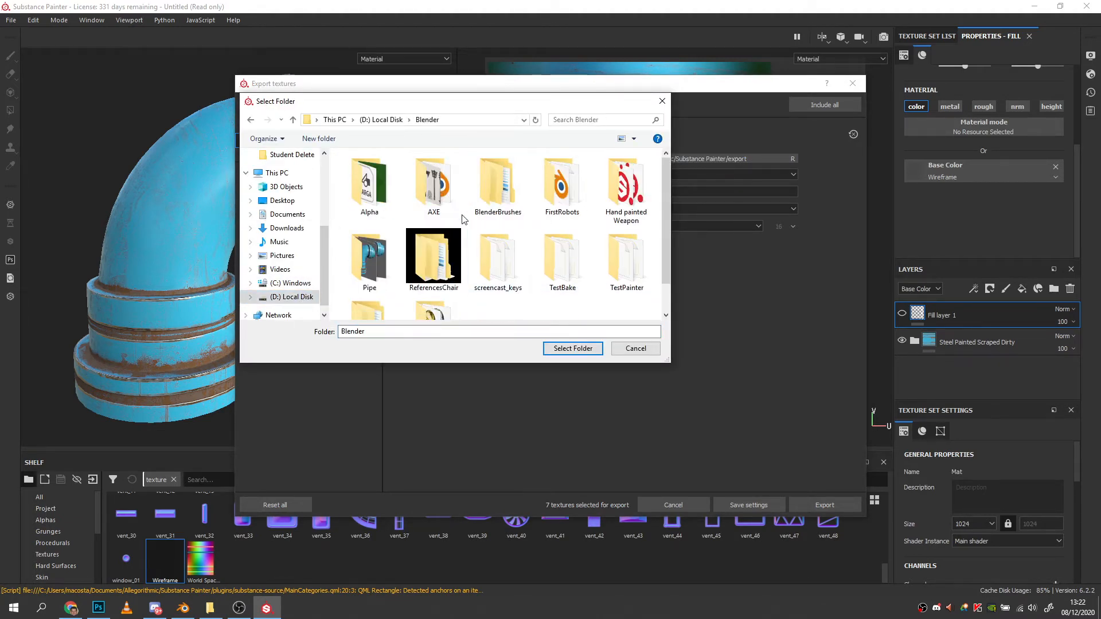
double_click(369, 270)
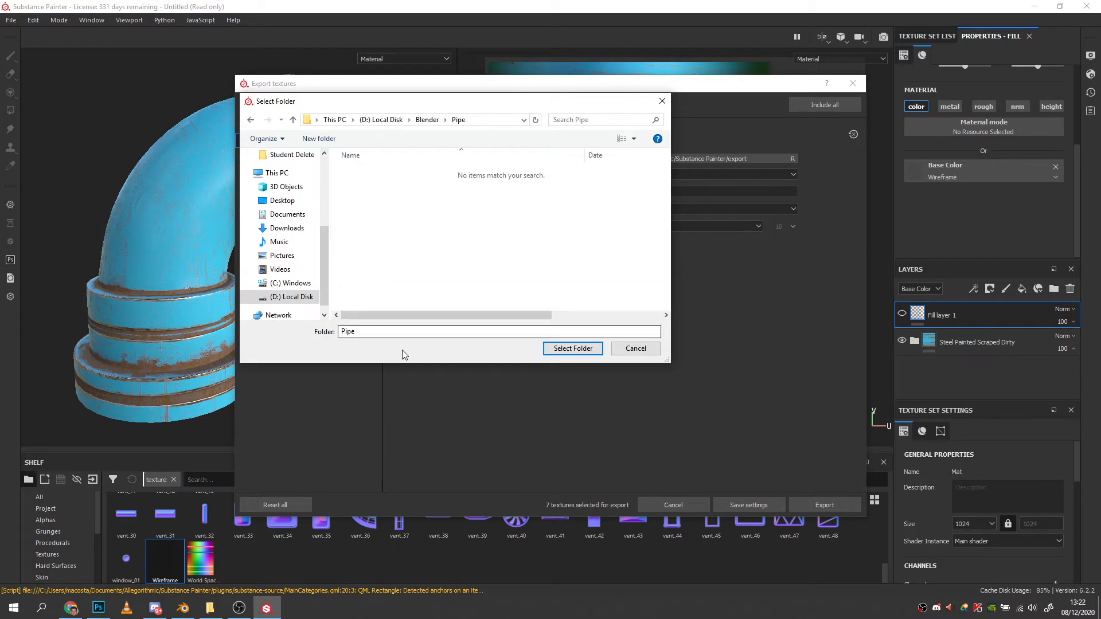
left_click(571, 348)
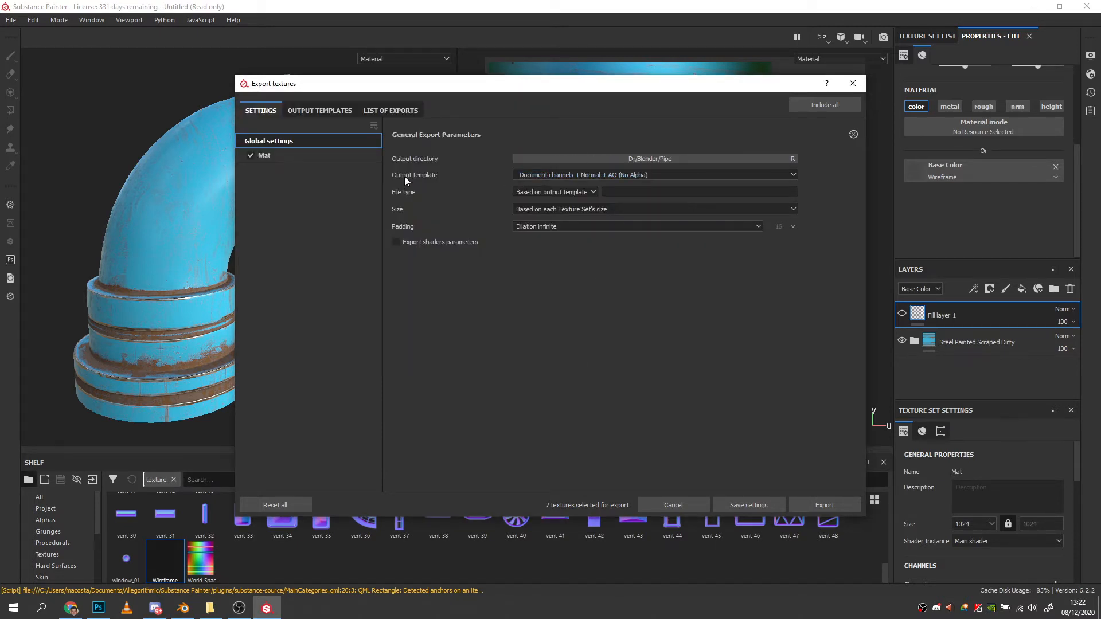
Set the output template to Unreal Engine 4 (Packed) and export the textures.
left_click(519, 175)
scroll(562, 224, "down", 8)
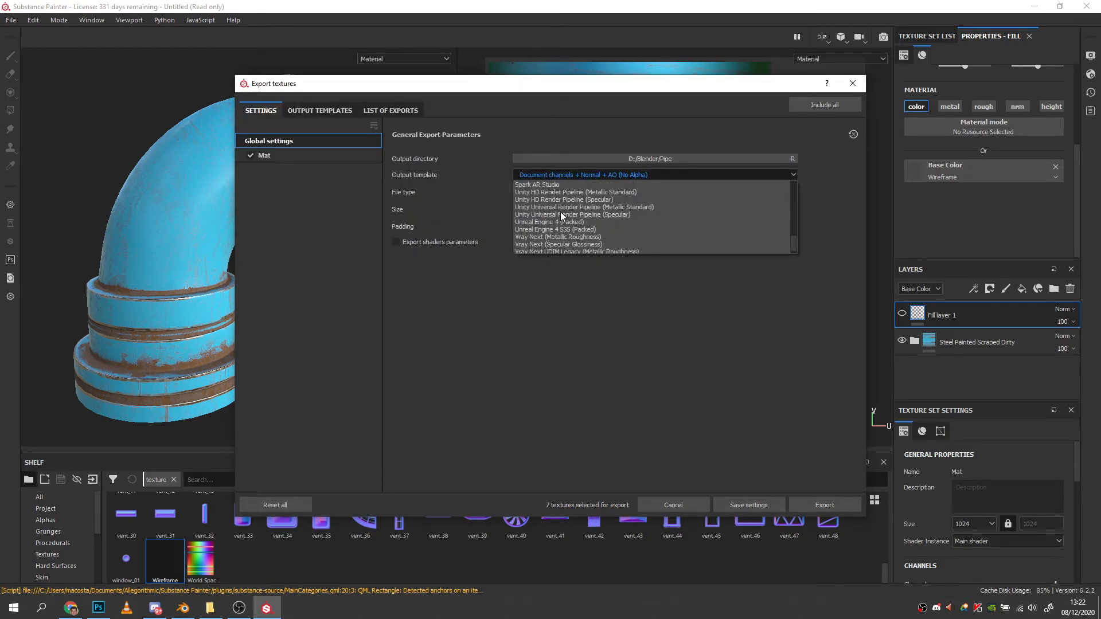
left_click(555, 214)
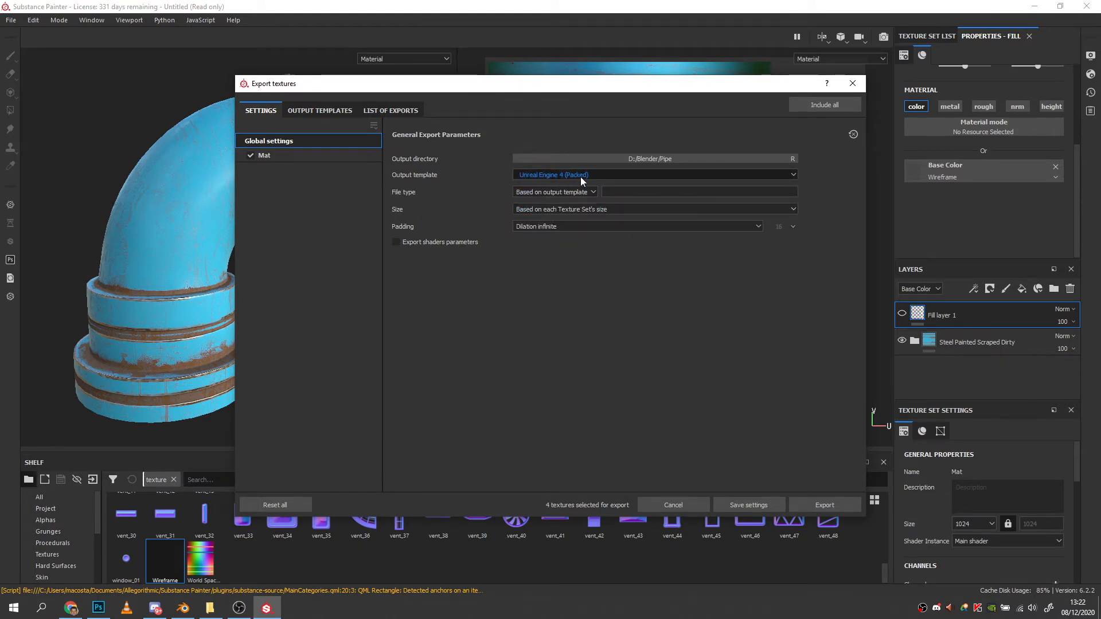
left_click(816, 507)
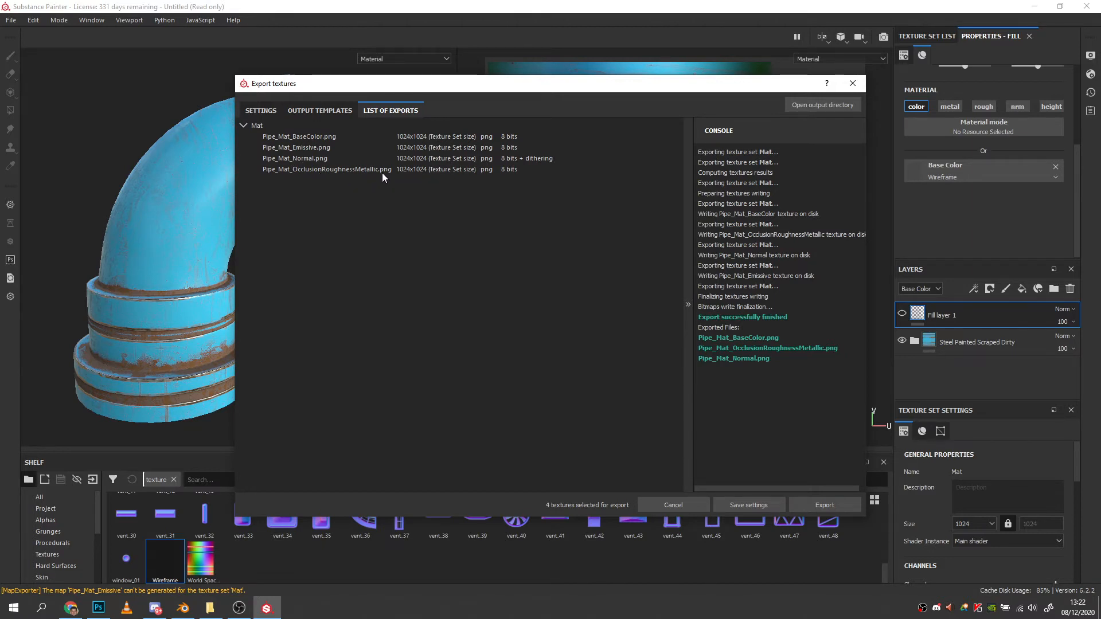
Look through the other output templates, keep Unreal Engine 4 (Packed), and save the export settings.
left_click(579, 175)
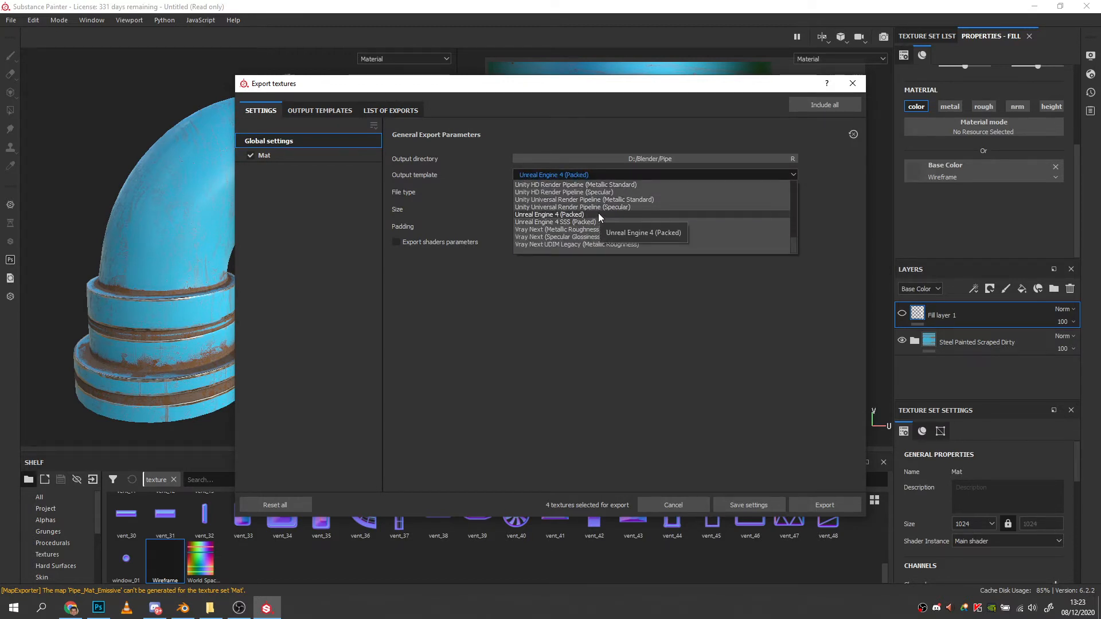
scroll(621, 217, "up", 5)
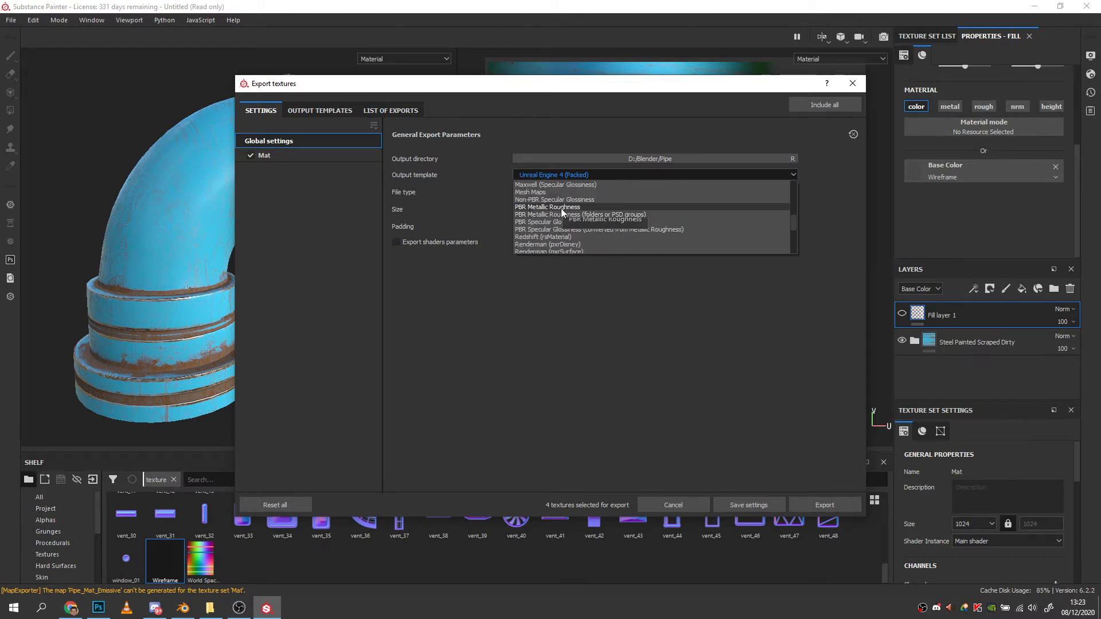
scroll(579, 225, "down", 1)
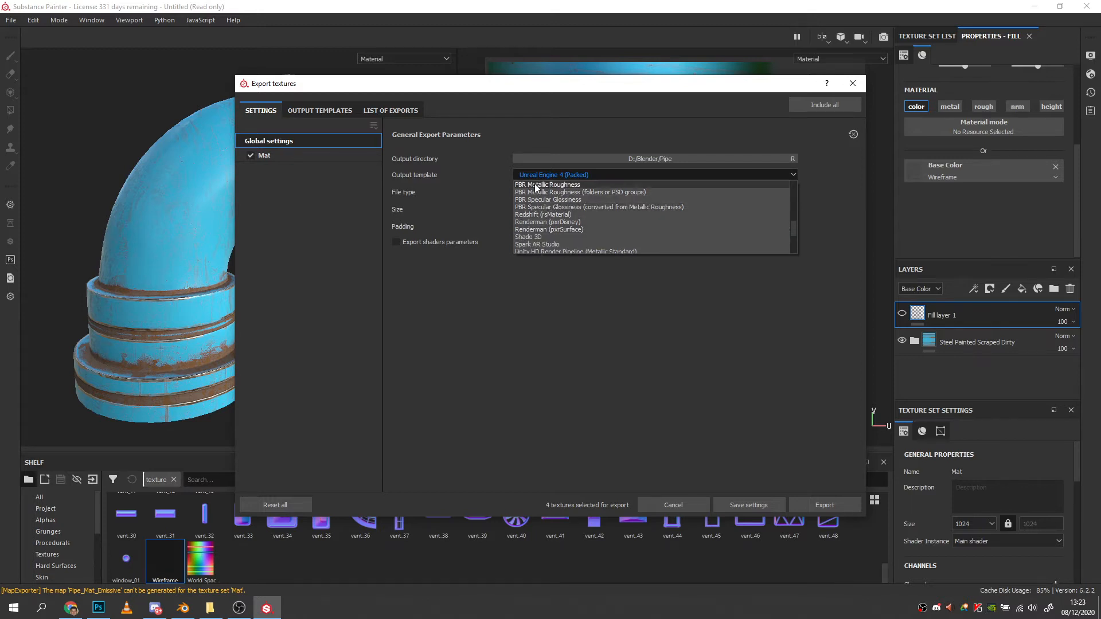
scroll(551, 223, "down", 3)
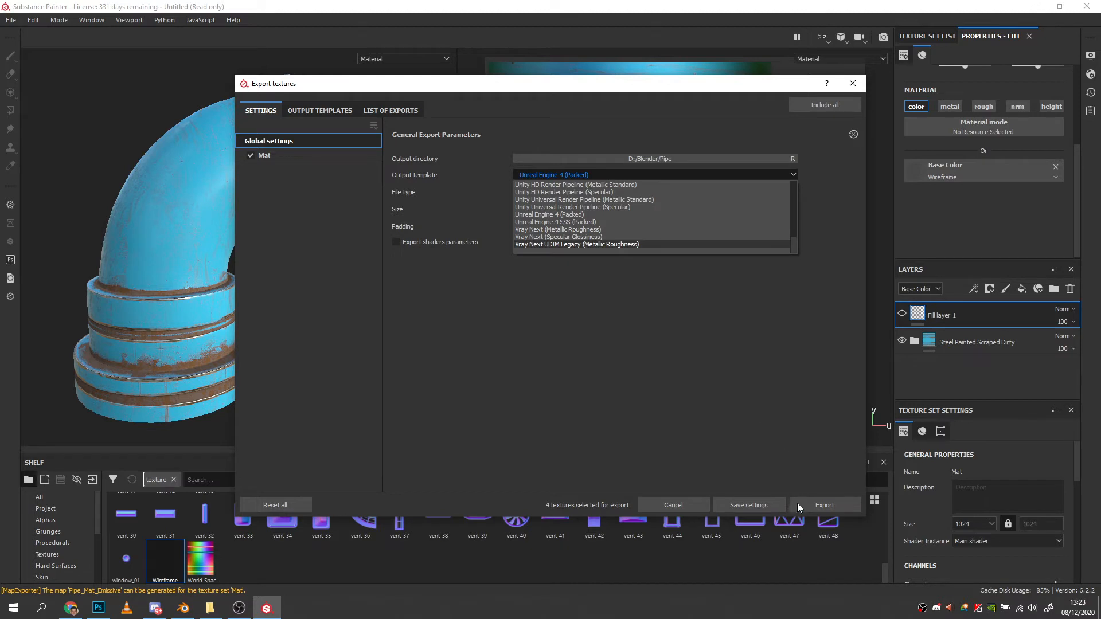
left_click(763, 510)
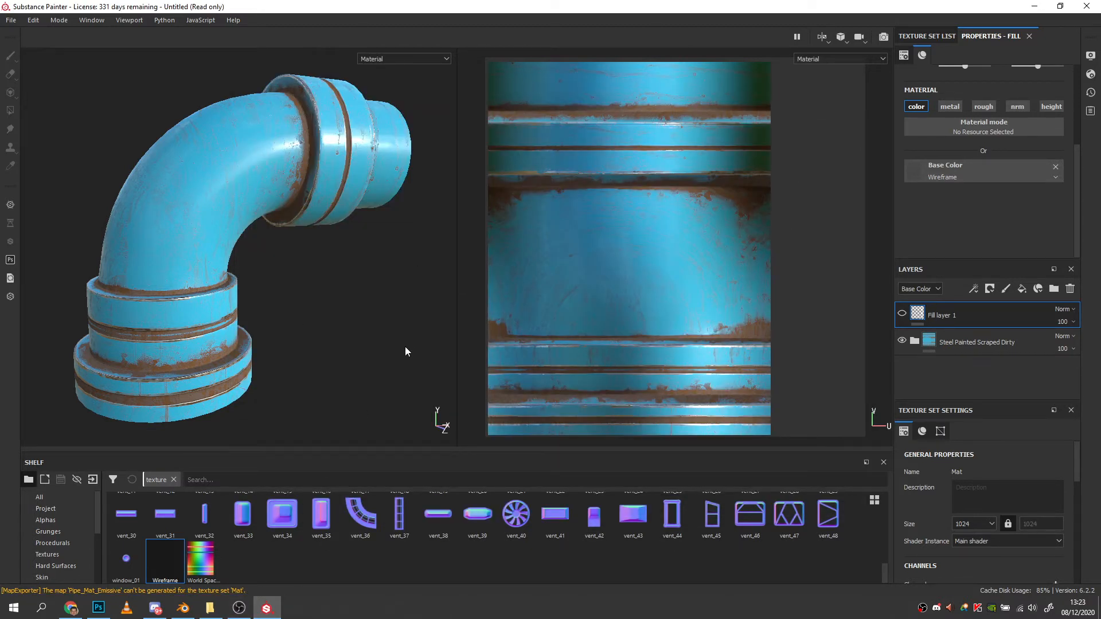
Switch to Photoshop and open the three Pipe_Mat textures plus the beauty, solid and wireframe render JPEGs from the Pipe folder.
left_click(98, 608)
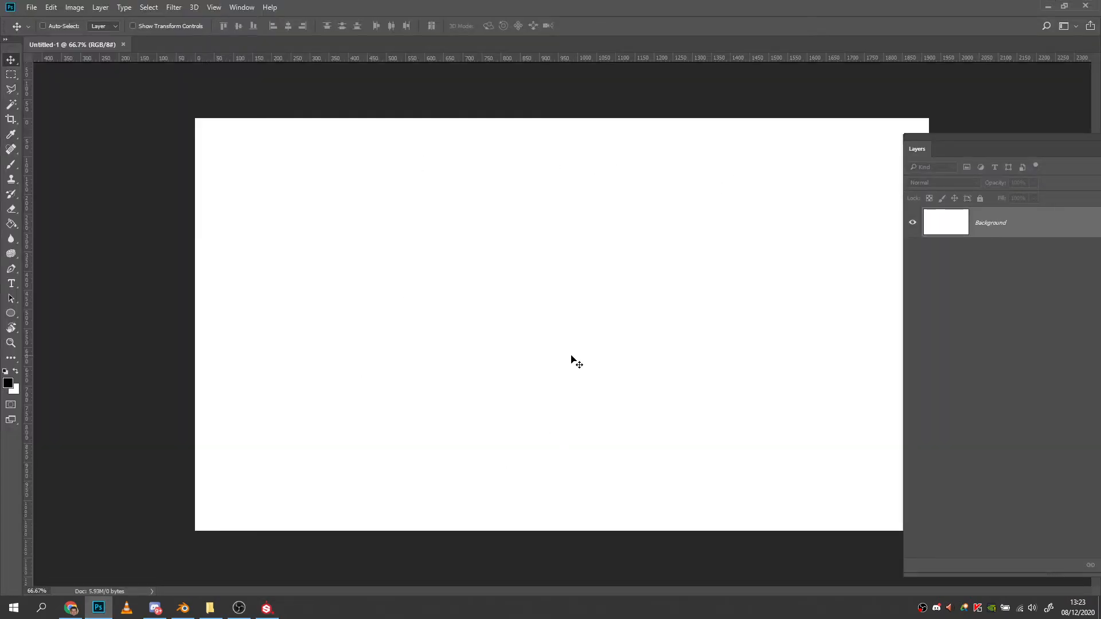
left_click(32, 8)
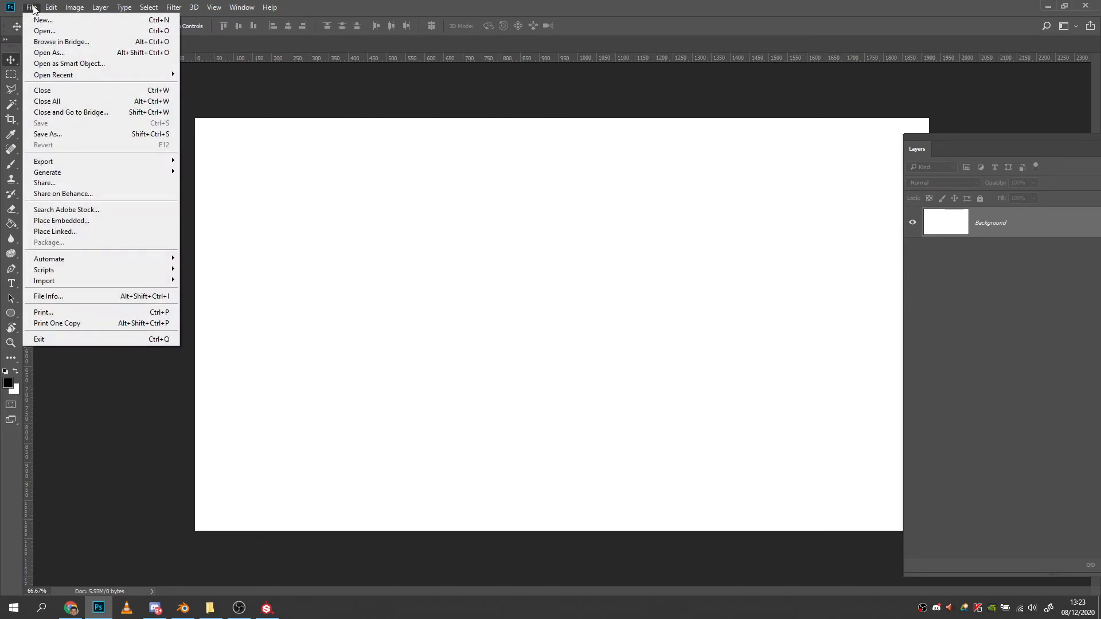
left_click(32, 8)
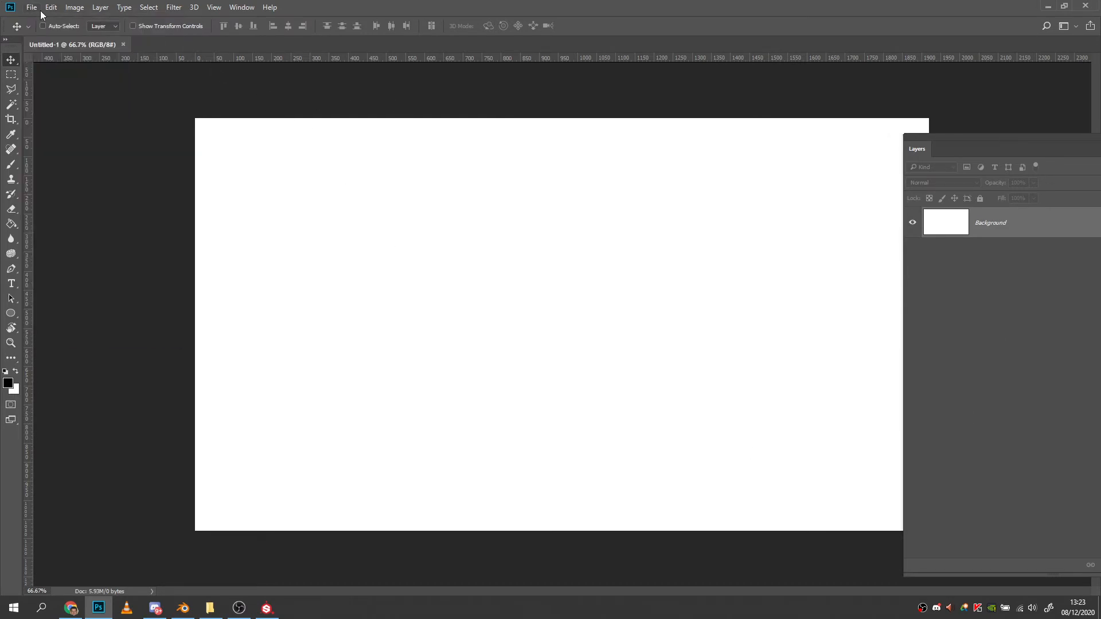
left_click(32, 8)
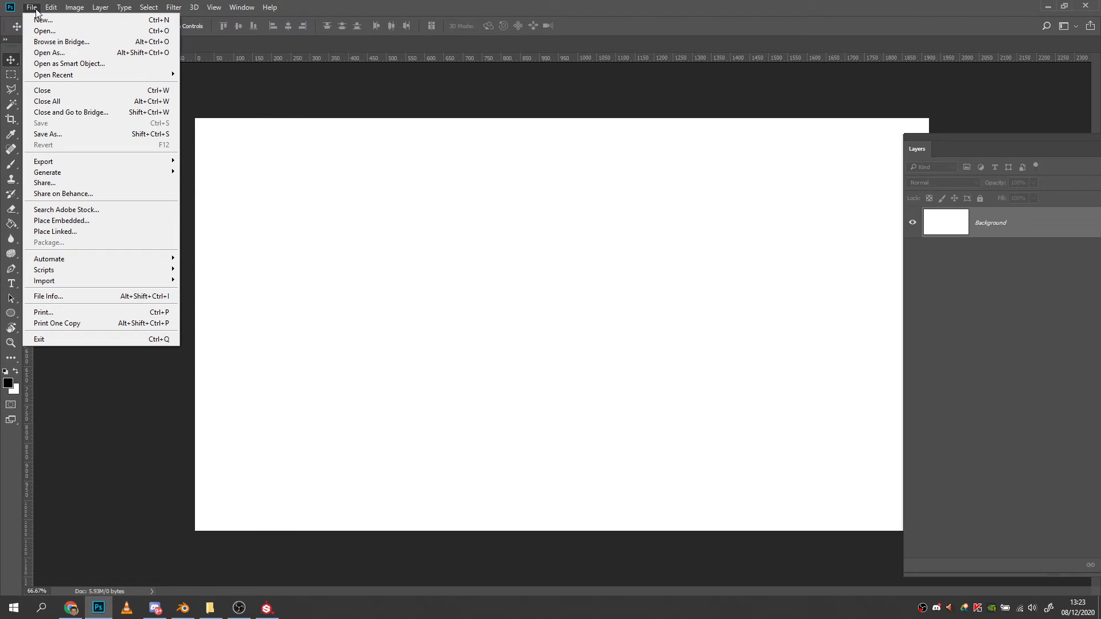
left_click(57, 36)
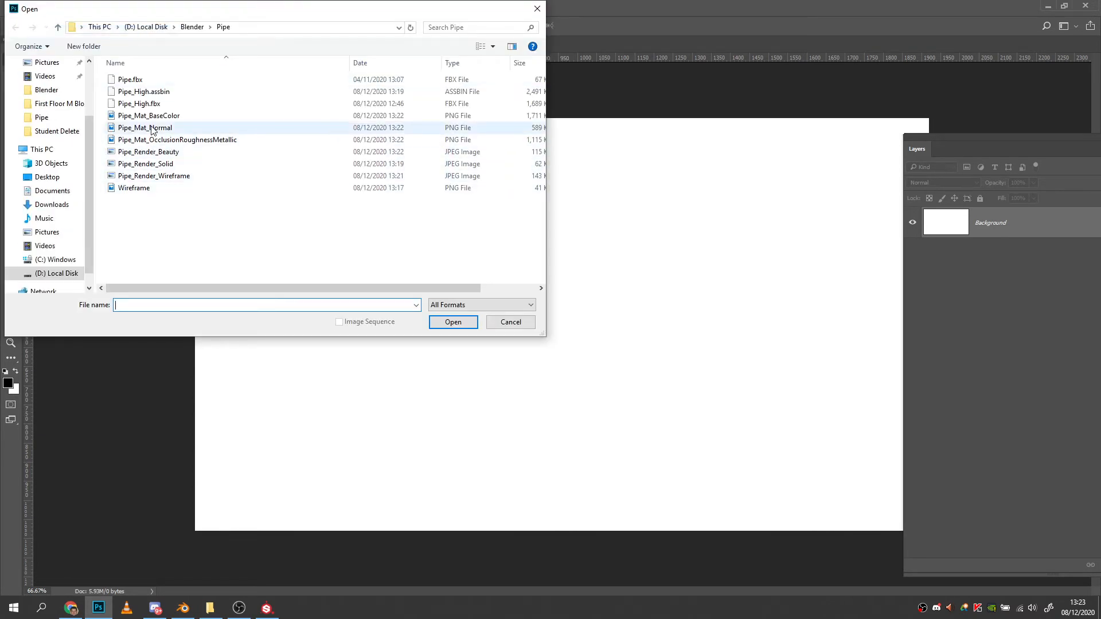
left_click(178, 117)
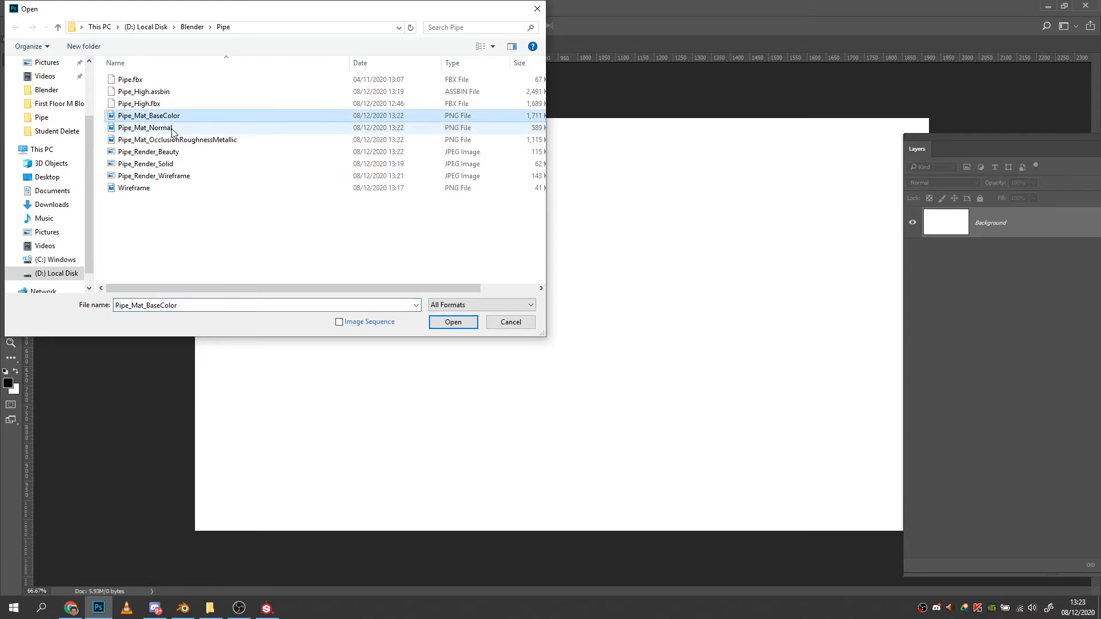
left_click(175, 128, "ctrl")
left_click(194, 142, "ctrl")
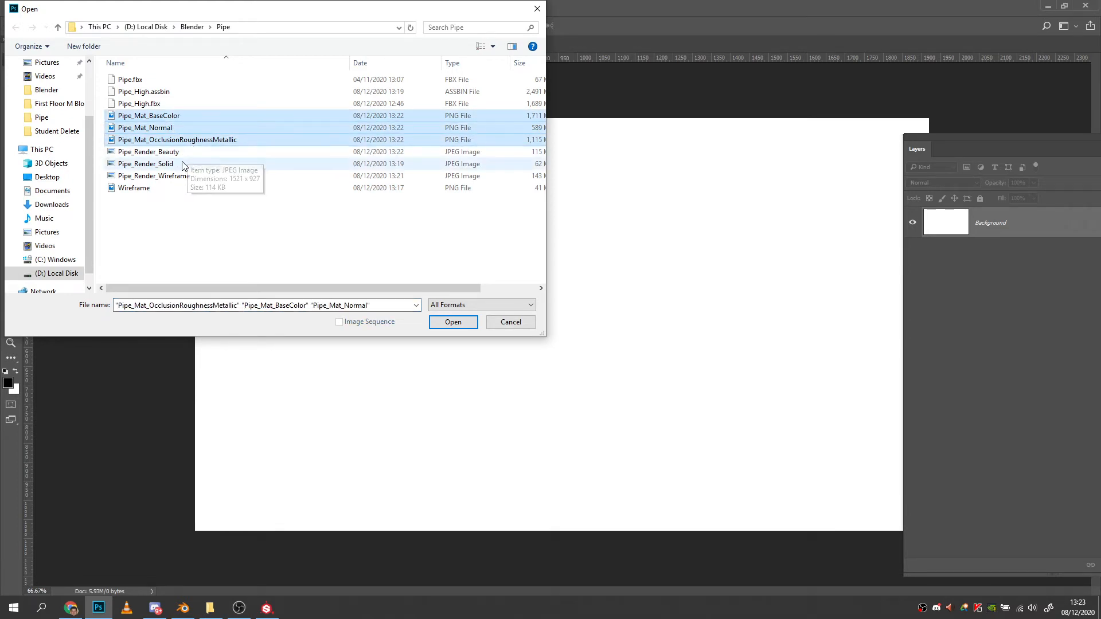
left_click(176, 154, "ctrl")
left_click(169, 163, "ctrl")
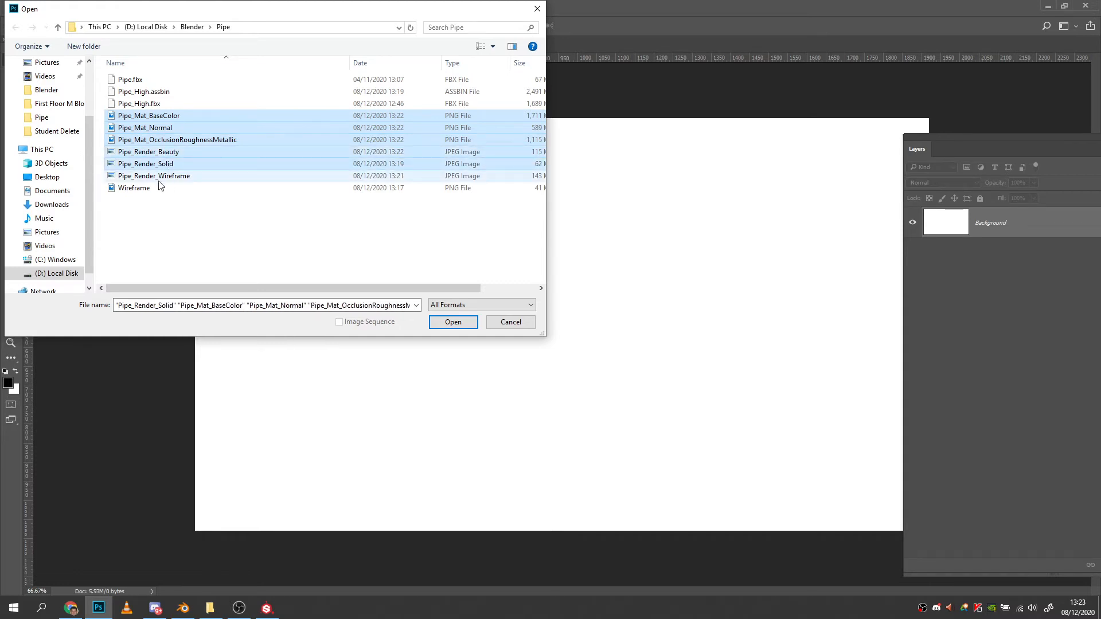
left_click(159, 177, "ctrl")
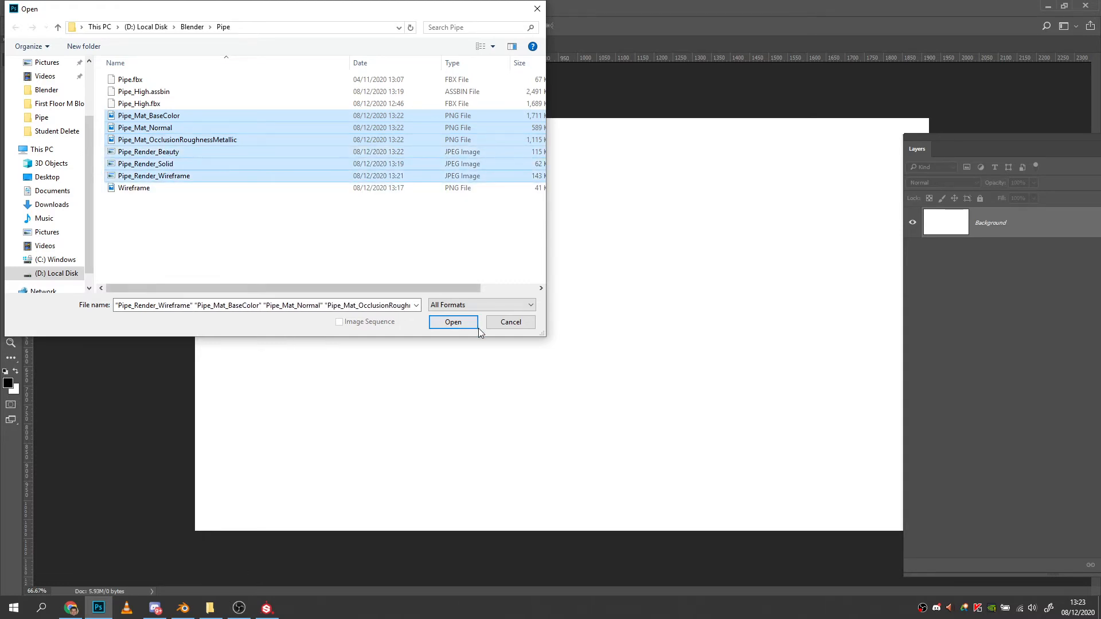
left_click(453, 323)
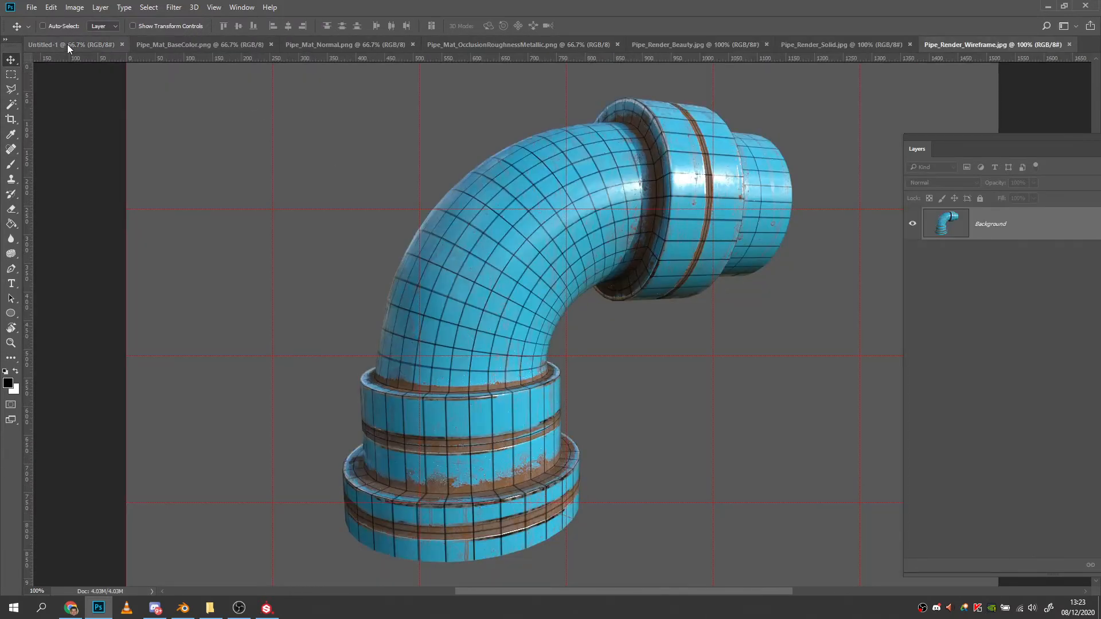
Copy the beauty render into Untitled-1 as a layer and shift it toward the canvas's right side.
left_click(655, 44)
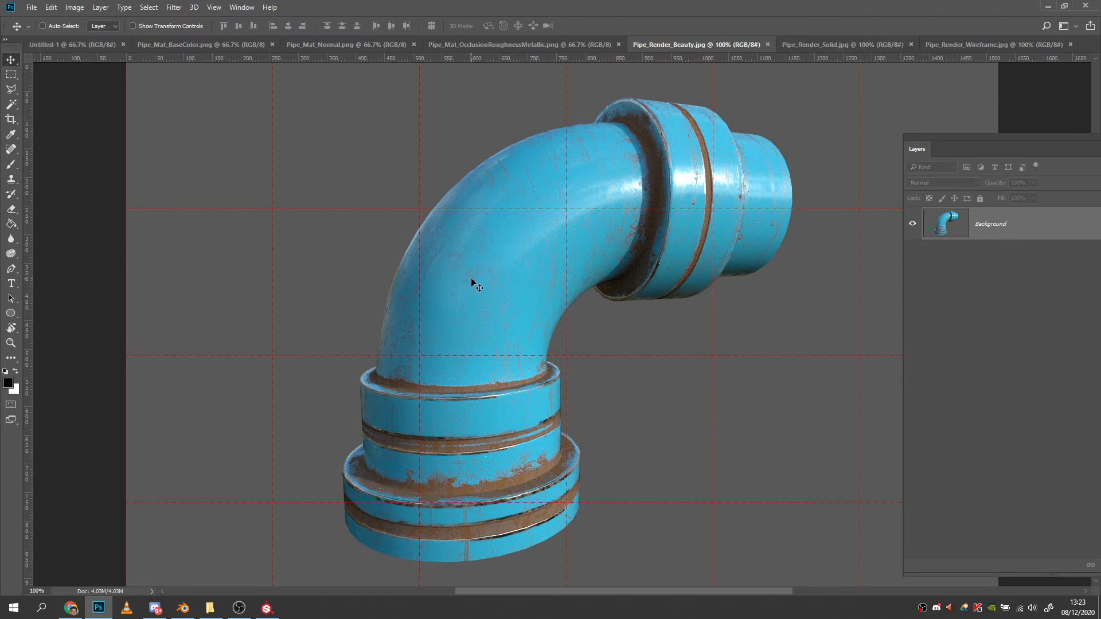
left_click_drag(475, 287, 586, 297)
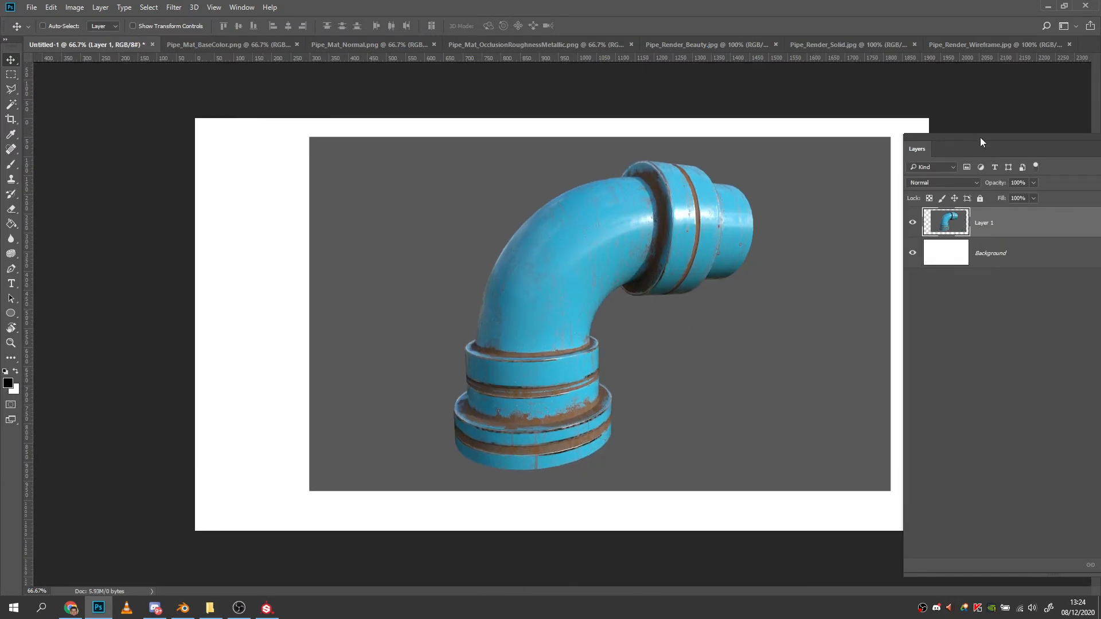
left_click_drag(981, 138, 1016, 139)
left_click_drag(597, 282, 619, 294)
key("ctrl+t")
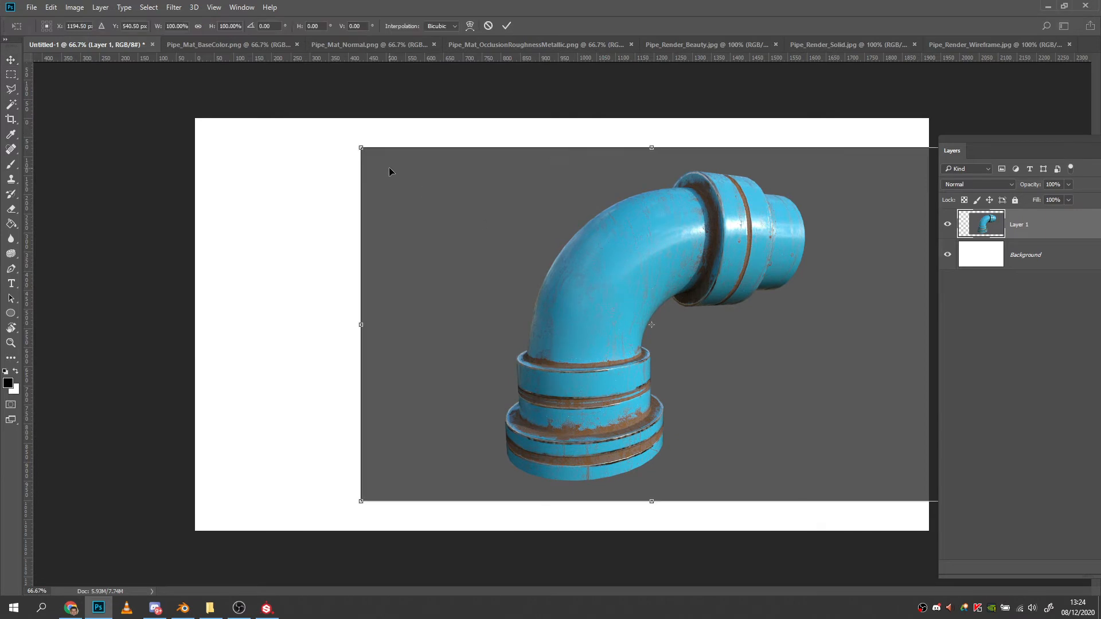
left_click_drag(361, 148, 450, 201)
left_click_drag(677, 311, 805, 310)
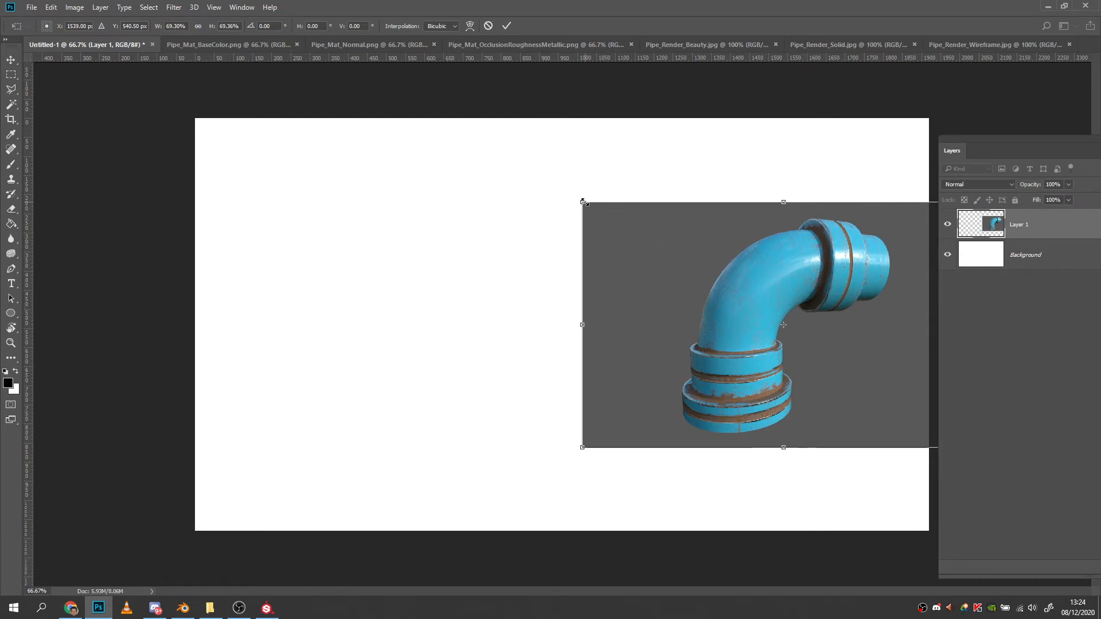
left_click_drag(583, 201, 572, 176)
left_click_drag(817, 293, 823, 293)
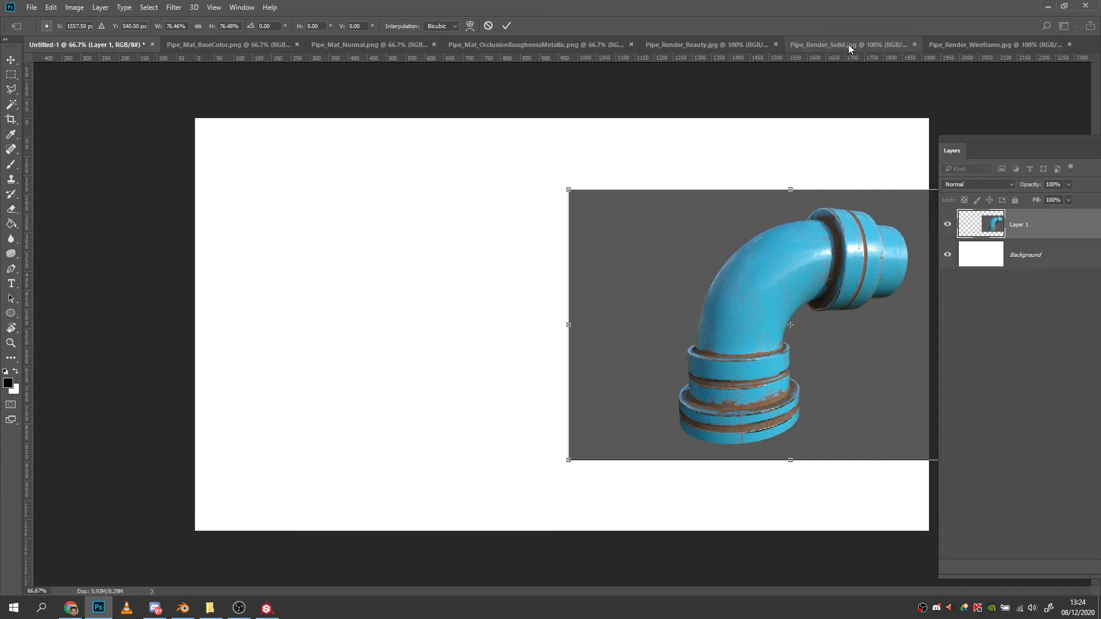
Copy the wireframe render into Untitled-1, and scale the beauty render layer to about 77.6% near the canvas's right edge.
left_click(949, 45)
left_click_drag(440, 237, 502, 281)
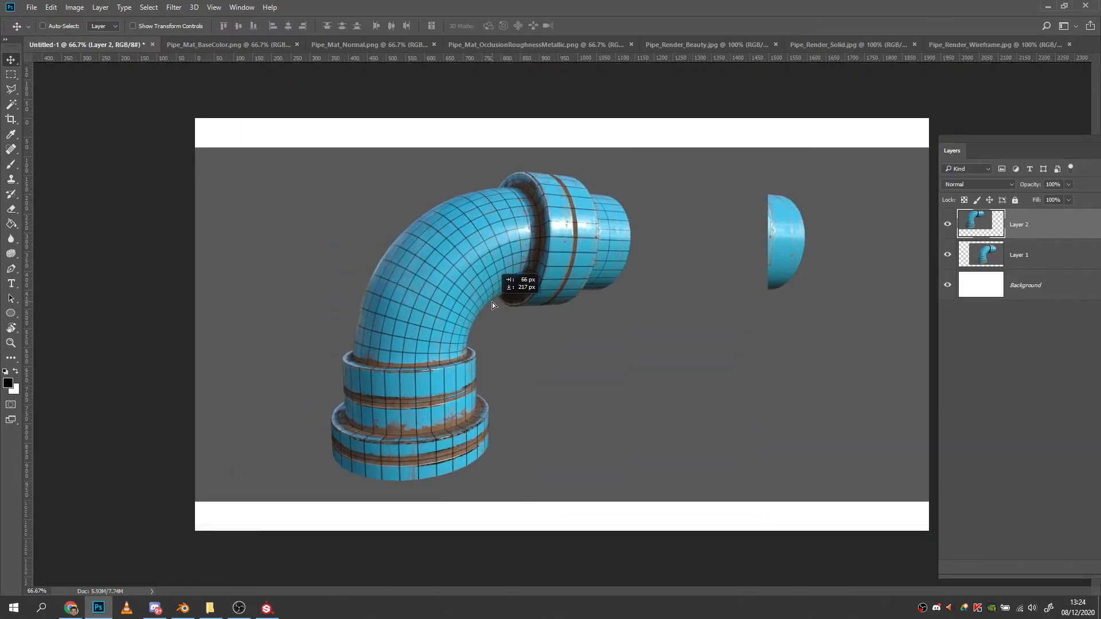
left_click(1007, 259)
mouse_move(826, 287)
left_mouse_down()
mouse_move(851, 287)
mouse_move(840, 289)
left_mouse_up()
key("ctrl+t")
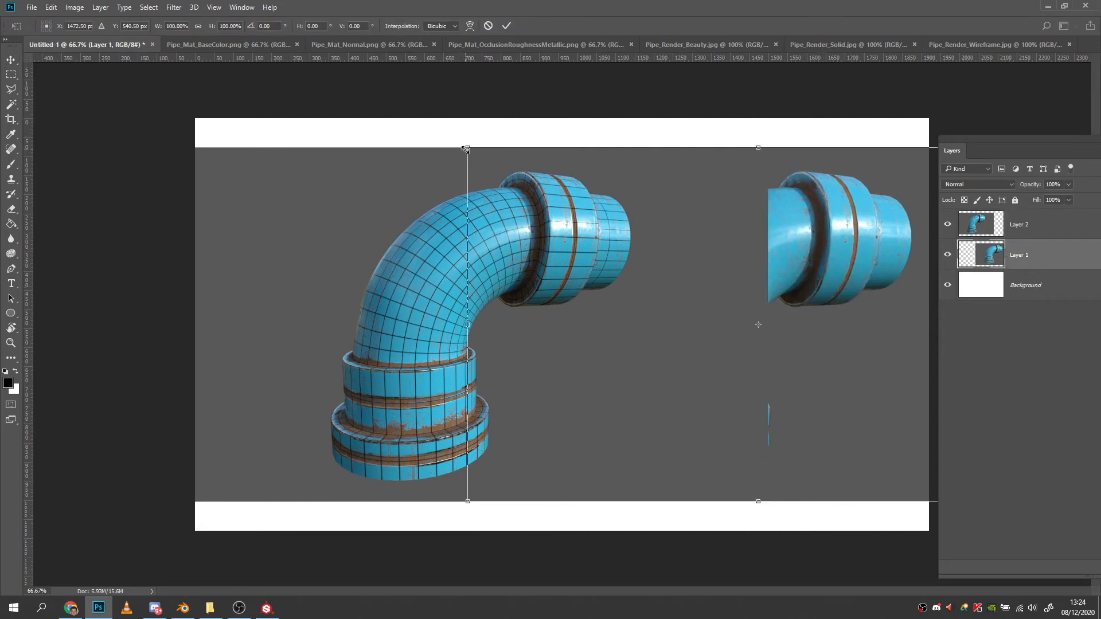
left_click_drag(467, 148, 533, 187, "alt")
left_click_drag(844, 253, 866, 253)
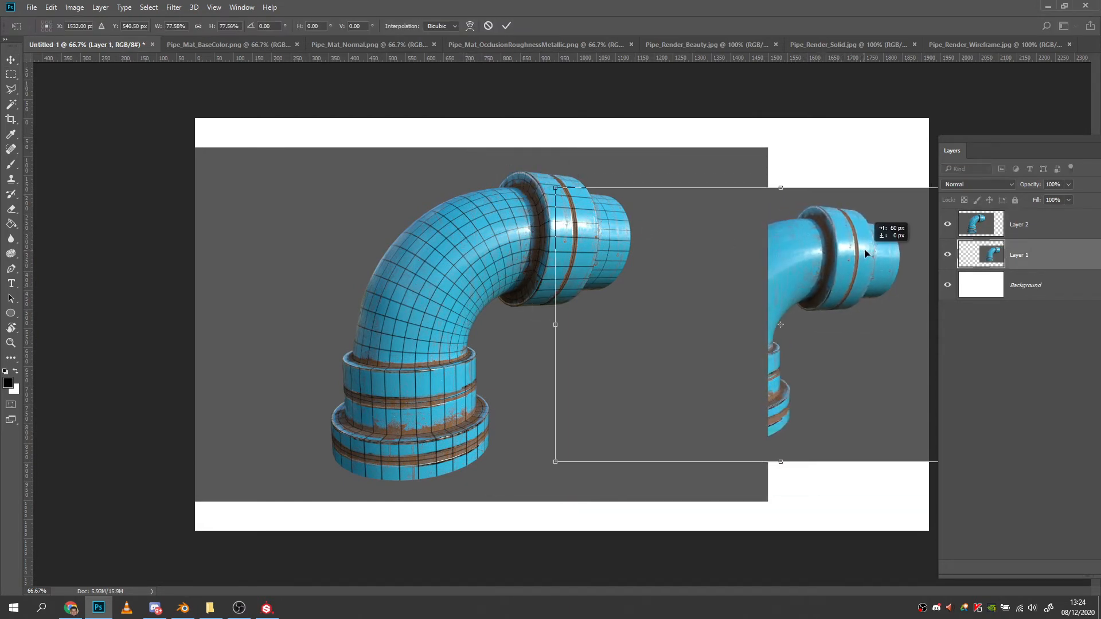
left_click(506, 25)
Scale the wireframe render layer down proportionally to match the height of the beauty render beside it.
left_click(1038, 235)
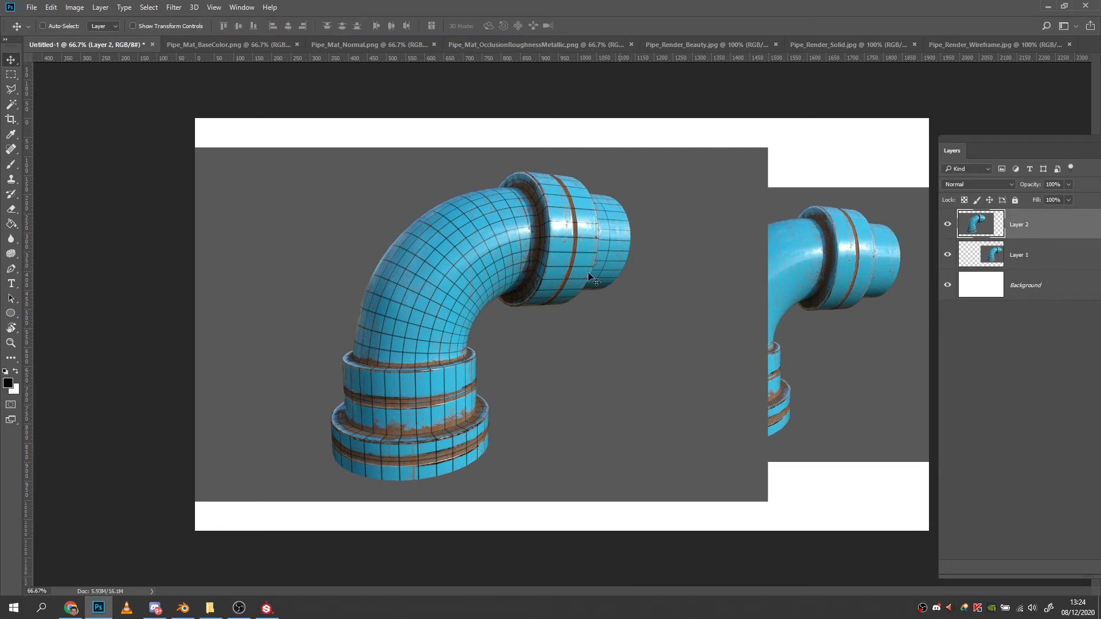
key("ctrl+t")
left_click_drag(185, 147, 241, 204, "alt")
left_click(507, 26)
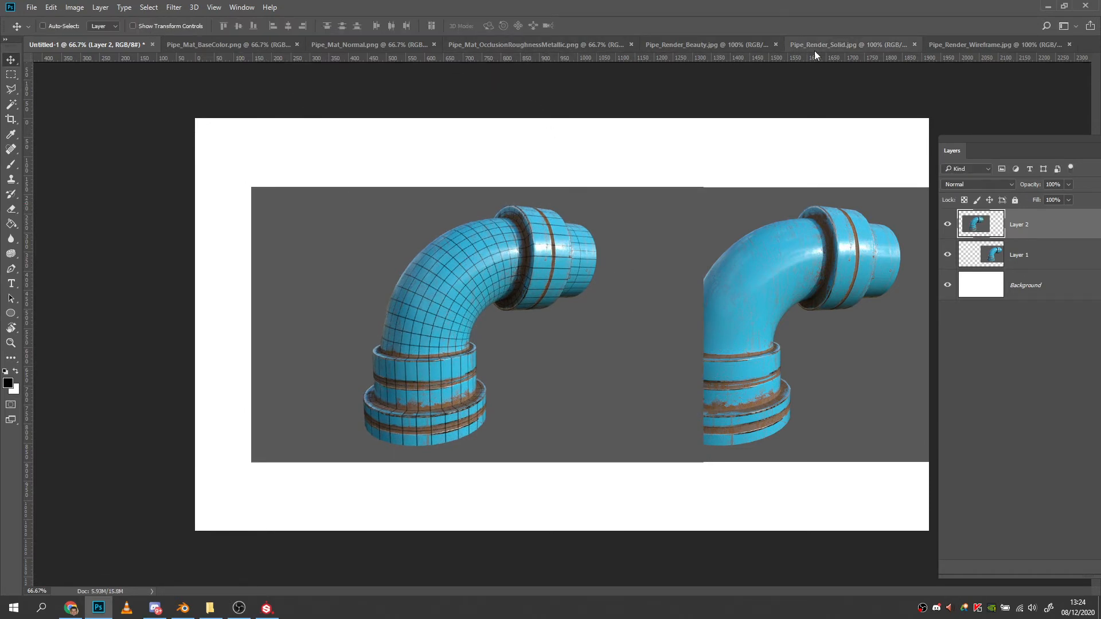
Copy the solid render into Untitled-1 as the top layer and hide the rulers.
left_click(846, 46)
left_click_drag(393, 251, 343, 280)
key("ctrl+r")
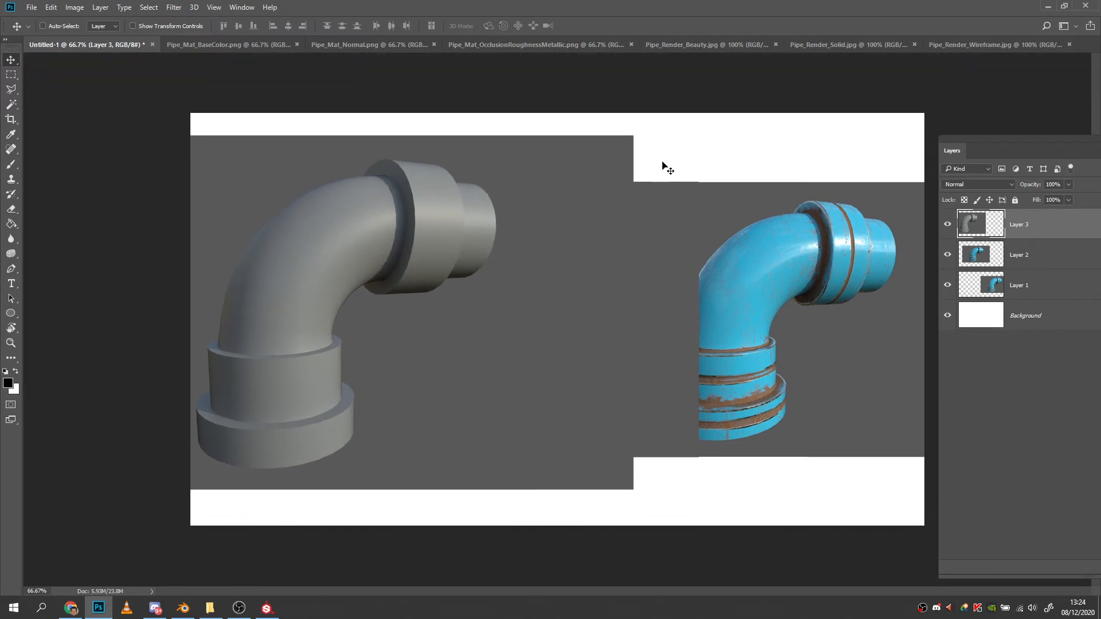
Scale the solid render layer to about 76% and place its pipe near the canvas's left edge, level with the others.
key("ctrl+t")
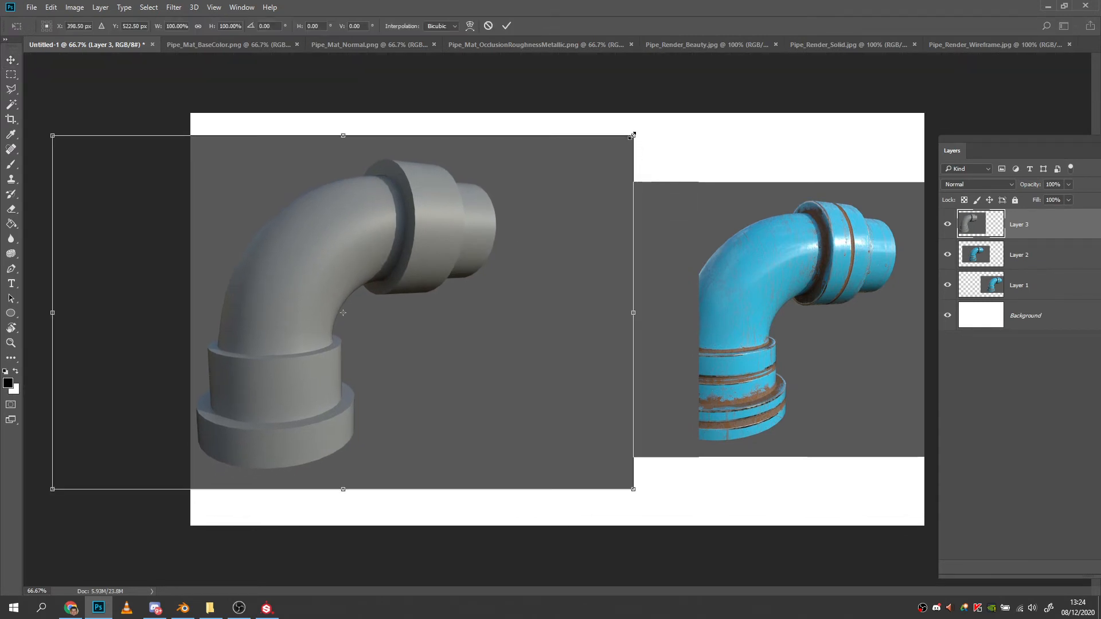
left_click_drag(635, 136, 561, 181, "alt")
left_click_drag(389, 225, 379, 236)
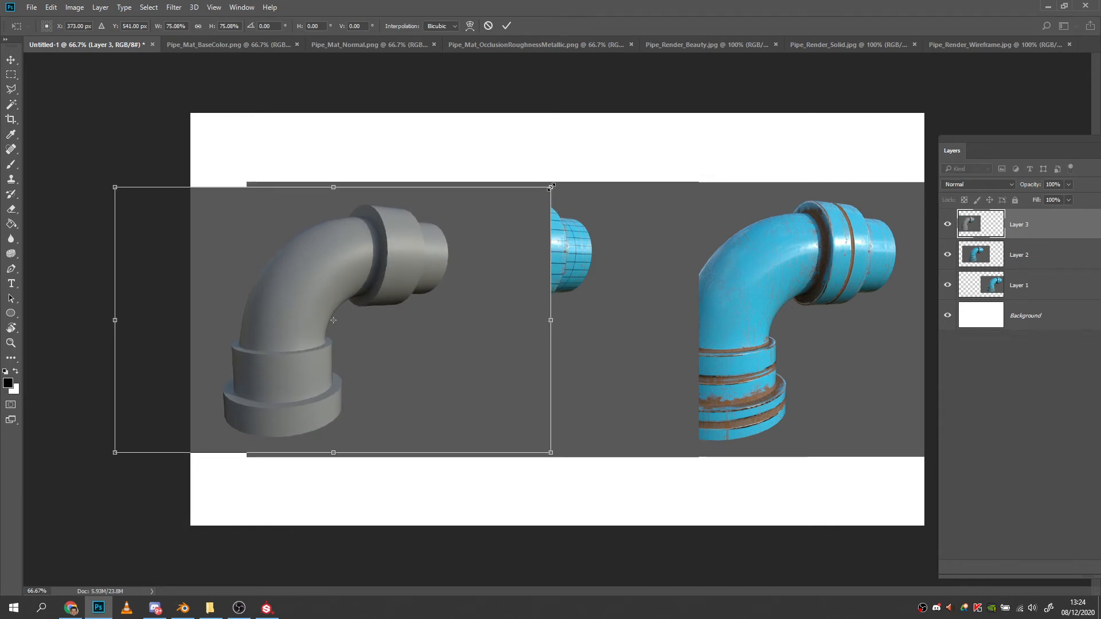
left_click_drag(552, 187, 555, 184, "alt")
mouse_move(373, 273)
left_mouse_down()
mouse_move(347, 273)
mouse_move(369, 272)
left_mouse_up()
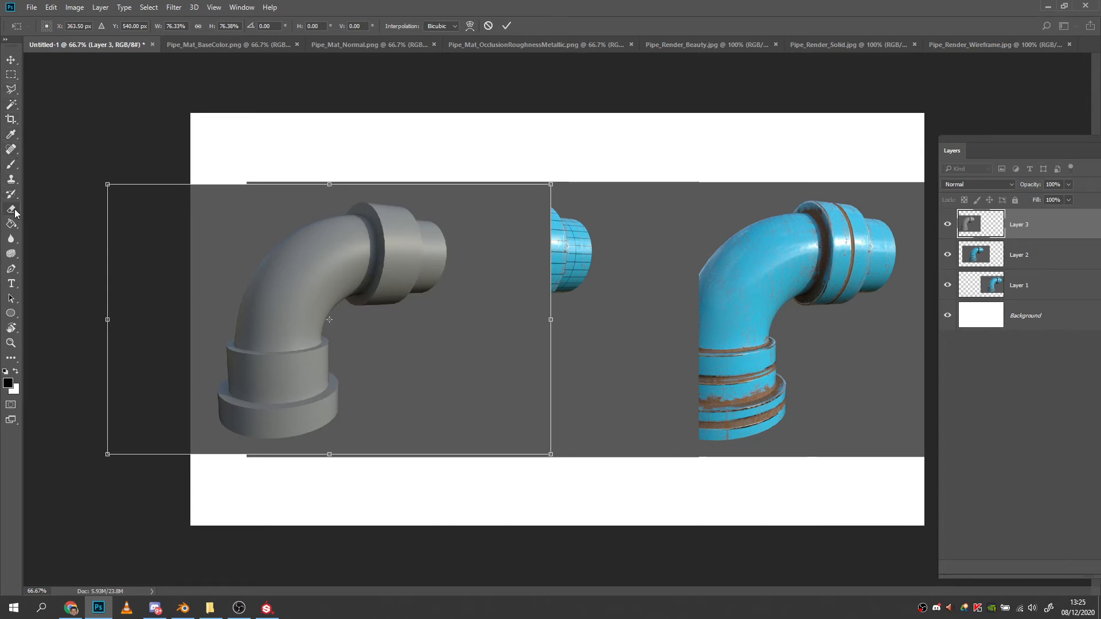
Convert the Background into the regular layer Layer 0 and fill it with the dark grey of the renders' backdrop.
left_click(15, 228)
left_click(507, 231)
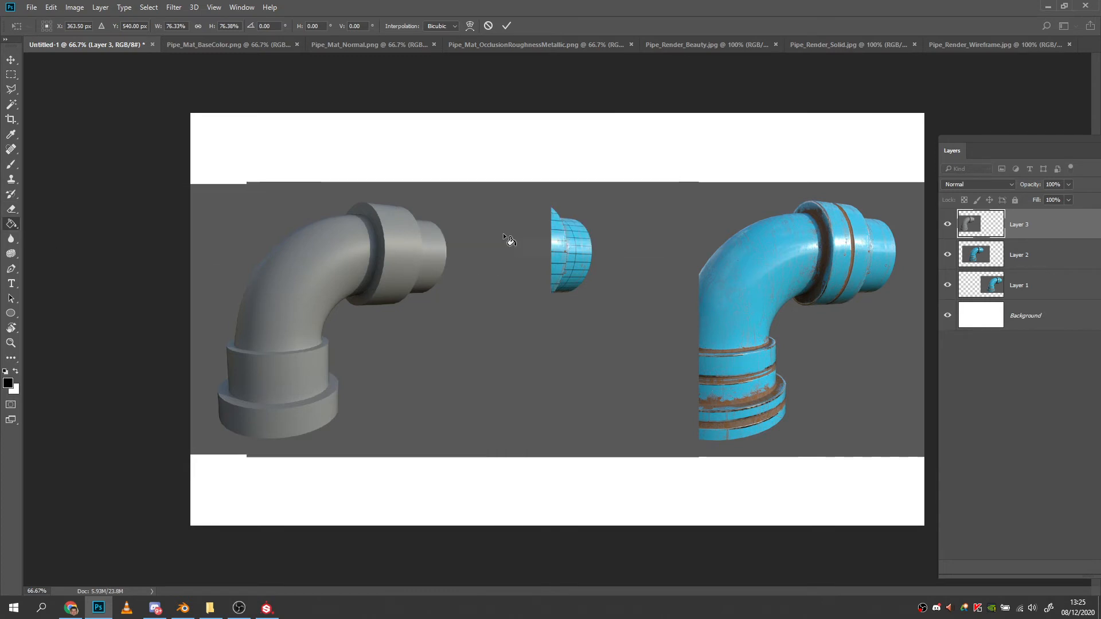
double_click(1031, 324)
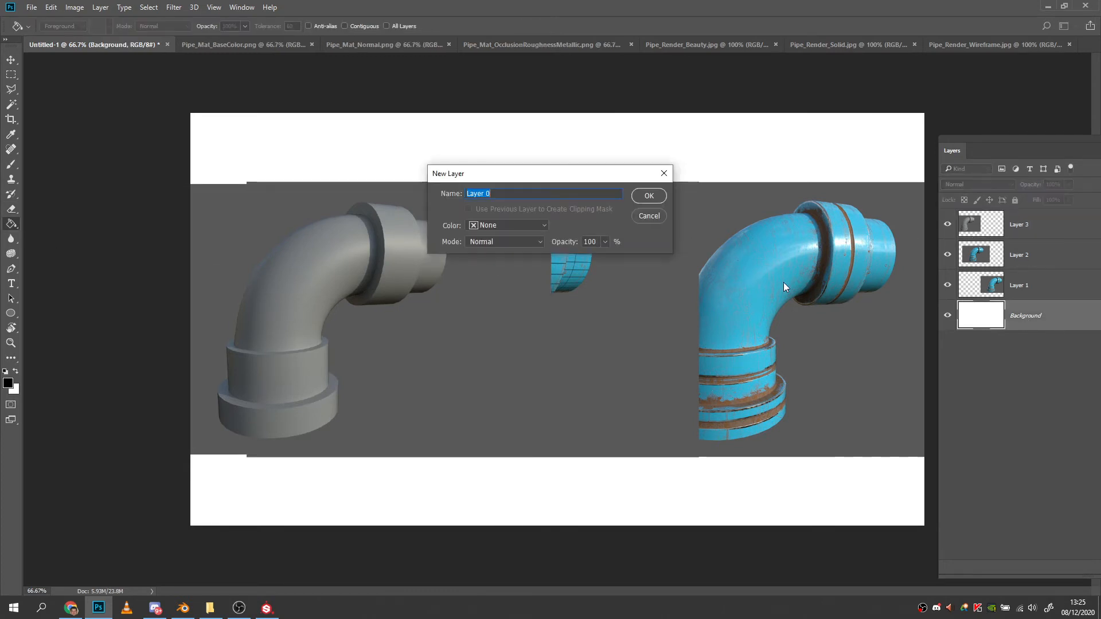
left_click(652, 196)
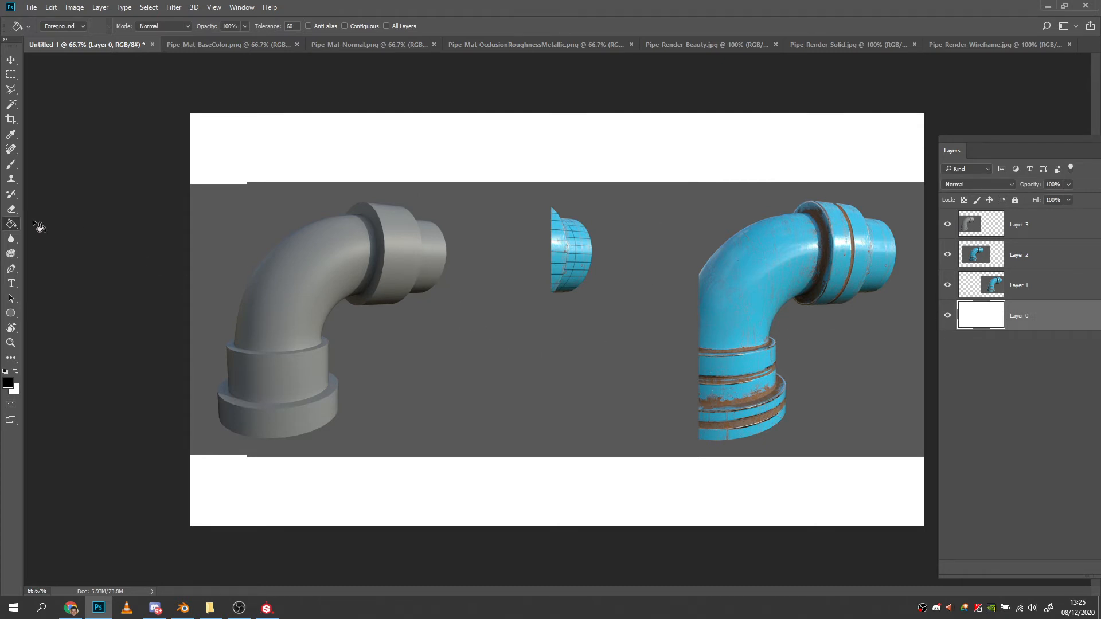
left_click(390, 421)
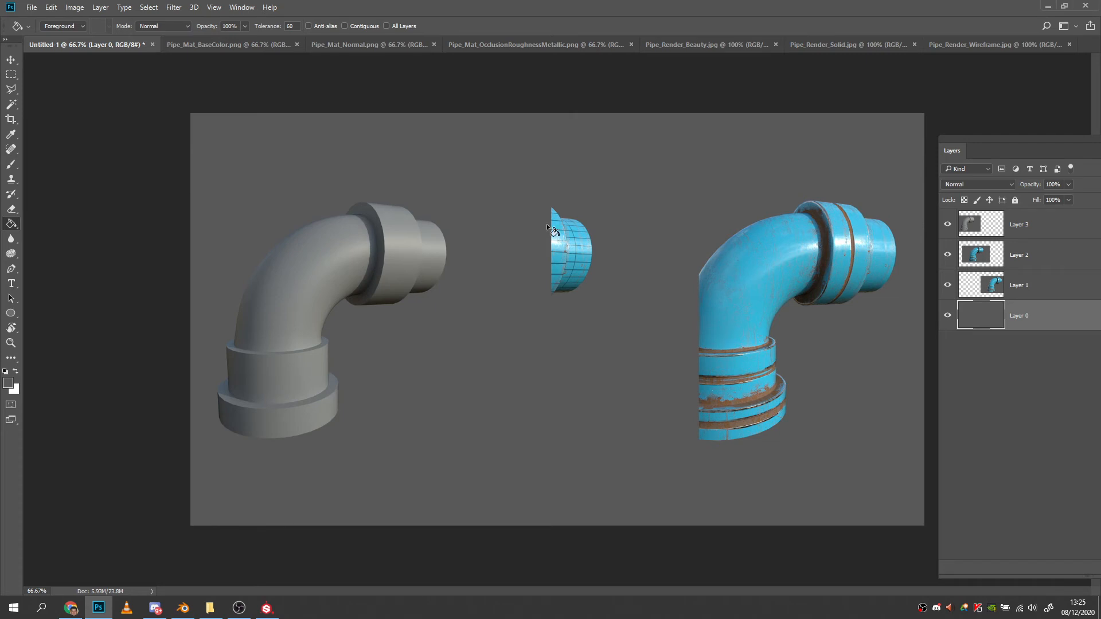
Select the grey backdrop around the solid pipe on Layer 3 with the Magic Wand, delete it and deselect.
left_click(978, 227)
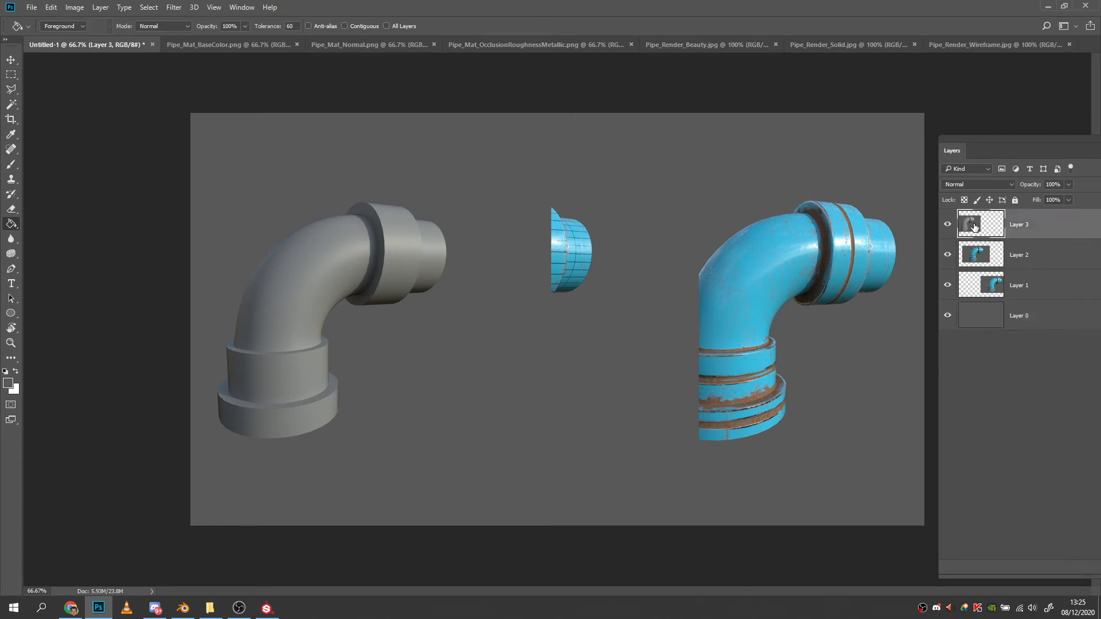
key("w")
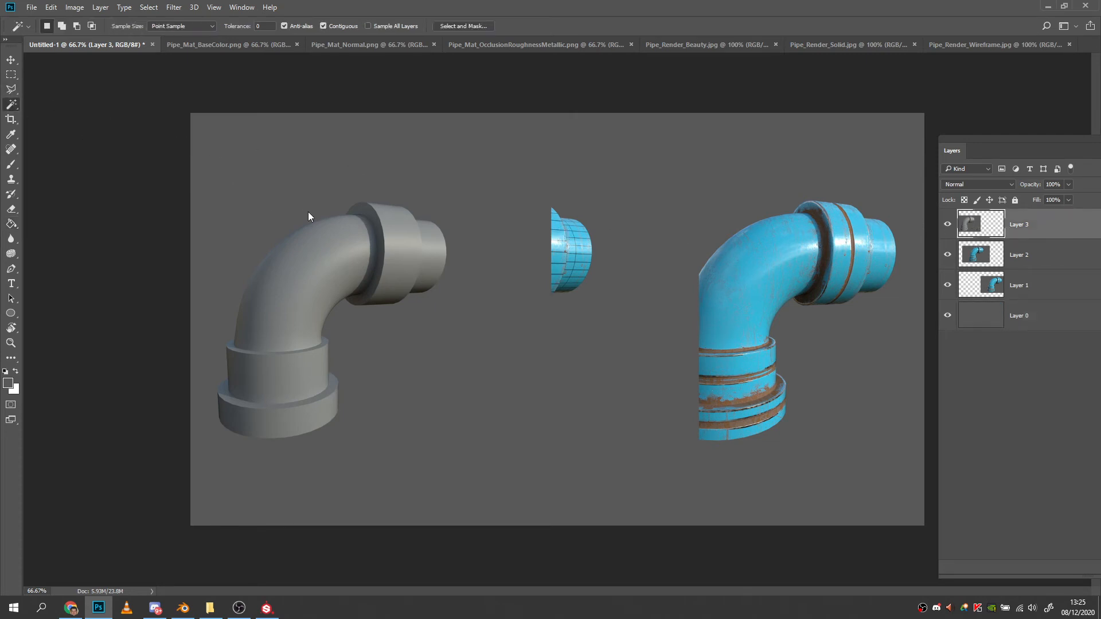
left_click(309, 216)
key("Delete")
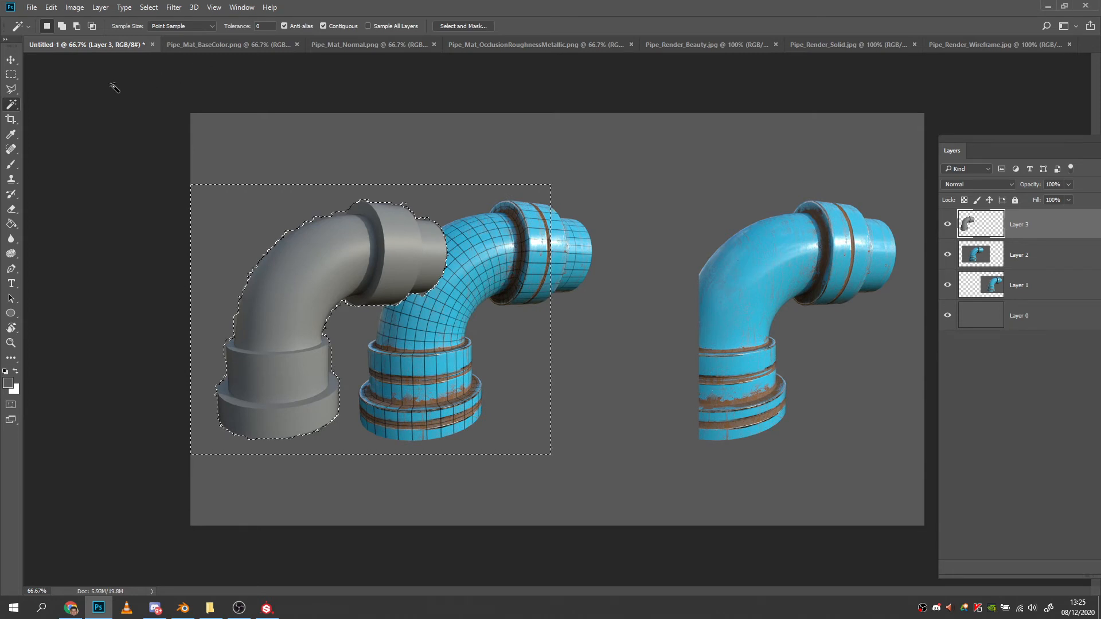
key("ctrl+d")
Move the wireframe render on Layer 2 to the right so its pipe stands clear of the solid pipe.
key("m")
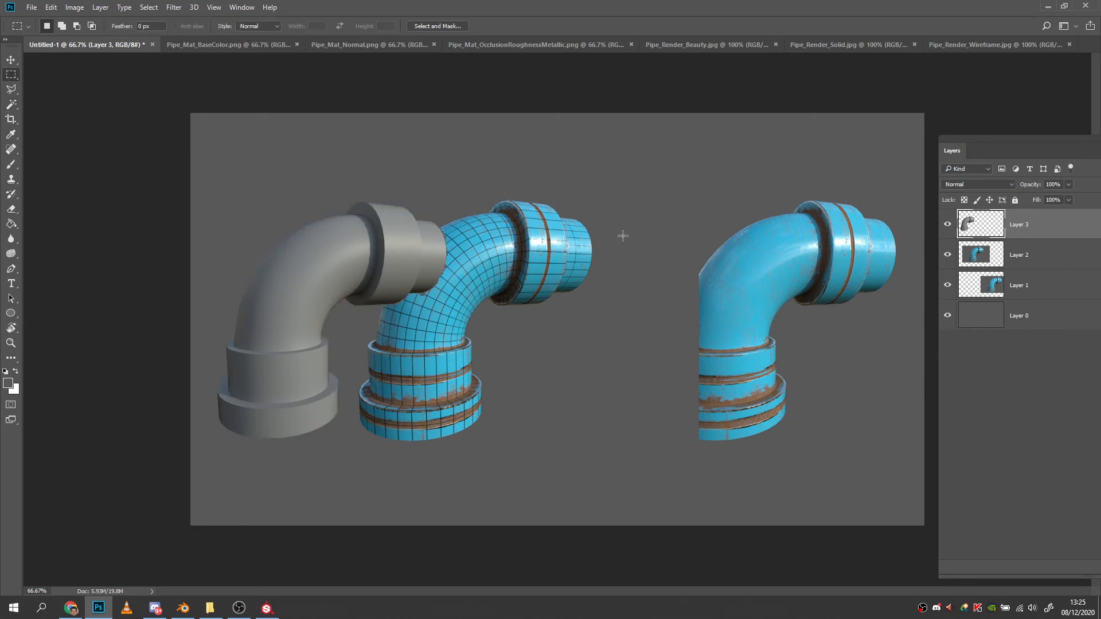
left_click(1033, 262)
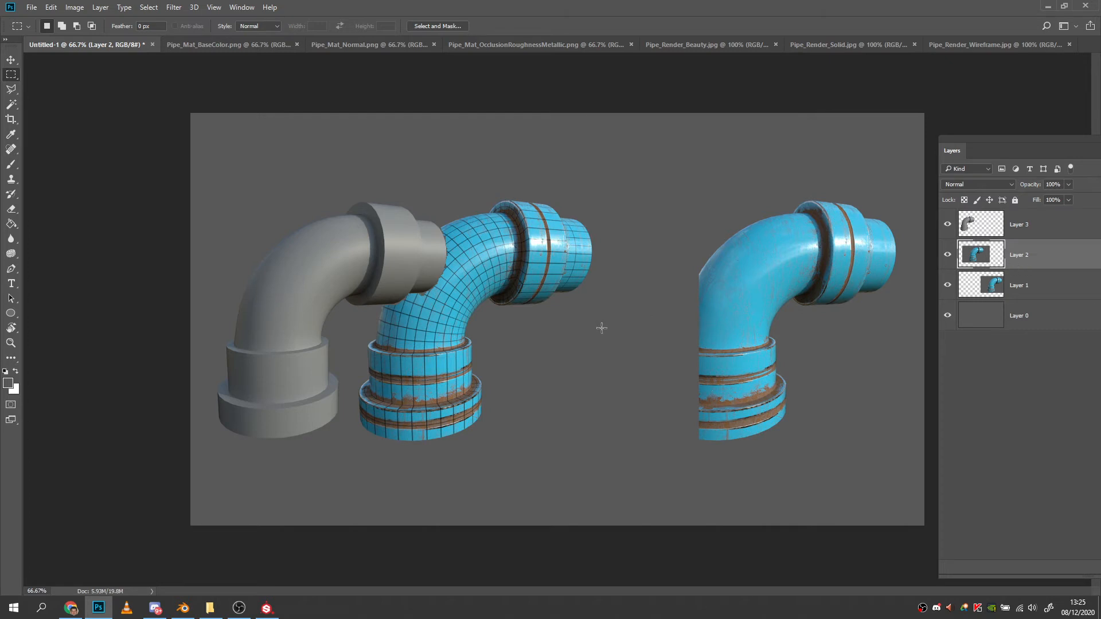
key("v")
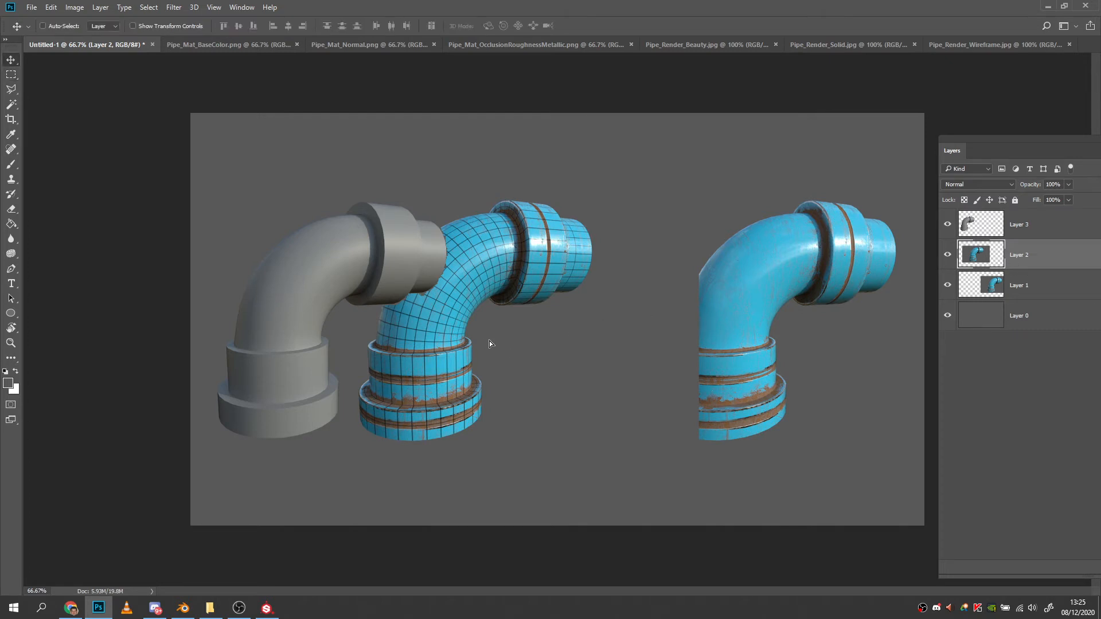
left_click_drag(489, 343, 544, 345)
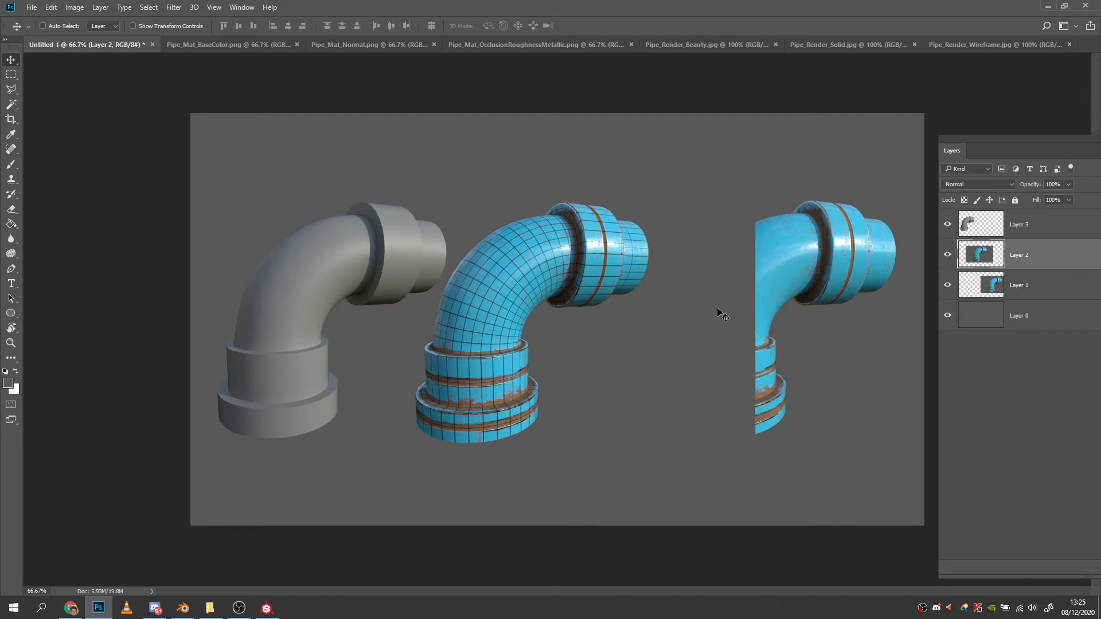
Delete Layer 2's grey backdrop using the Magic Wand at 3 by 3 Average, tolerance 5, and centre the wireframe pipe between the others.
left_click(12, 104)
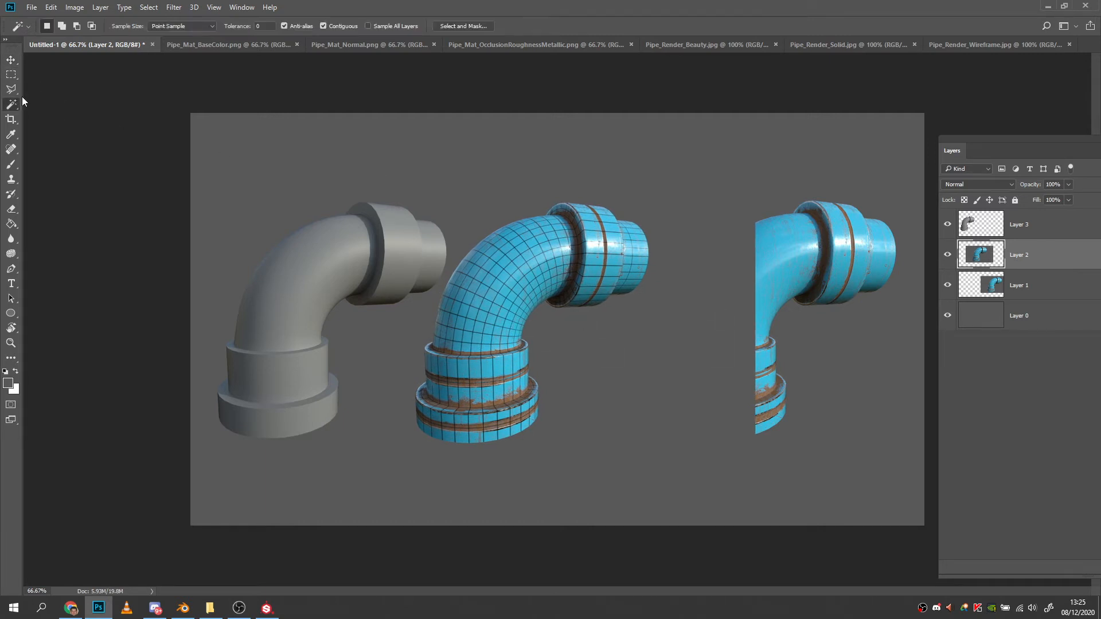
left_click(205, 26)
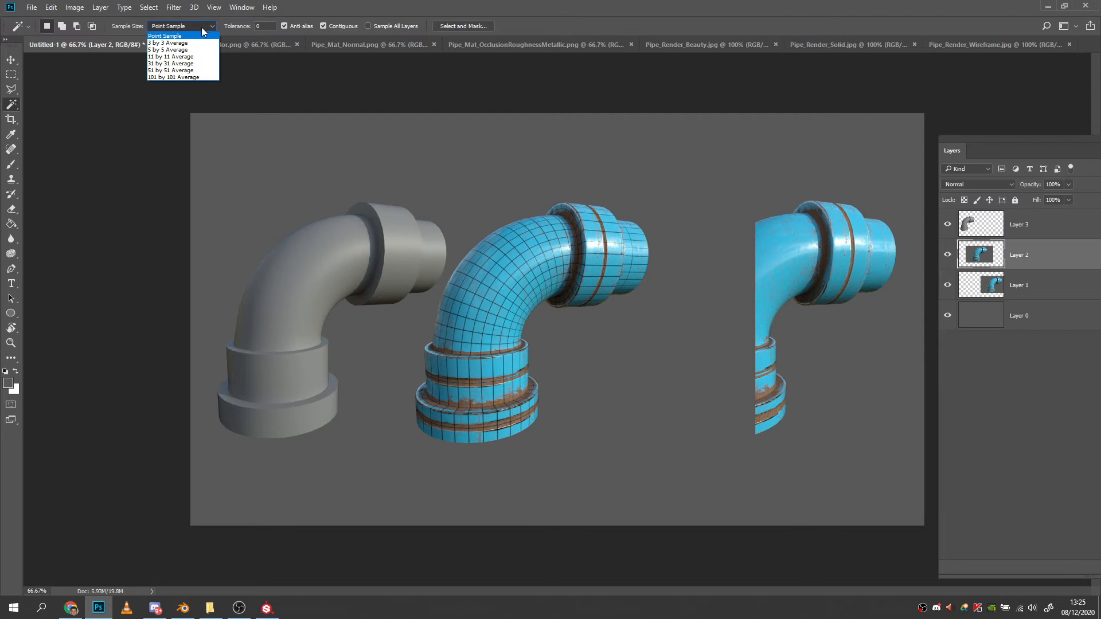
left_click(193, 43)
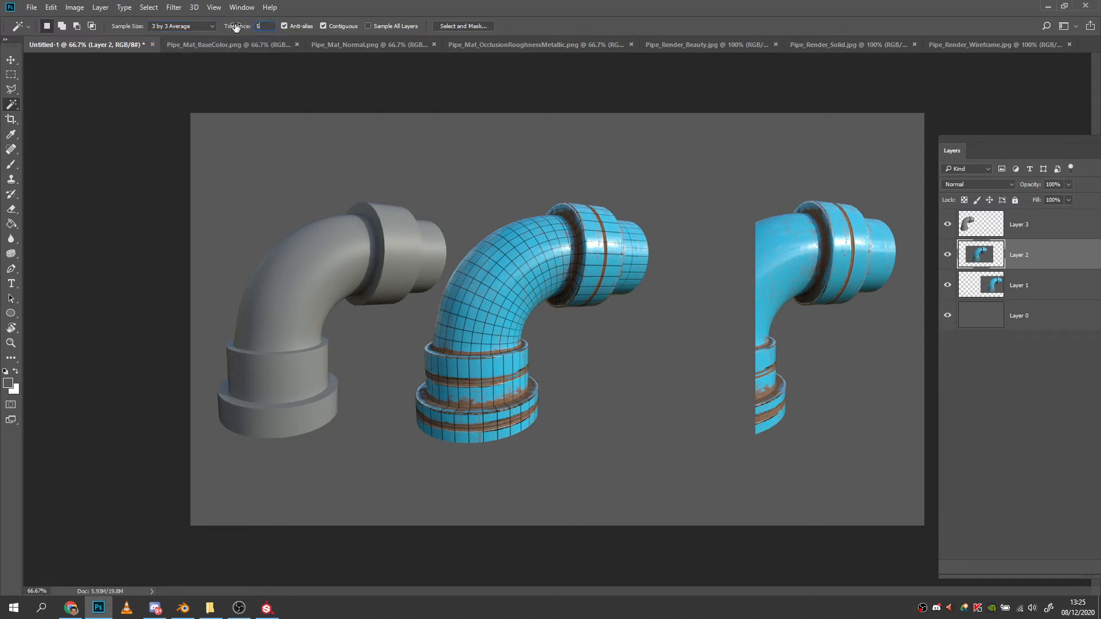
left_click(516, 209)
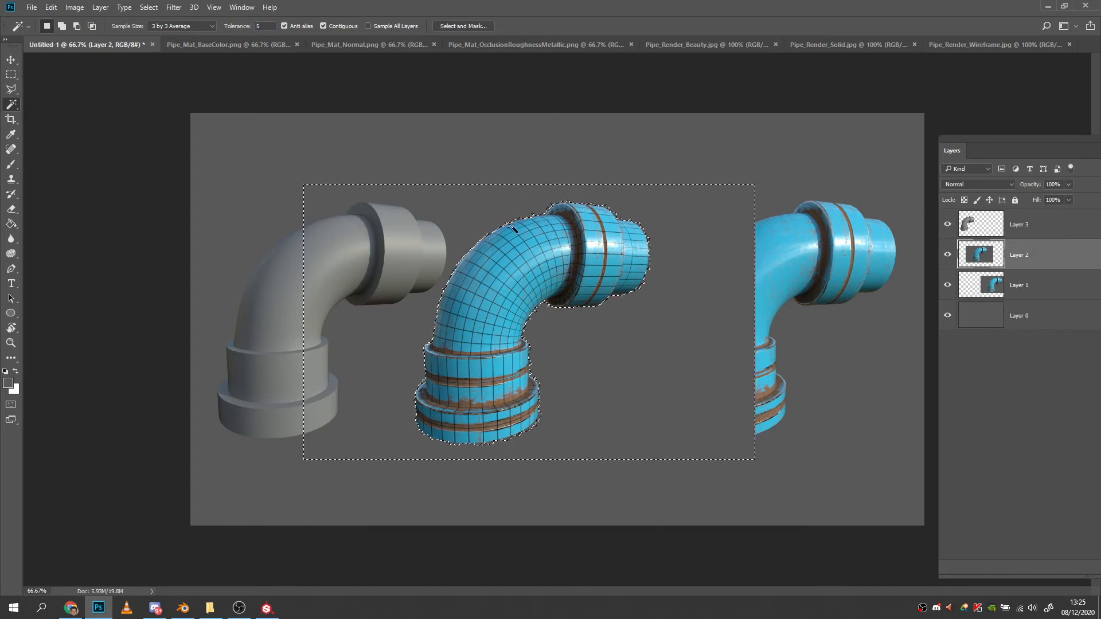
key("Delete")
left_click(15, 75)
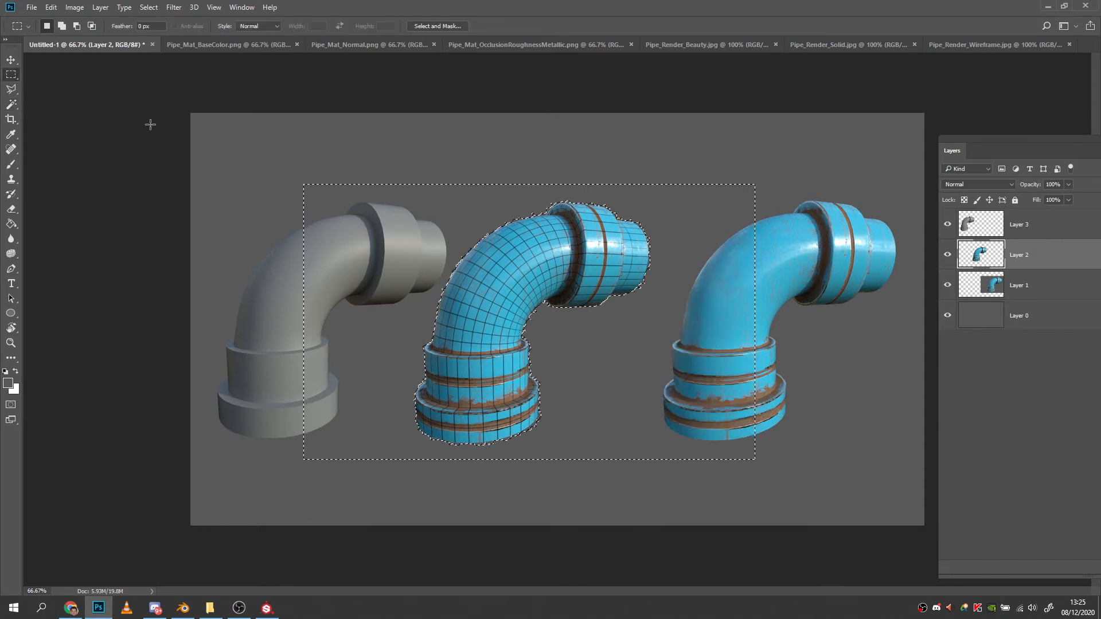
left_click(150, 124)
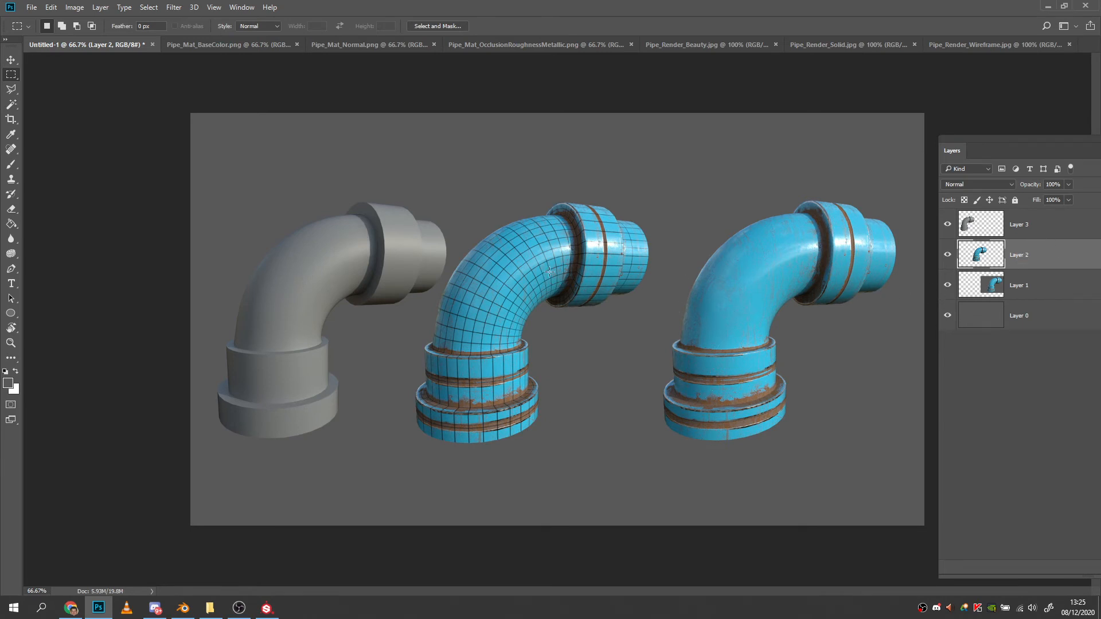
key("v")
left_click_drag(549, 271, 578, 273)
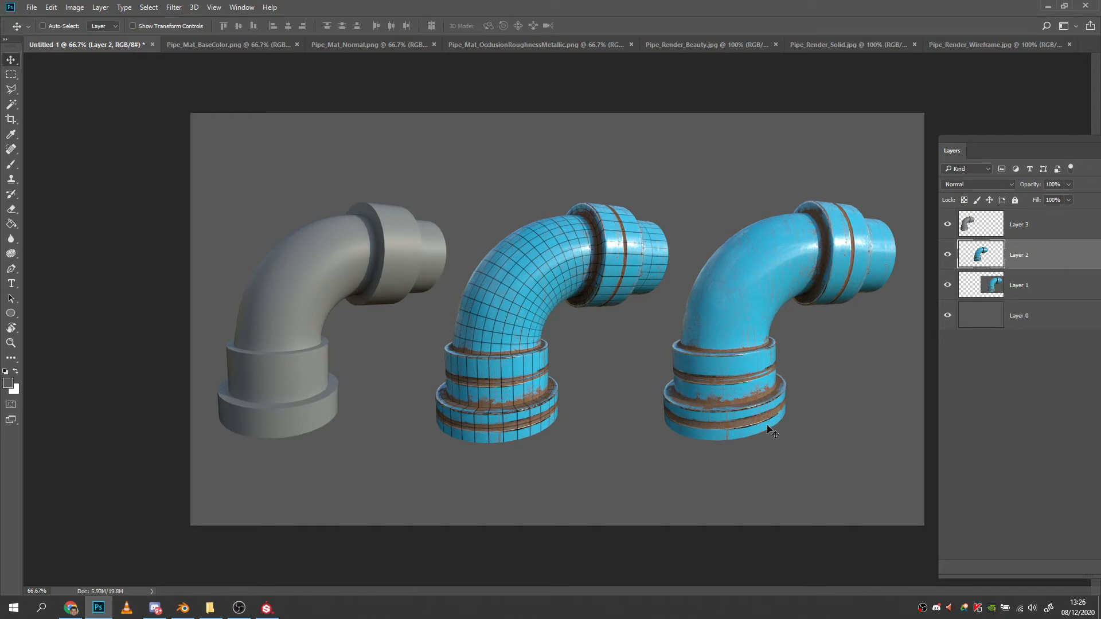
Nudge the three pipe layers, Layer 1 to Layer 3, up together to free space beneath them on the canvas.
left_click(1028, 231)
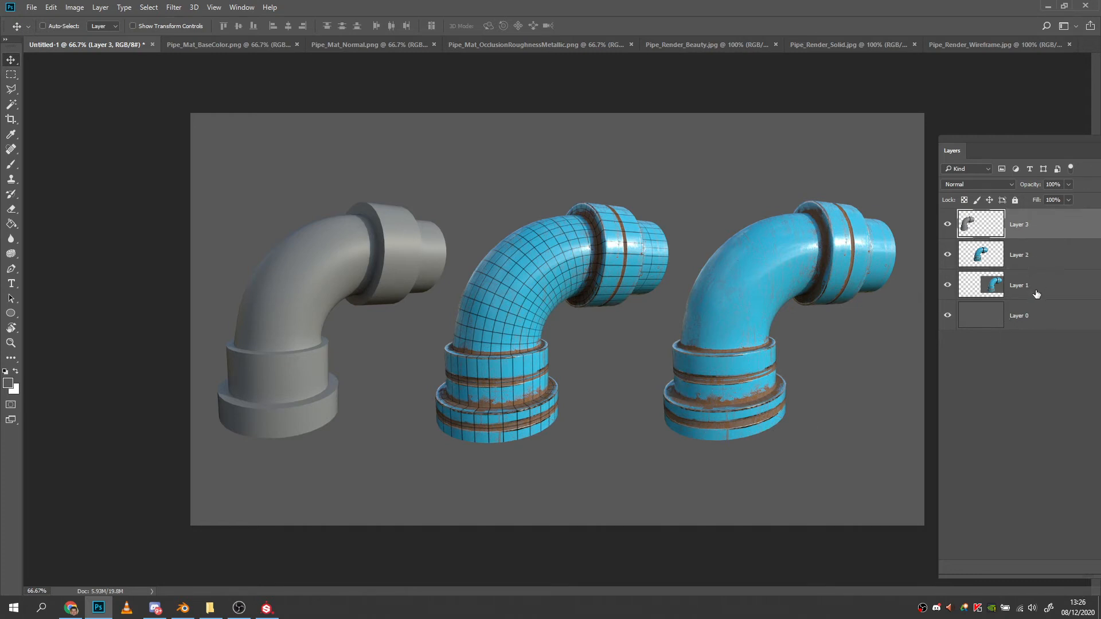
left_click(1028, 288, "shift")
key("Up")
key("Up")
key("Up")
key("Up")
key("Up")
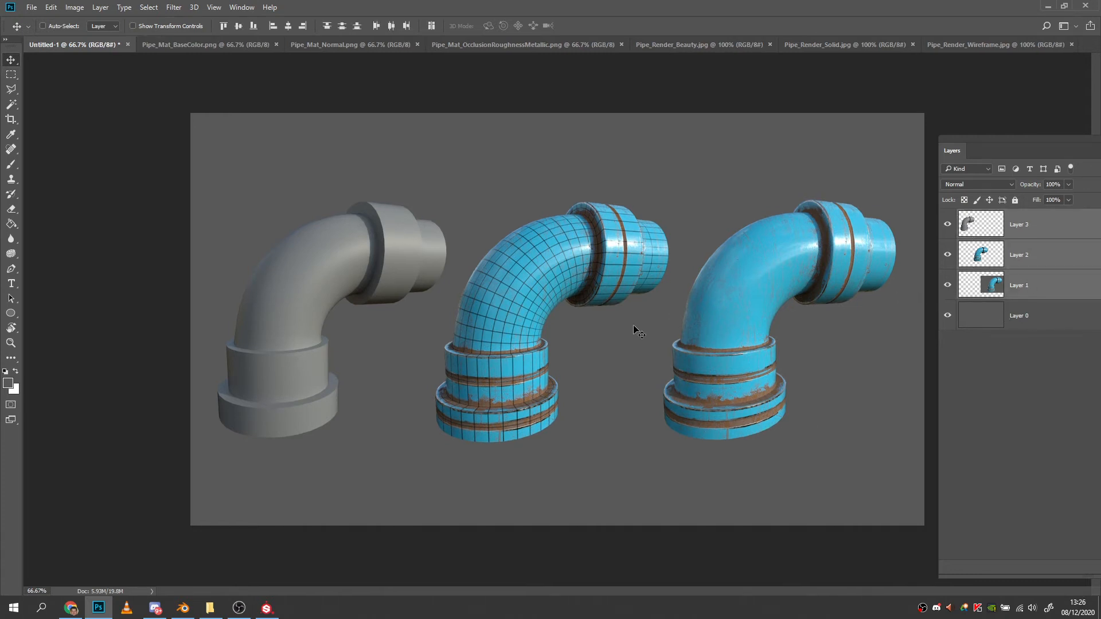
key("Up")
key("Up")
key("Up")
key("Up")
key("Up")
key("Up")
key("Up")
key("Up")
key("Up")
key("Up")
key("Up")
key("Up")
key("Up")
key("Up")
key("Up")
key("Up")
key("Up")
key("Up")
key("Up")
key("Up")
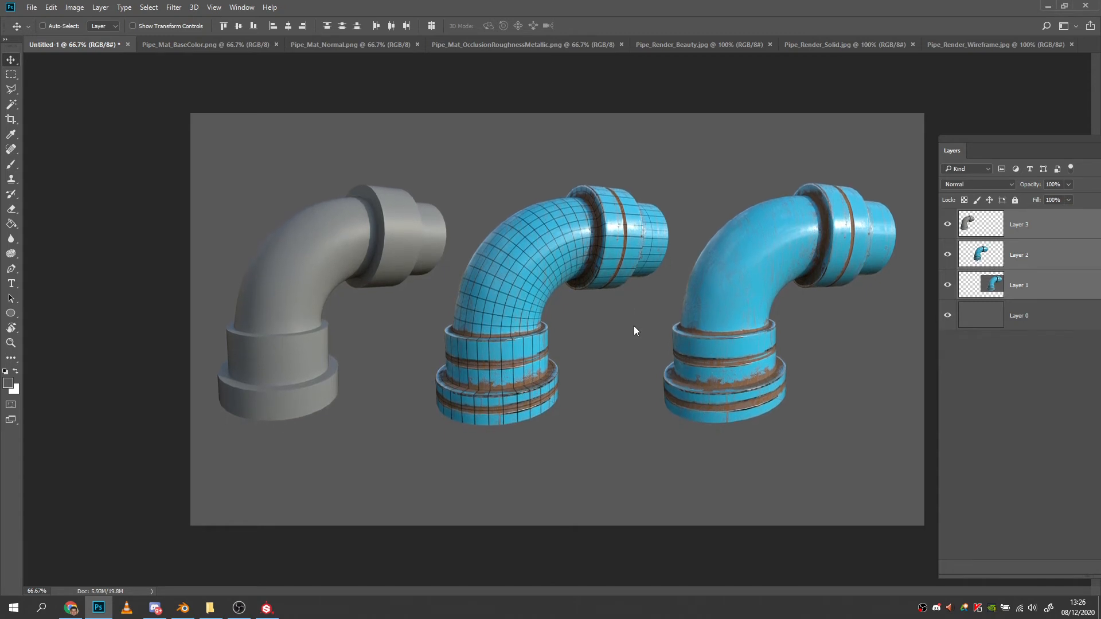
key("Up")
key("Up")
key("Up")
key("Up")
key("Up")
key("Up")
key("Up")
key("Up")
key("Up")
key("Up")
key("Up")
key("Up")
key("Up")
key("Up")
key("Up")
key("Up")
key("Up")
key("Up")
key("Up")
key("Up")
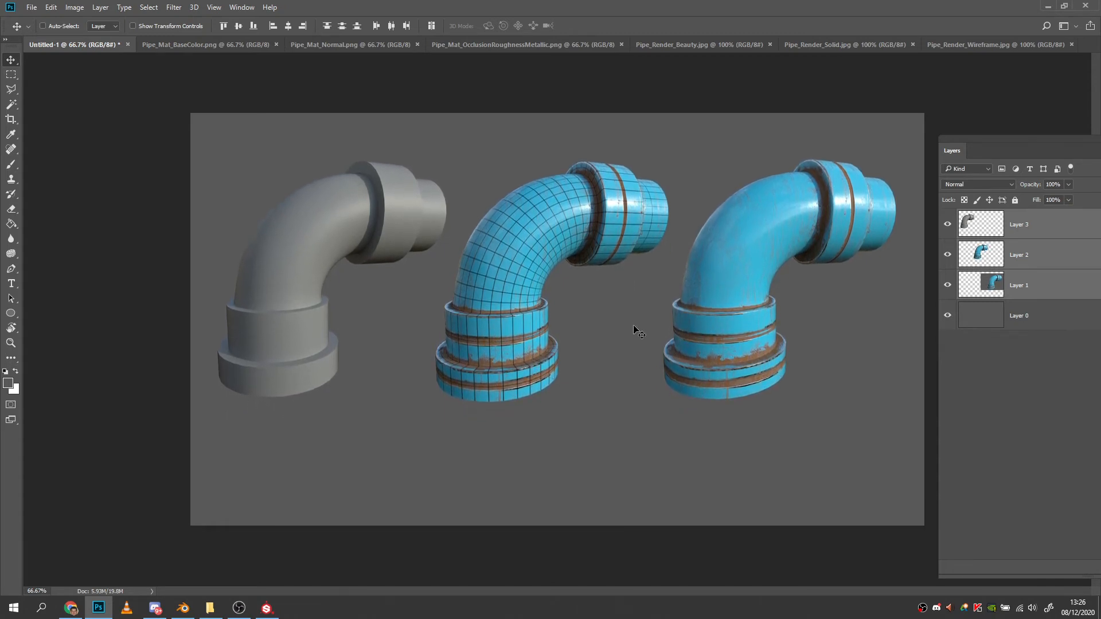
key("Down")
key("Down")
key("Down")
key("Down")
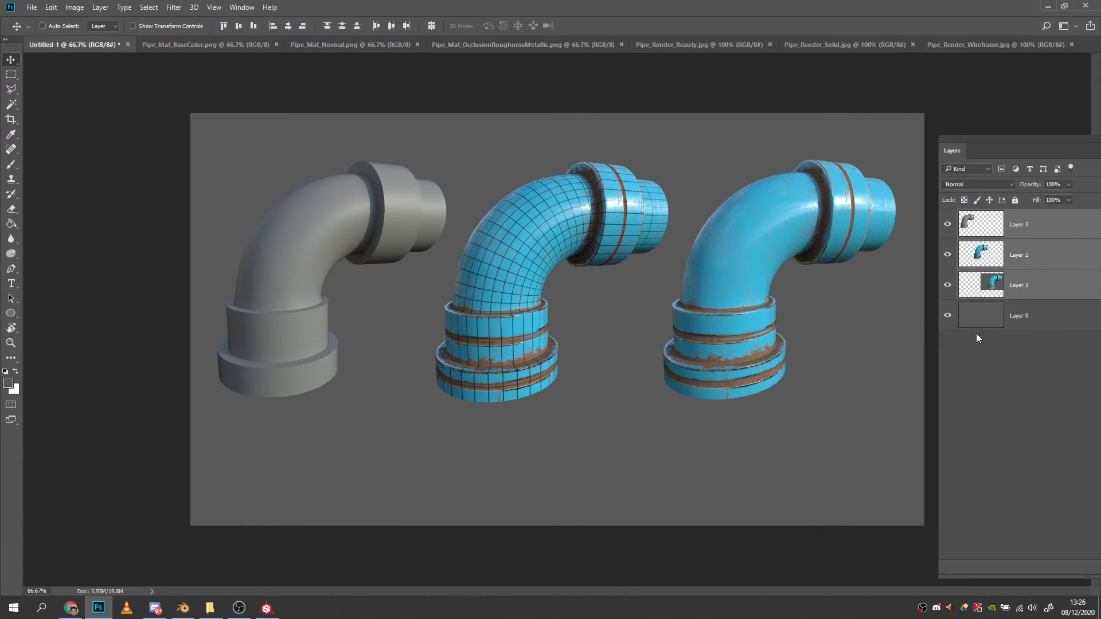
Copy the Pipe_Mat_BaseColor.png texture into Untitled-1 and scale it to 40% in width and height beneath the solid pipe.
left_click(201, 45)
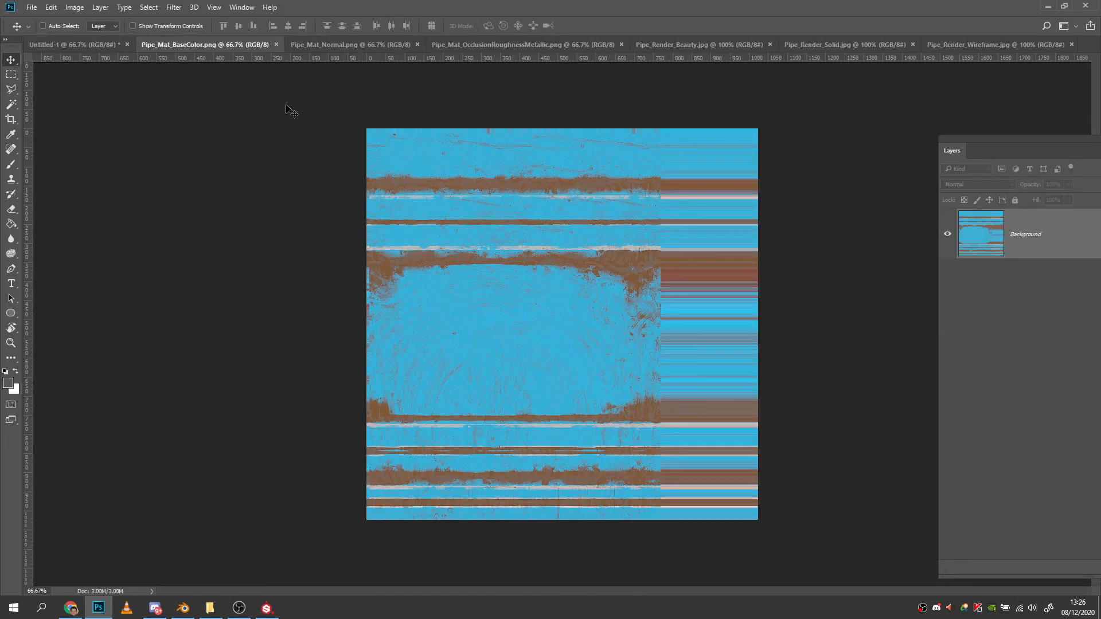
left_click_drag(484, 219, 373, 333)
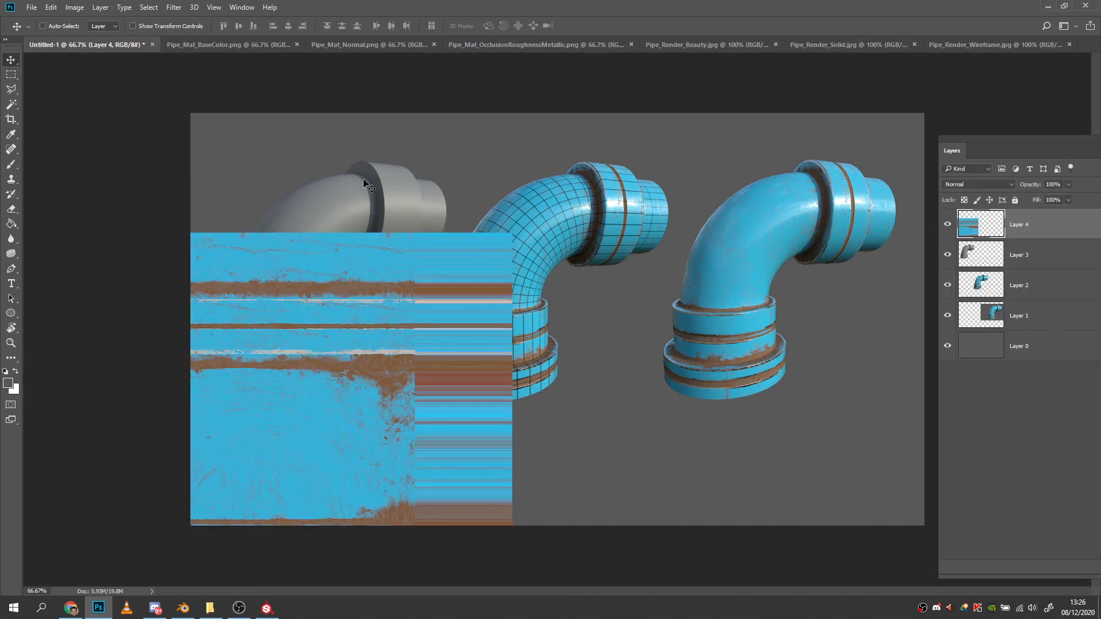
key("ctrl+t")
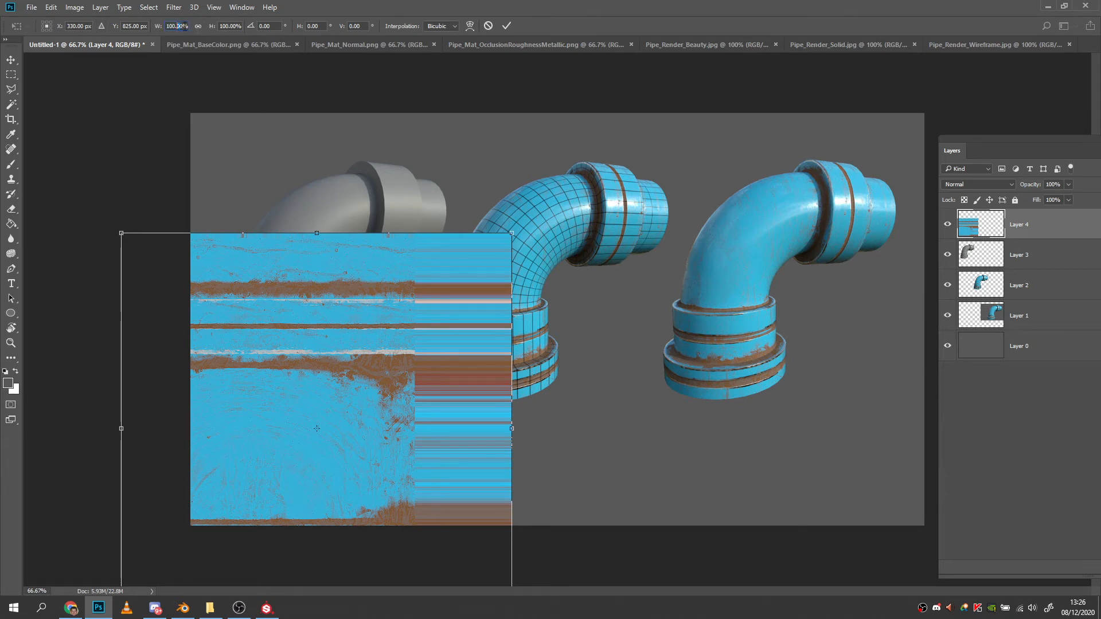
type("40")
key("Return")
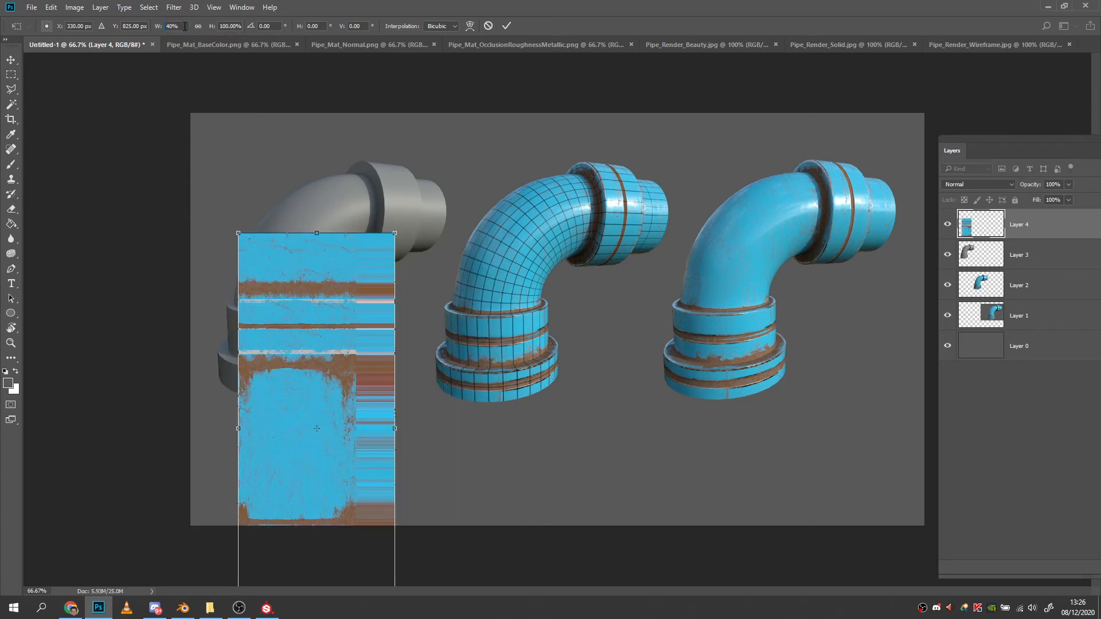
left_click(230, 25)
type("40")
key("Return")
left_click(16, 60)
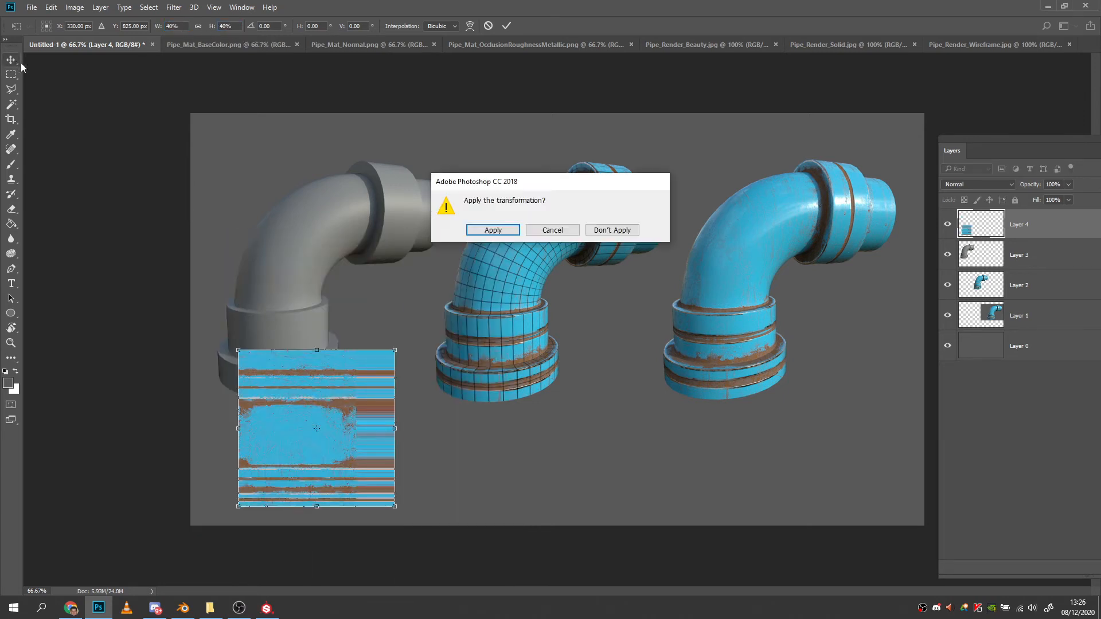
left_click(493, 230)
Copy the Pipe_Mat_Normal.png texture into Untitled-1 as a new layer and enable Auto-Select for the Move tool.
left_click(322, 45)
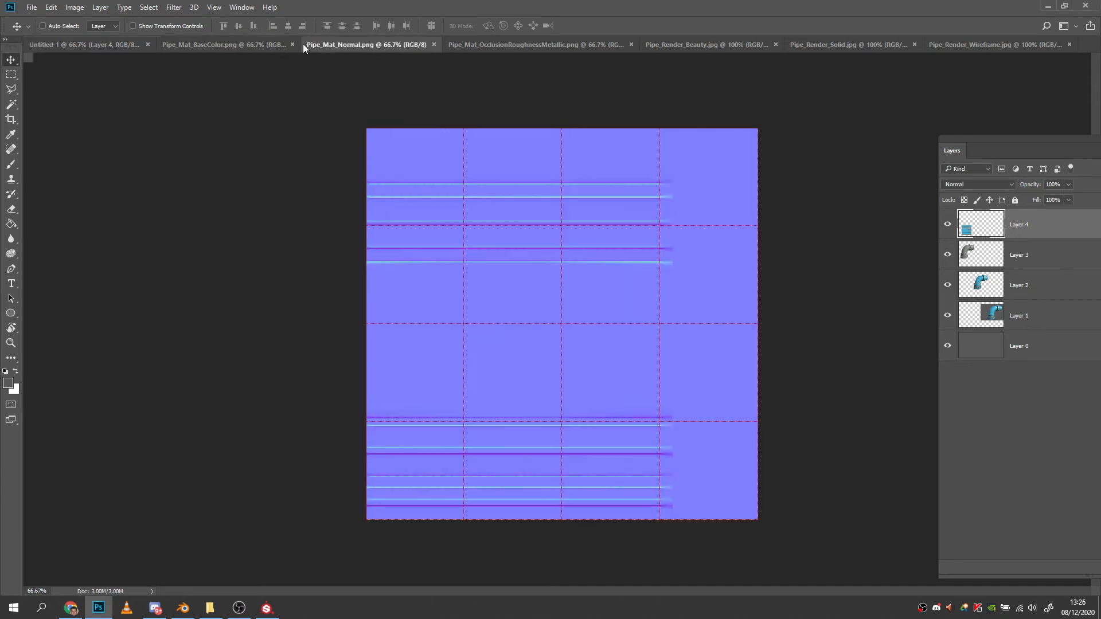
left_click_drag(409, 177, 246, 187)
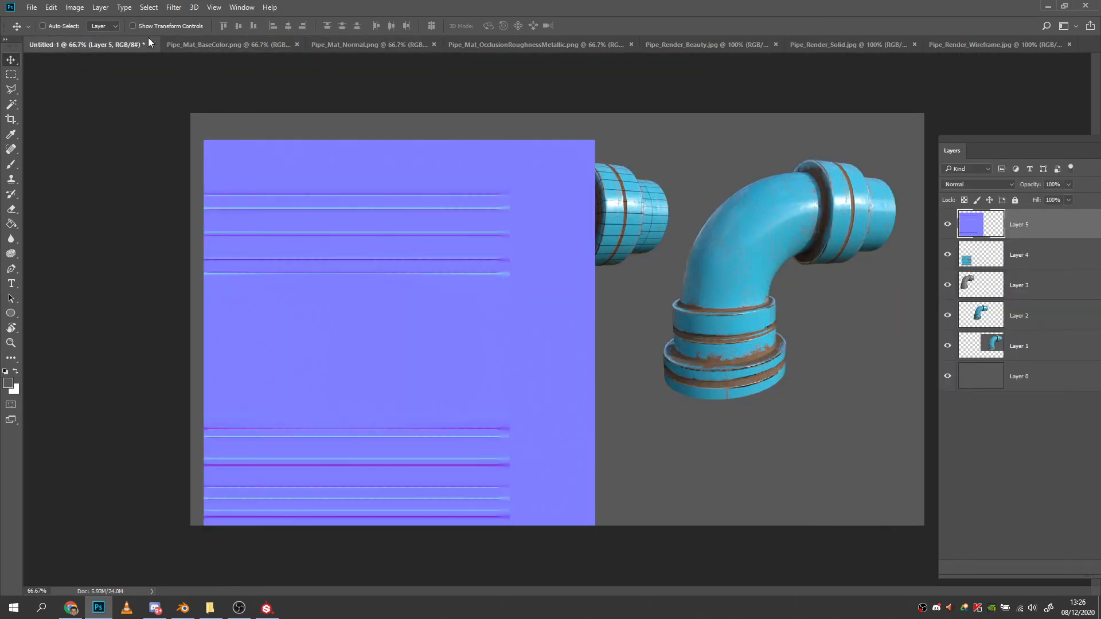
left_click(43, 25)
key("ctrl+t")
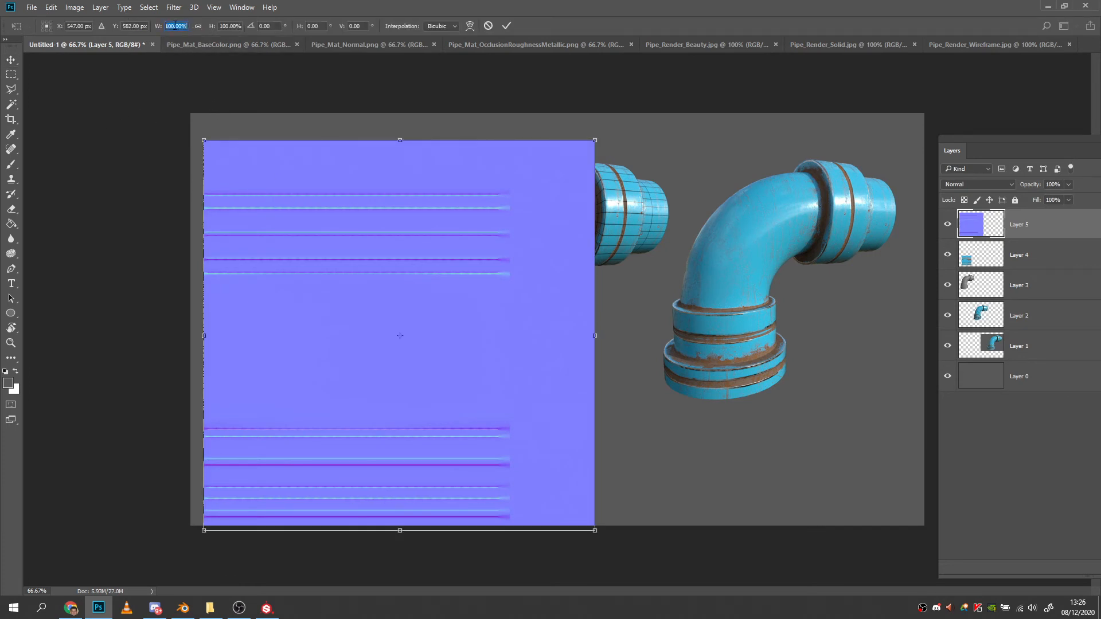
type("40")
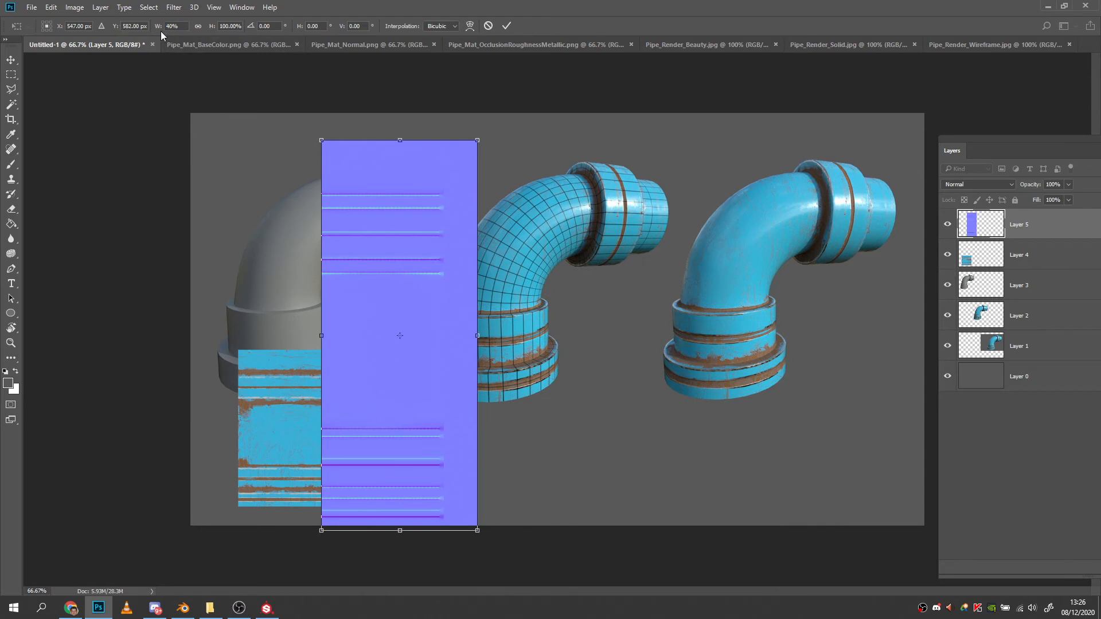
type("40")
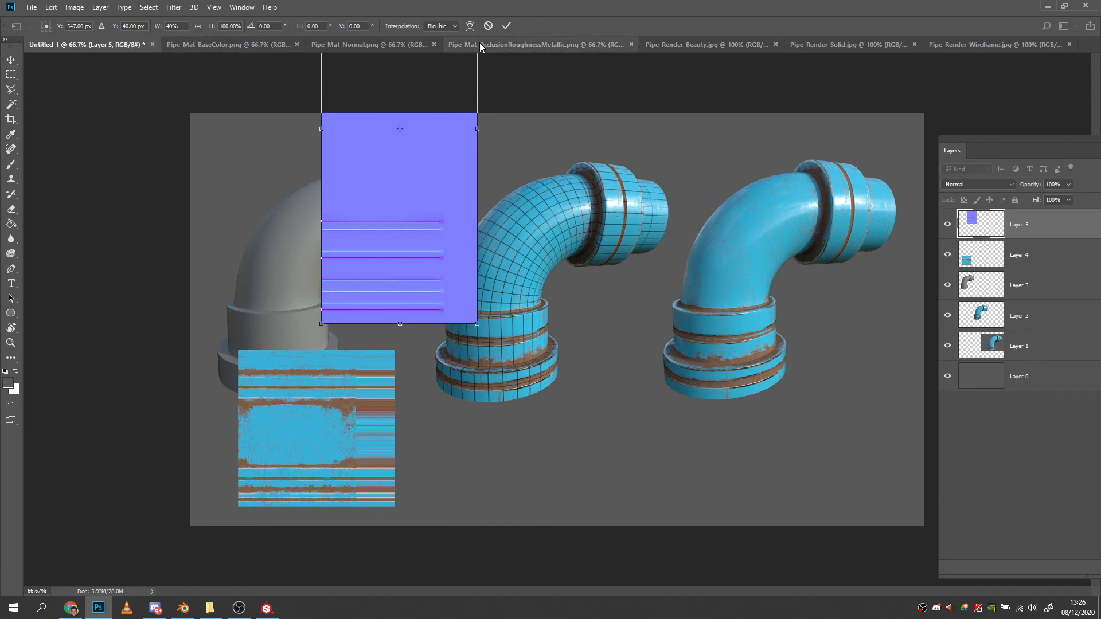
left_click(488, 26)
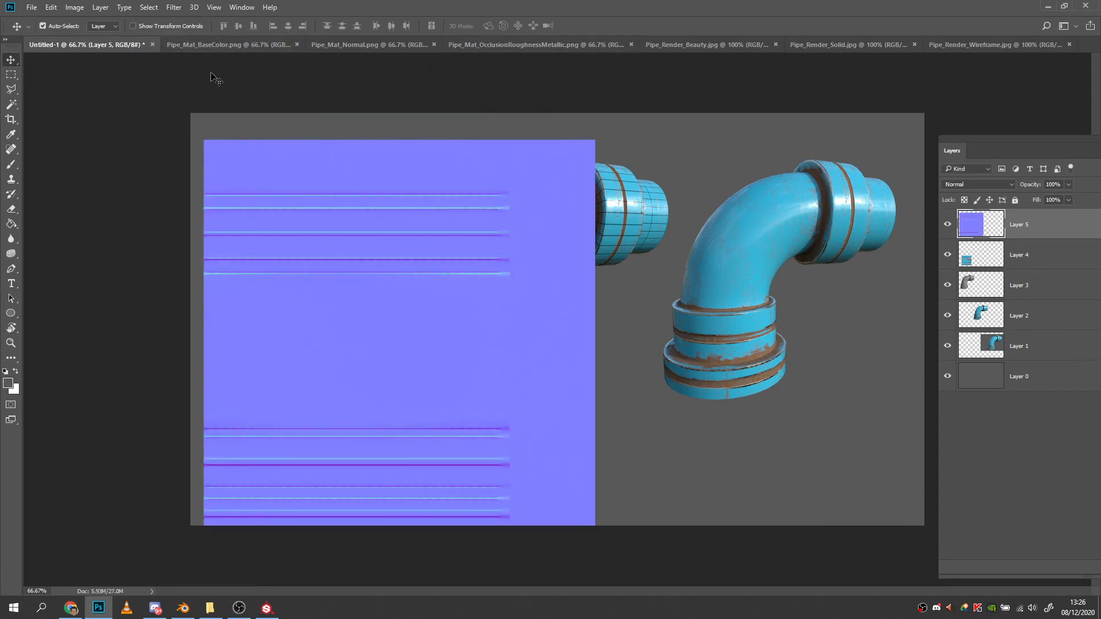
Scale the normal map on Layer 5 to 40% in both height and width and apply the transformation.
key("ctrl+t")
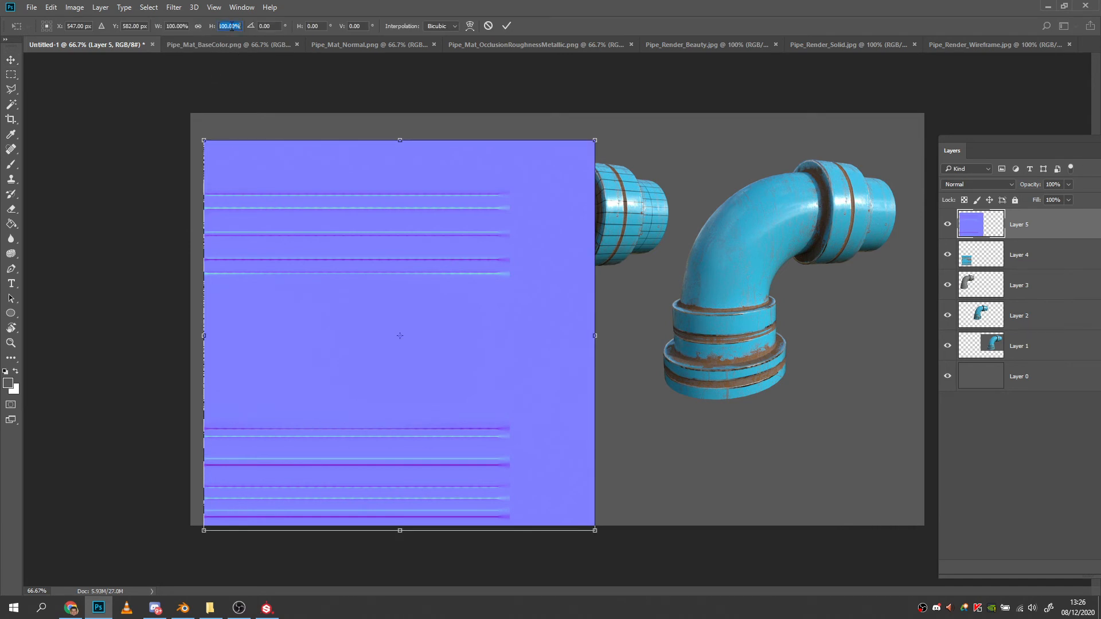
type("40")
key("Return")
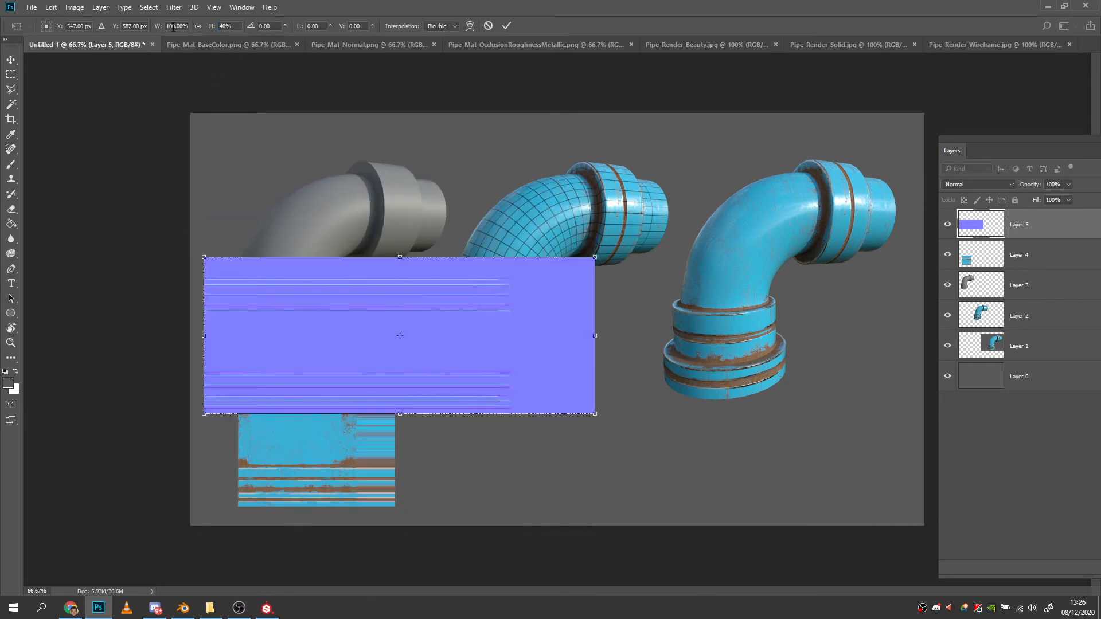
left_click(175, 26)
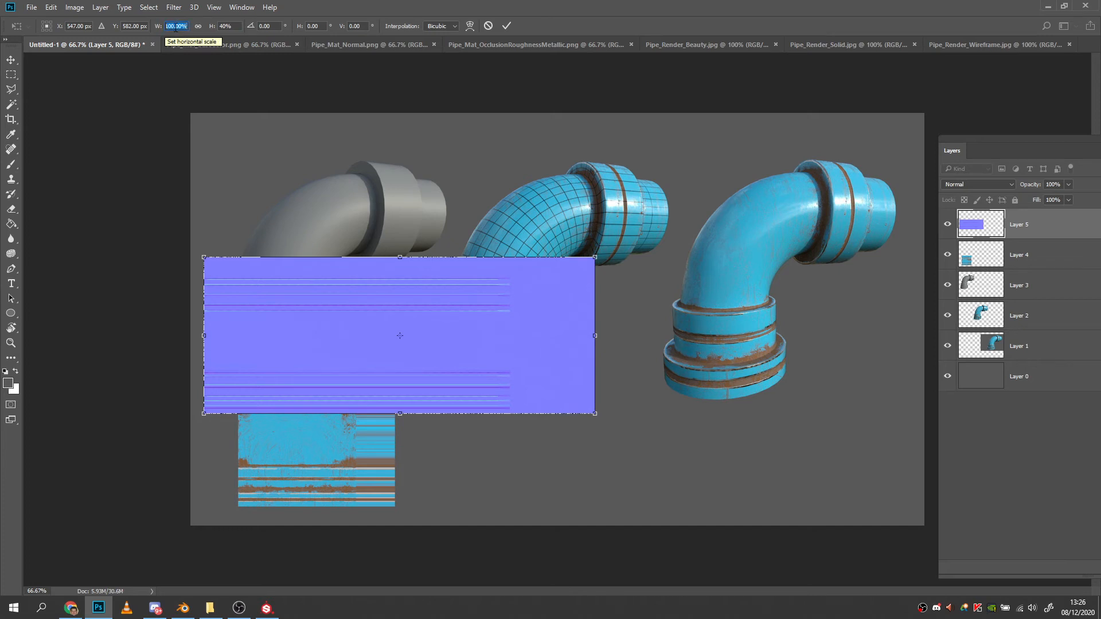
type("40")
left_click(12, 60)
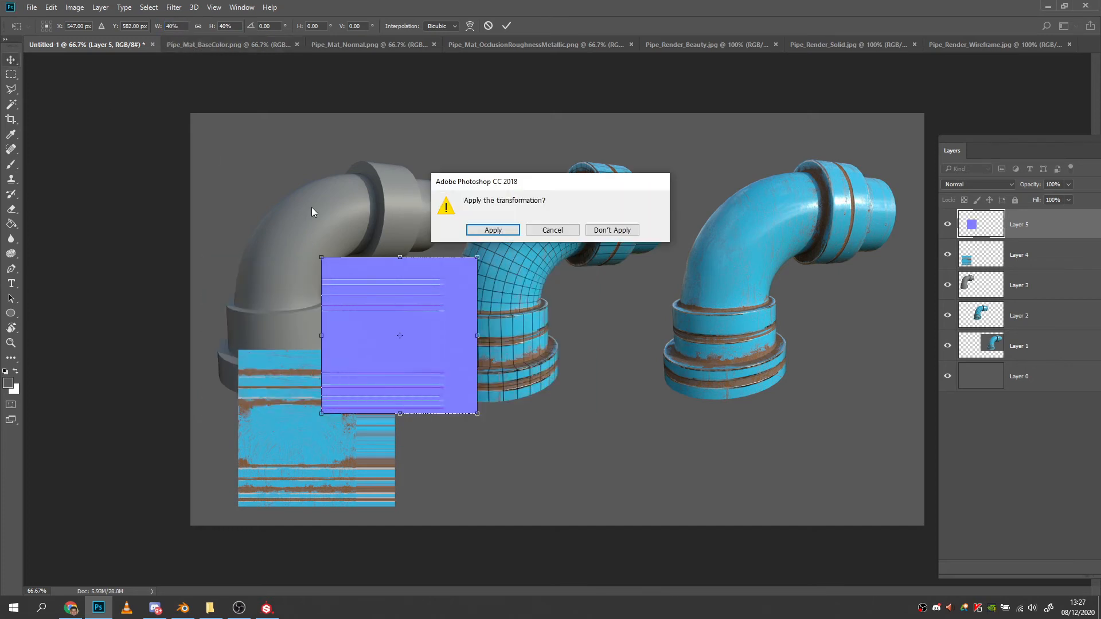
left_click(515, 232)
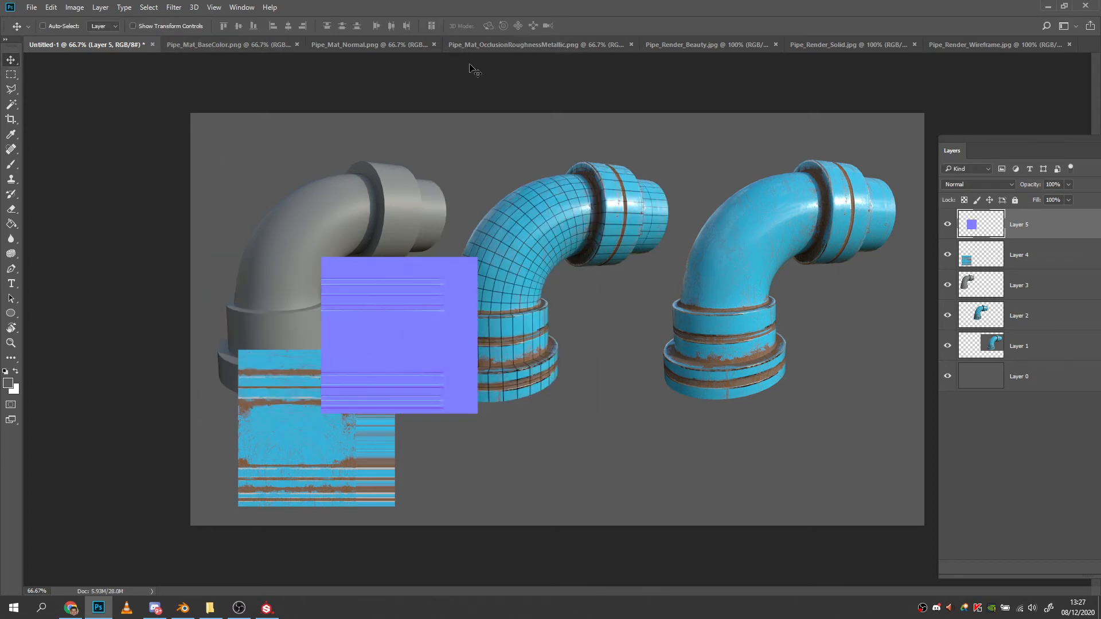
Convert the Background of Pipe_Mat_OcclusionRoughnessMetallic.png into the regular layer Layer 0, with the layer list moved fully into view.
left_click(511, 44)
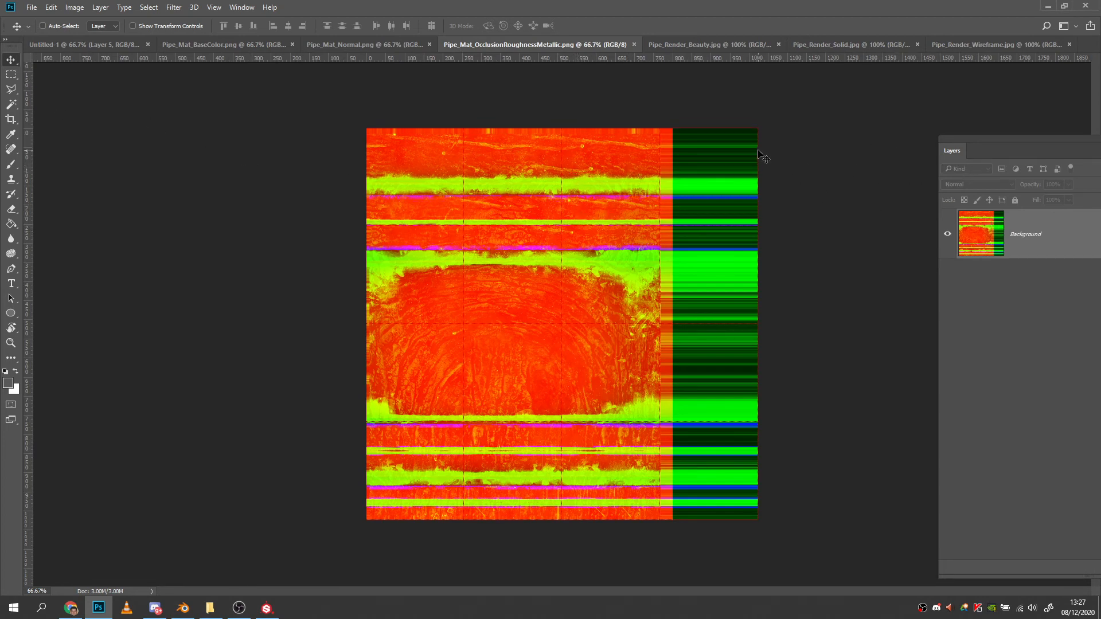
left_click_drag(1034, 150, 887, 127)
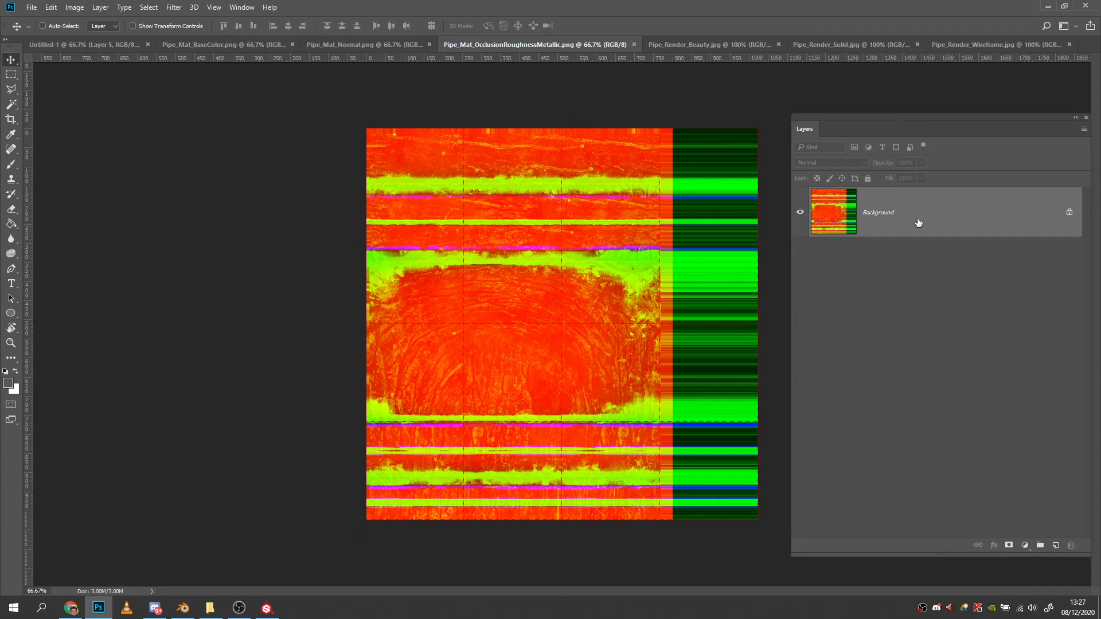
double_click(917, 222)
left_click(649, 197)
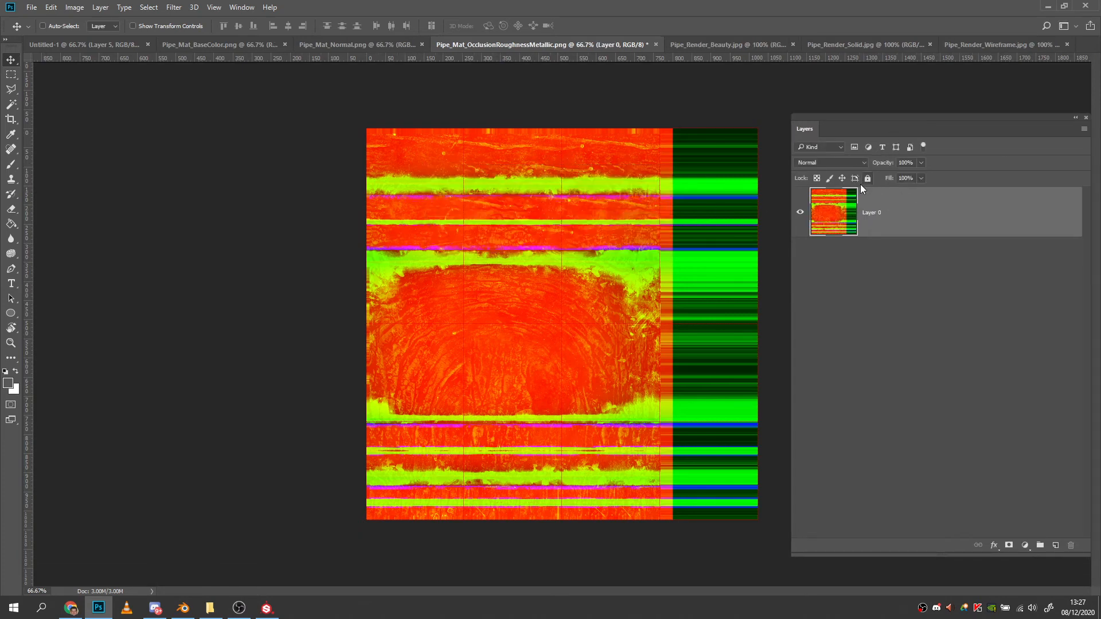
left_click(235, 8)
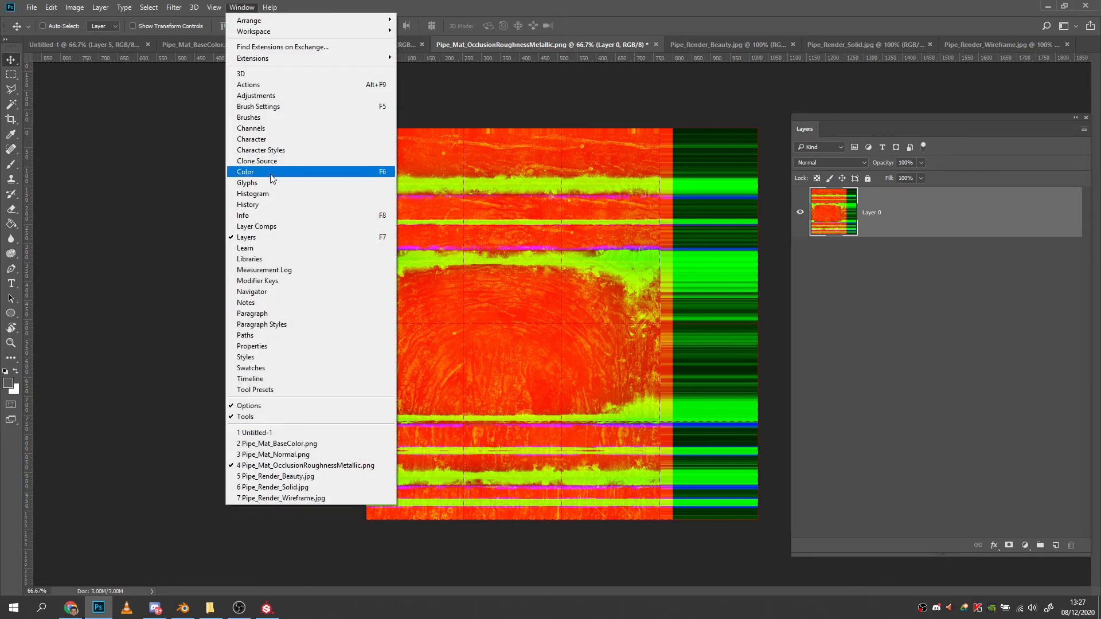
left_click(276, 129)
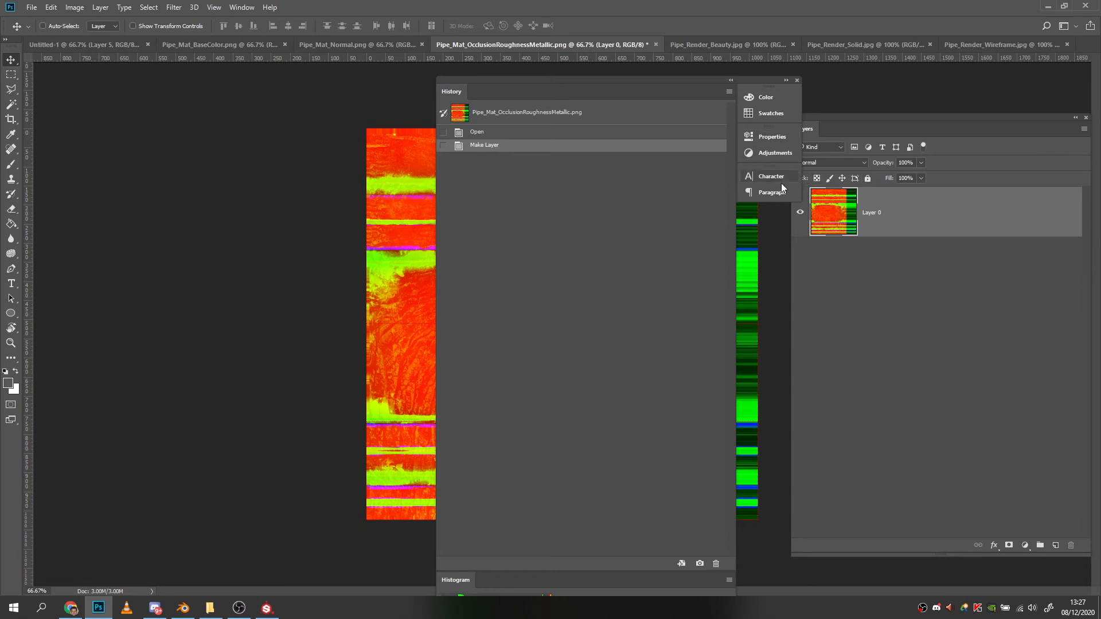
left_click_drag(677, 81, 660, 116)
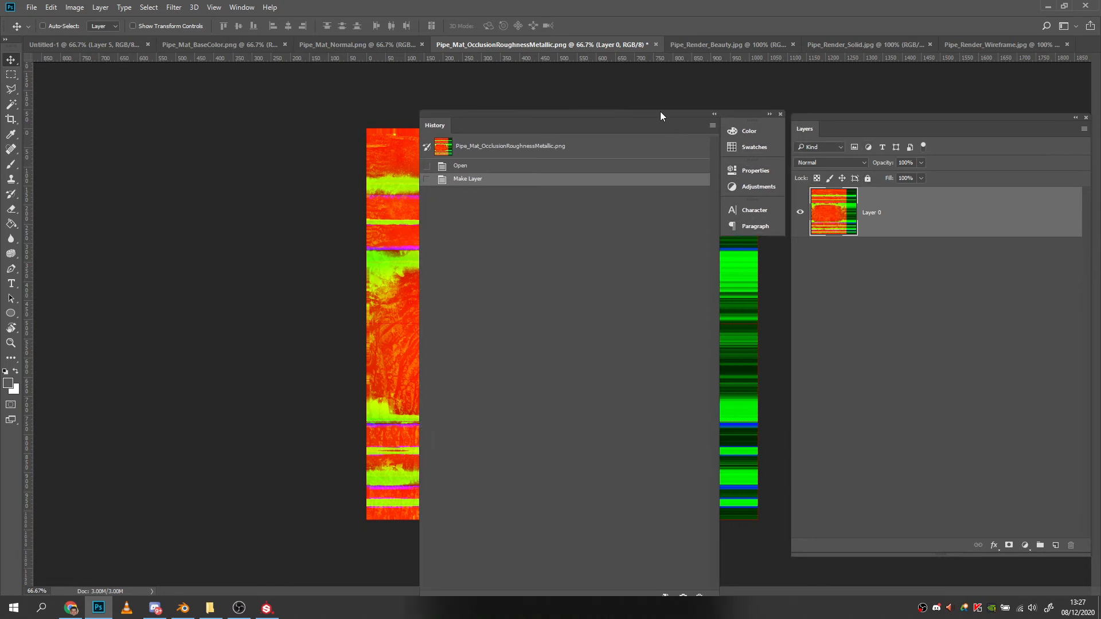
left_click(781, 114)
left_click(241, 7)
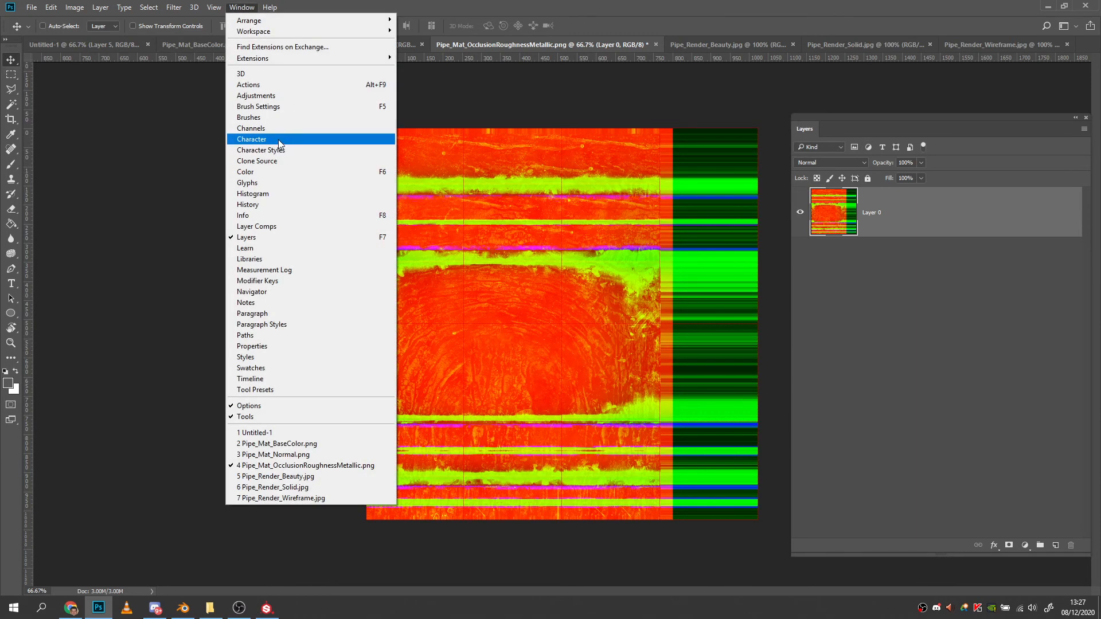
left_click(275, 204)
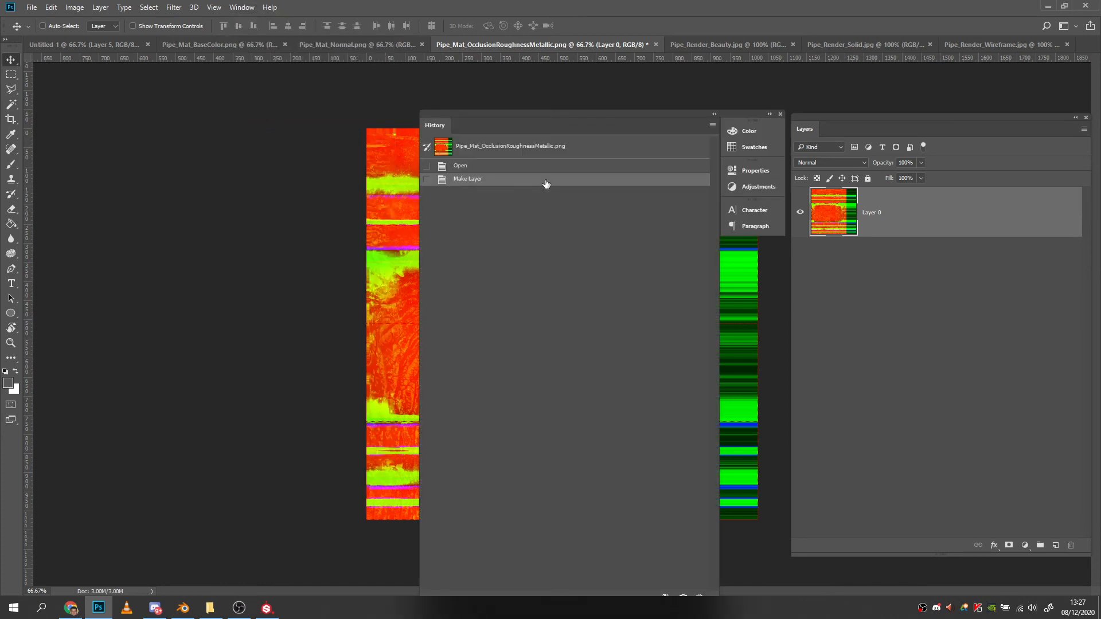
left_click_drag(505, 128, 158, 117)
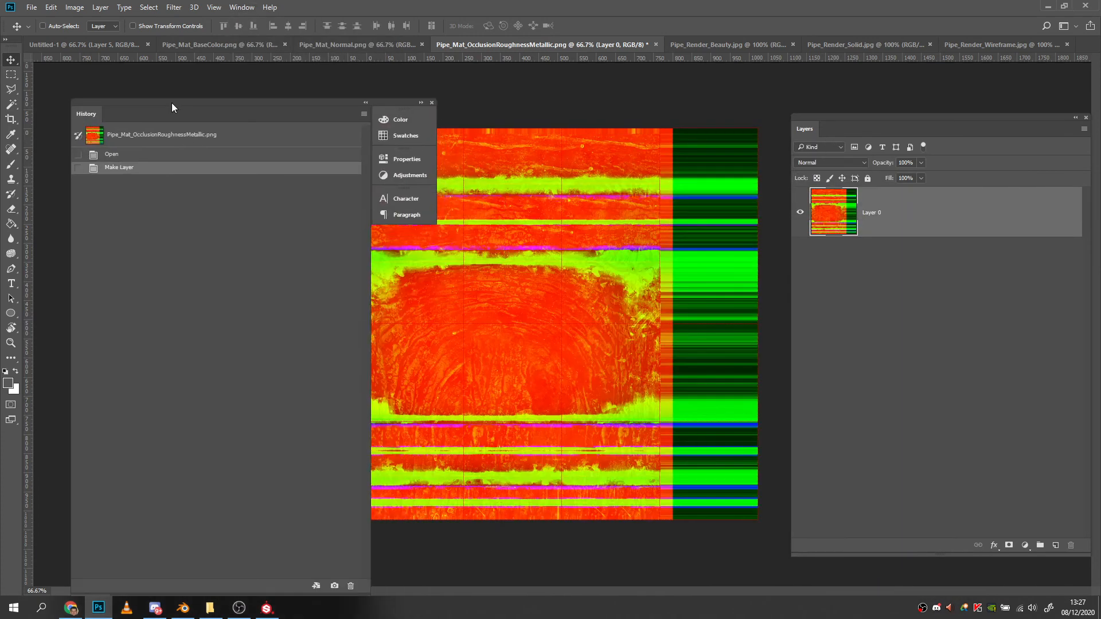
left_click(431, 102)
Copy Layer 0 of Pipe_Mat_OcclusionRoughnessMetallic.png into Untitled-1 as a new layer.
left_click(852, 246)
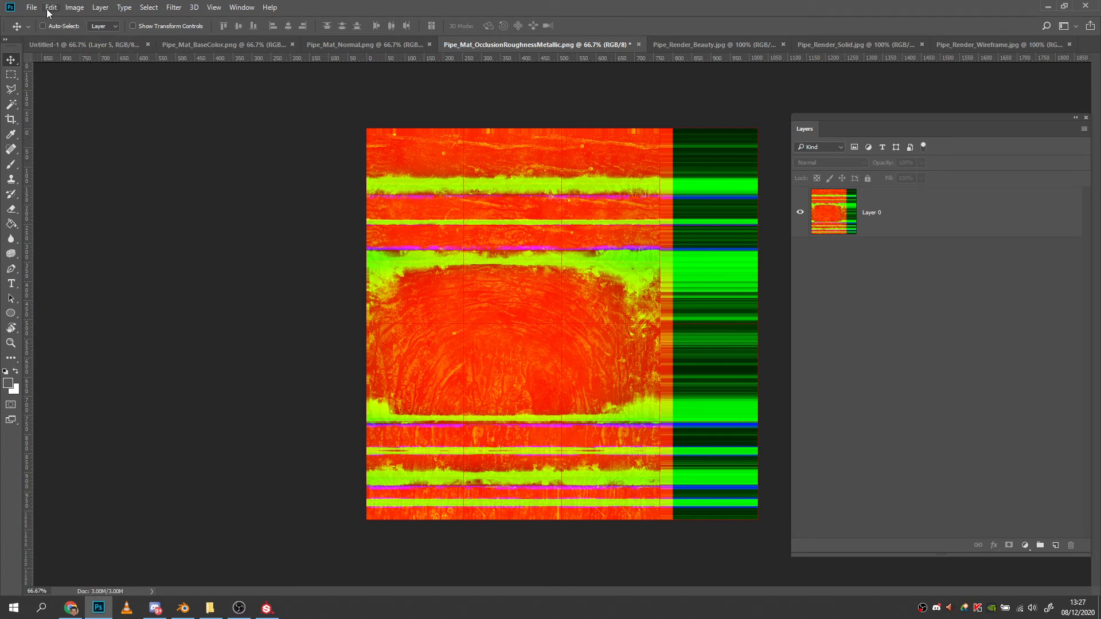
left_click(467, 288)
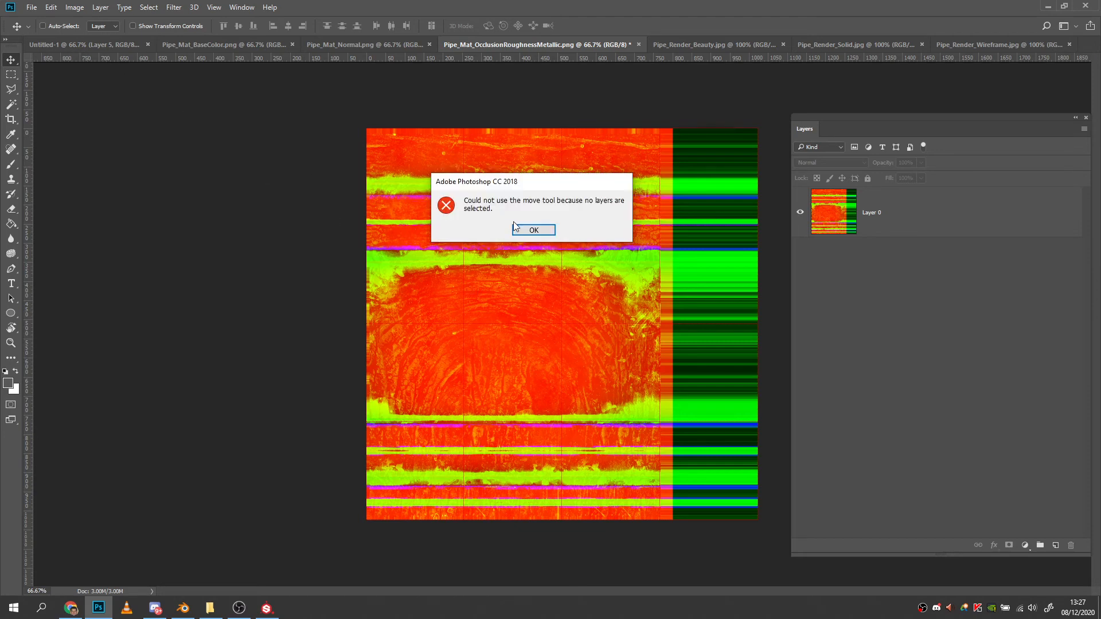
left_click(514, 226)
left_click(841, 218)
left_click_drag(492, 315, 567, 395)
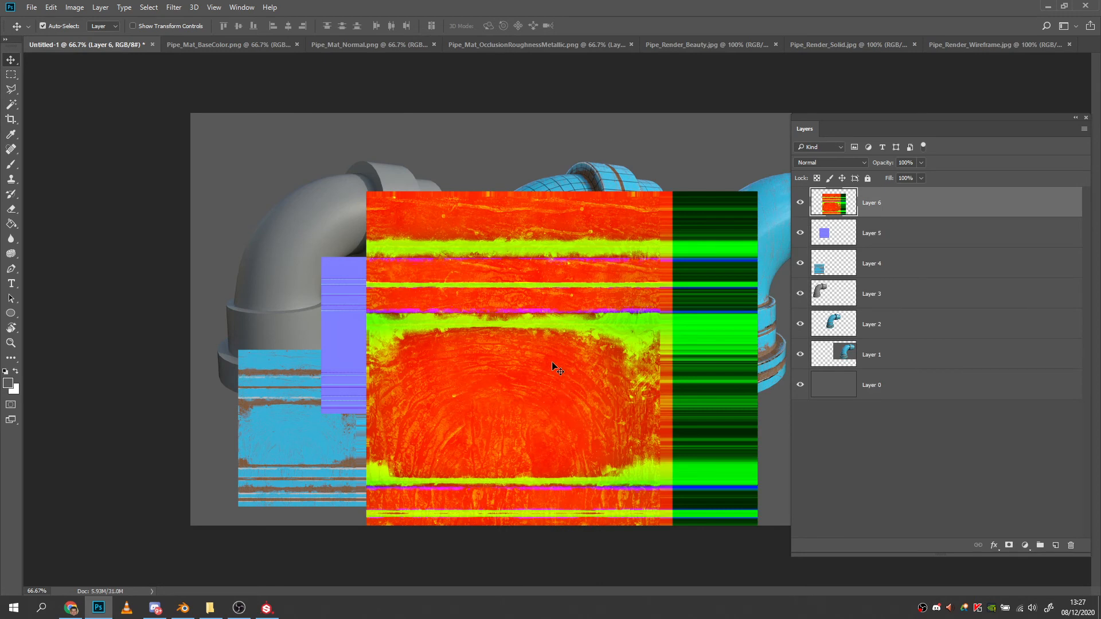
Scale the occlusion-roughness-metallic map on Layer 6 to 40% in width and height and apply the transformation.
key("ctrl+t")
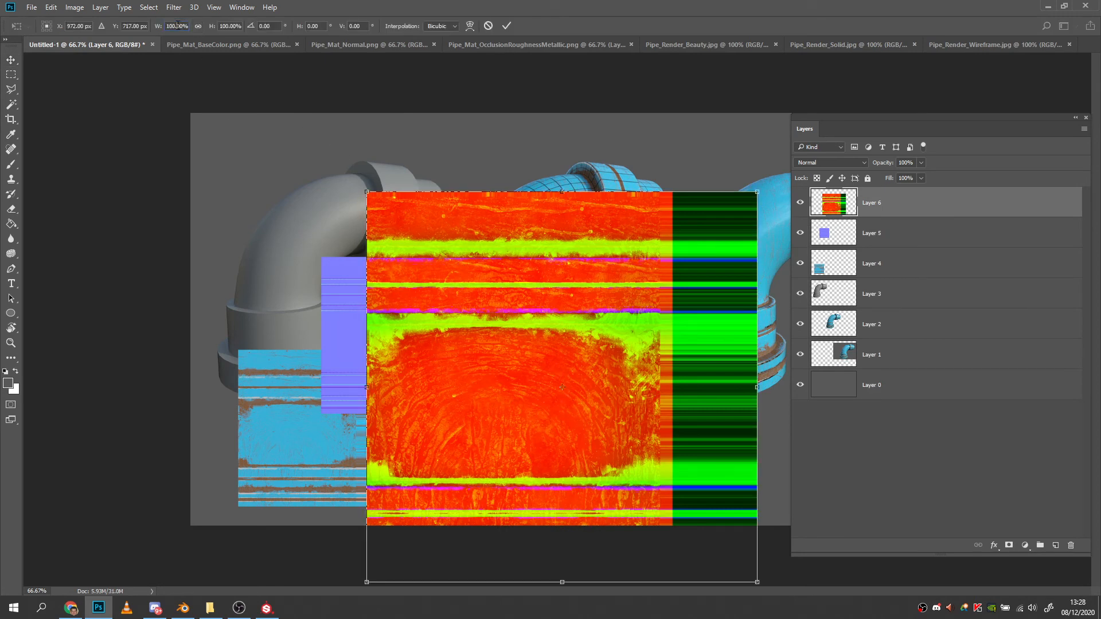
type("40")
key("Return")
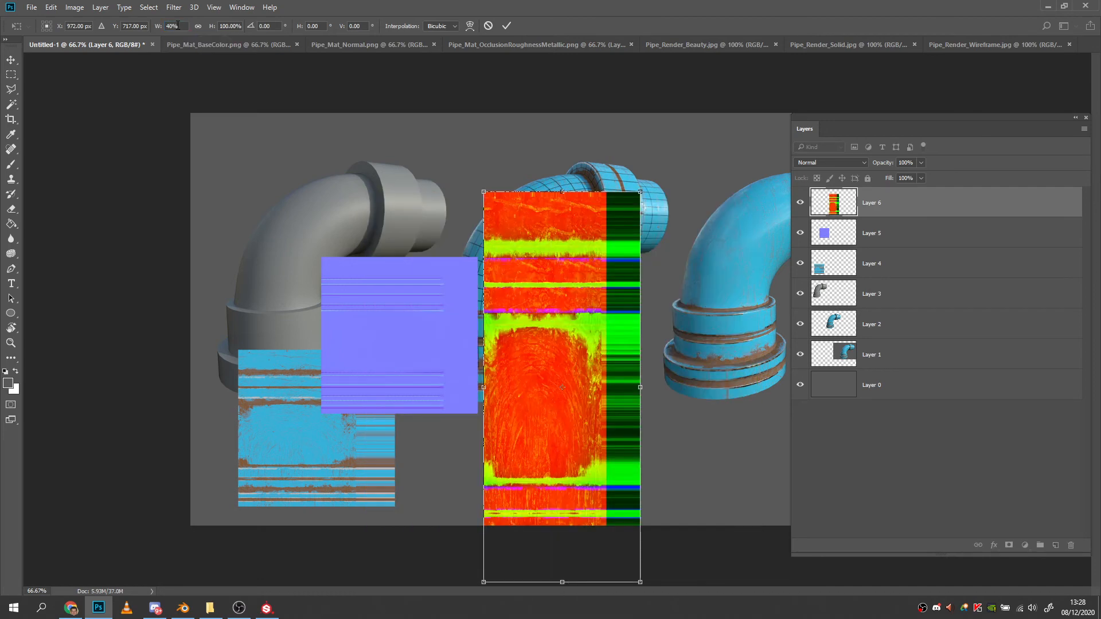
type("40")
key("Return")
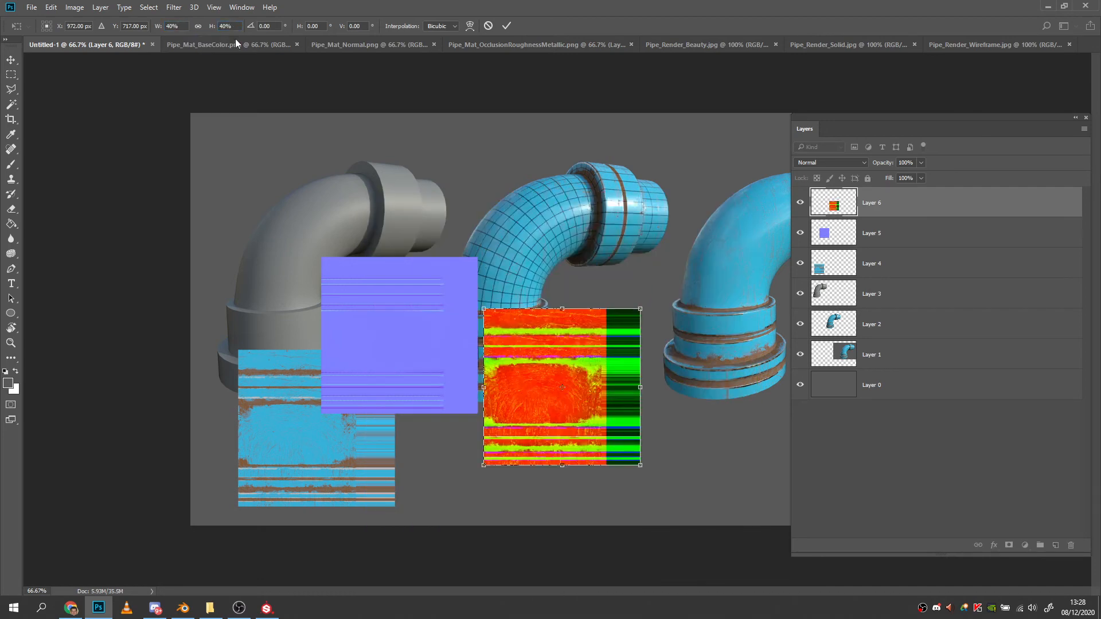
left_click(11, 60)
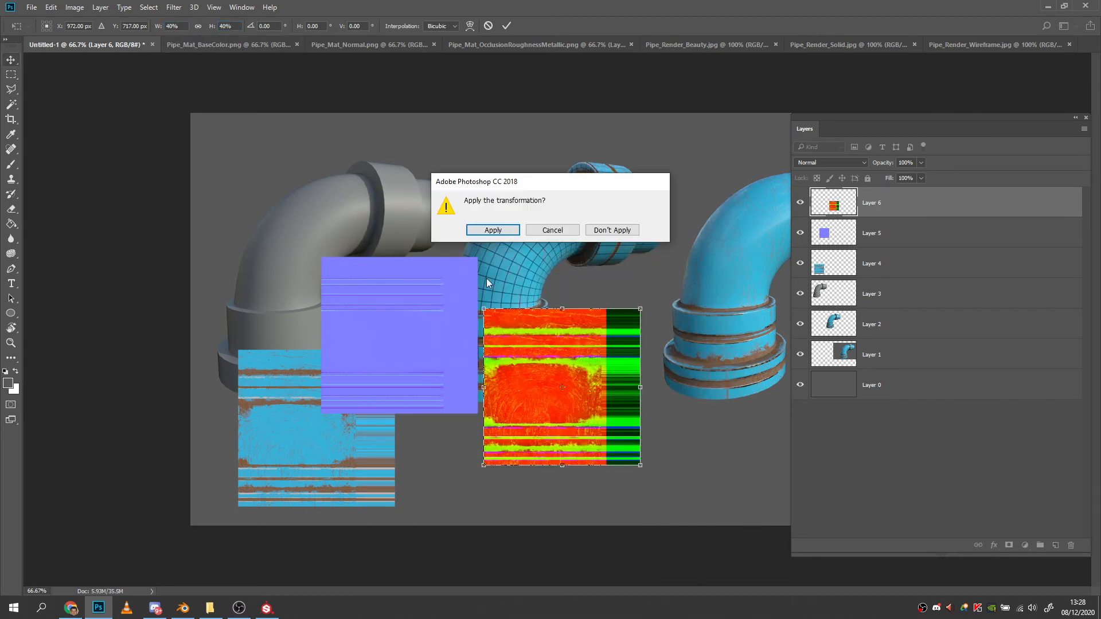
left_click(494, 225)
Arrange the base colour, normal and occlusion-roughness-metallic maps in one level row, one beneath each pipe.
left_click_drag(582, 375, 730, 423)
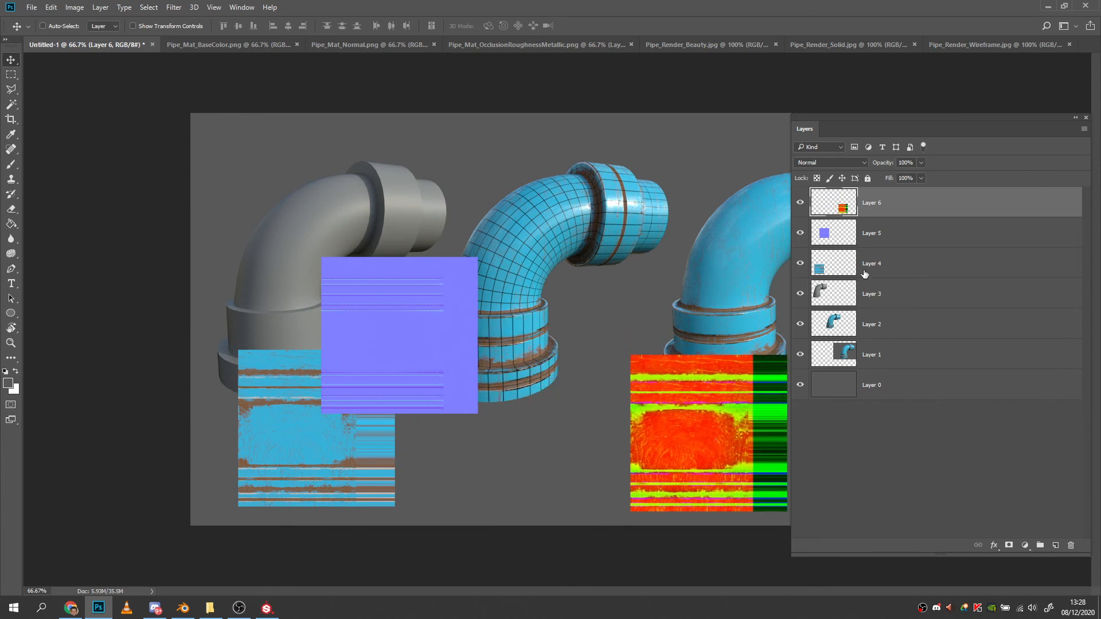
left_click(898, 233)
left_click_drag(459, 312, 558, 421)
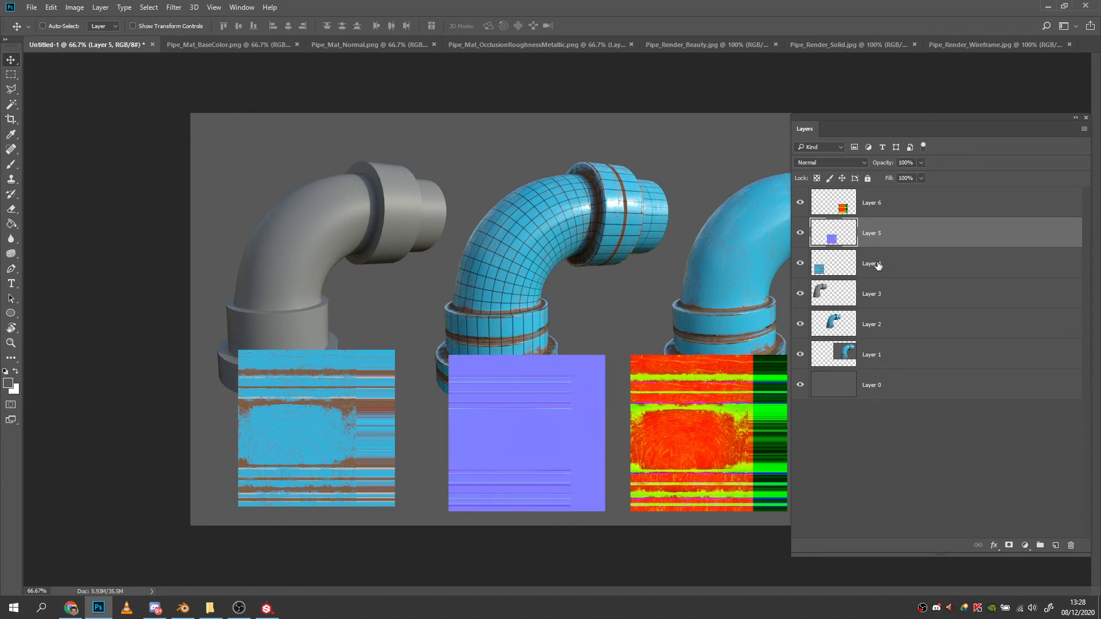
left_click(878, 265)
left_click_drag(349, 406, 379, 412)
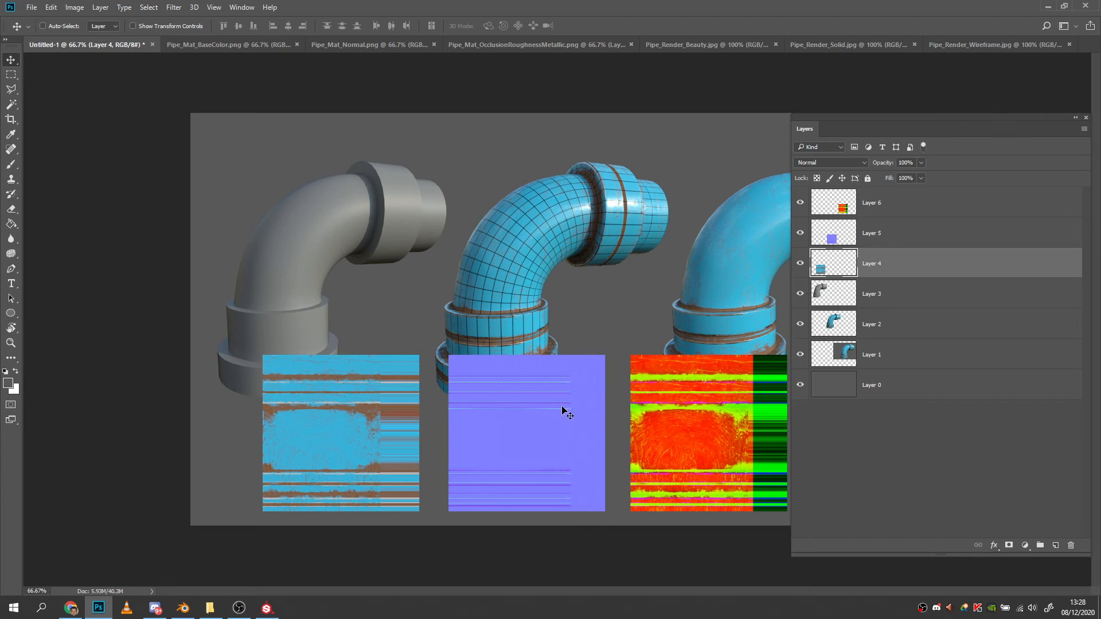
Scale the three texture maps on Layers 4, 5 and 6 together to about 78% and place them low on the sheet.
key("ctrl+t")
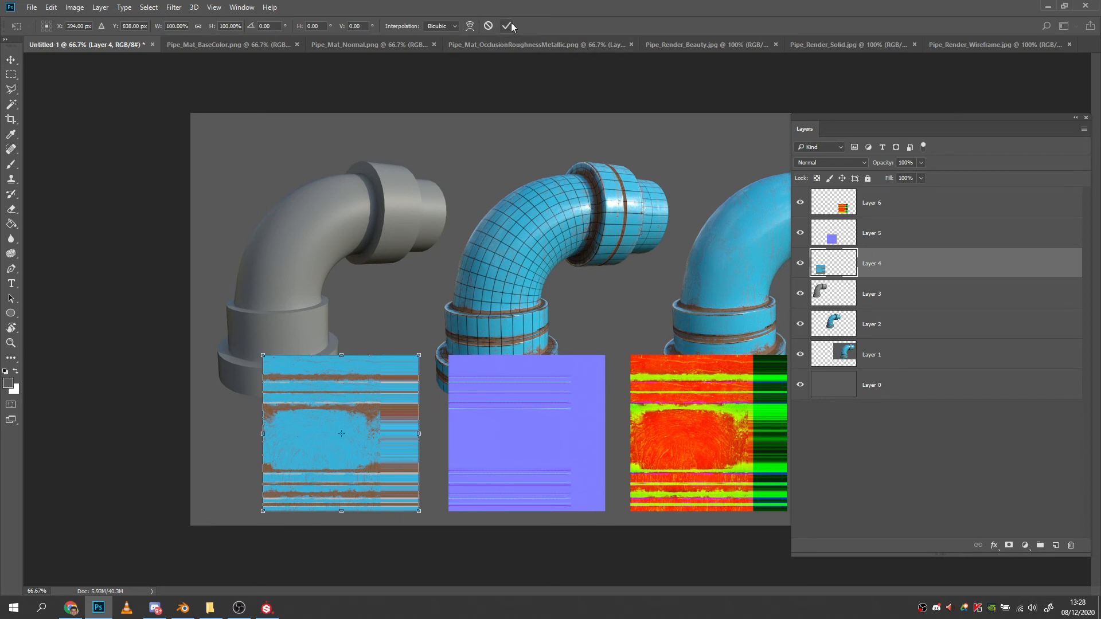
left_click(507, 26)
left_click(882, 204)
left_click(882, 241, "ctrl")
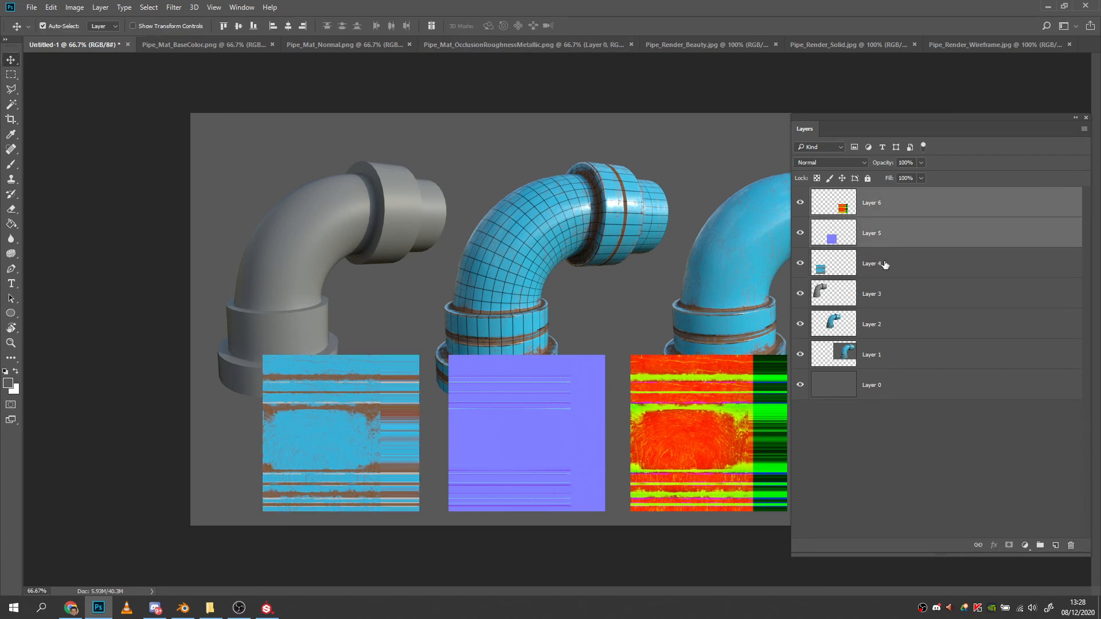
left_click(885, 263, "ctrl")
key("ctrl+t")
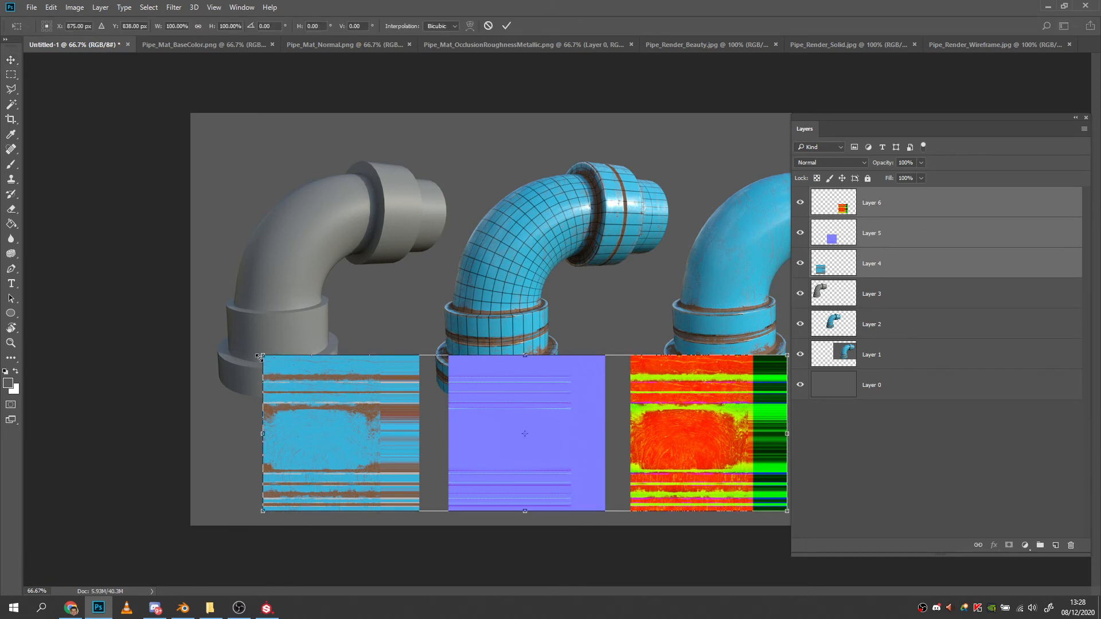
left_click_drag(260, 357, 322, 373, "alt")
left_click_drag(568, 456, 567, 429)
left_click(1085, 119)
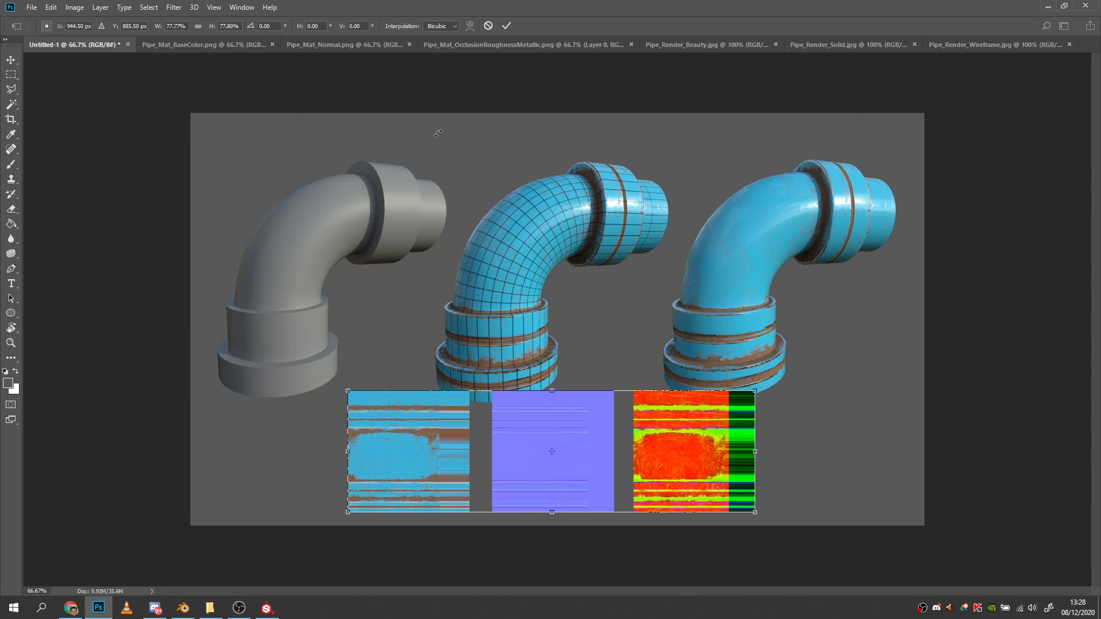
left_click_drag(715, 106, 728, 111)
key("ctrl+z")
left_click(507, 25)
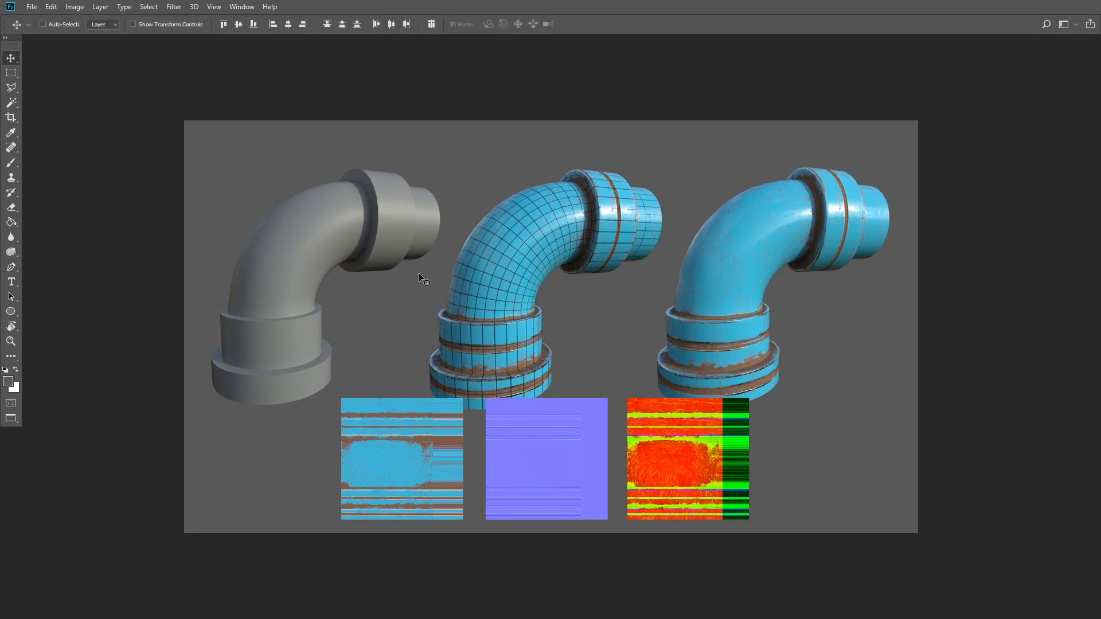
Check the composition in full-screen mode, return to the standard screen mode and show the layer list again.
key("f")
key("f")
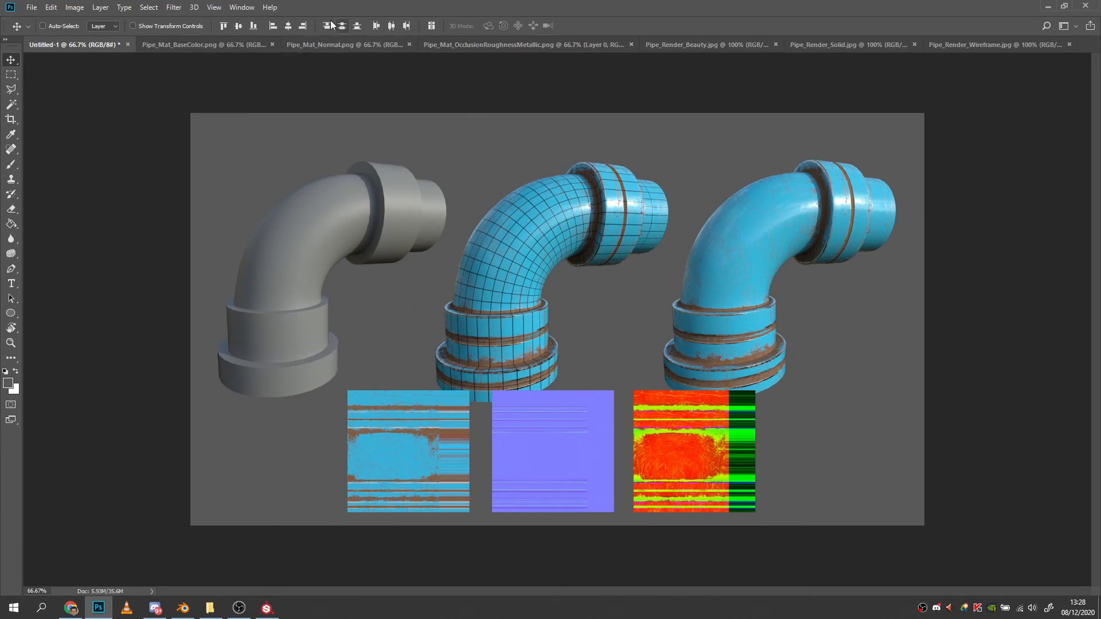
left_click(241, 7)
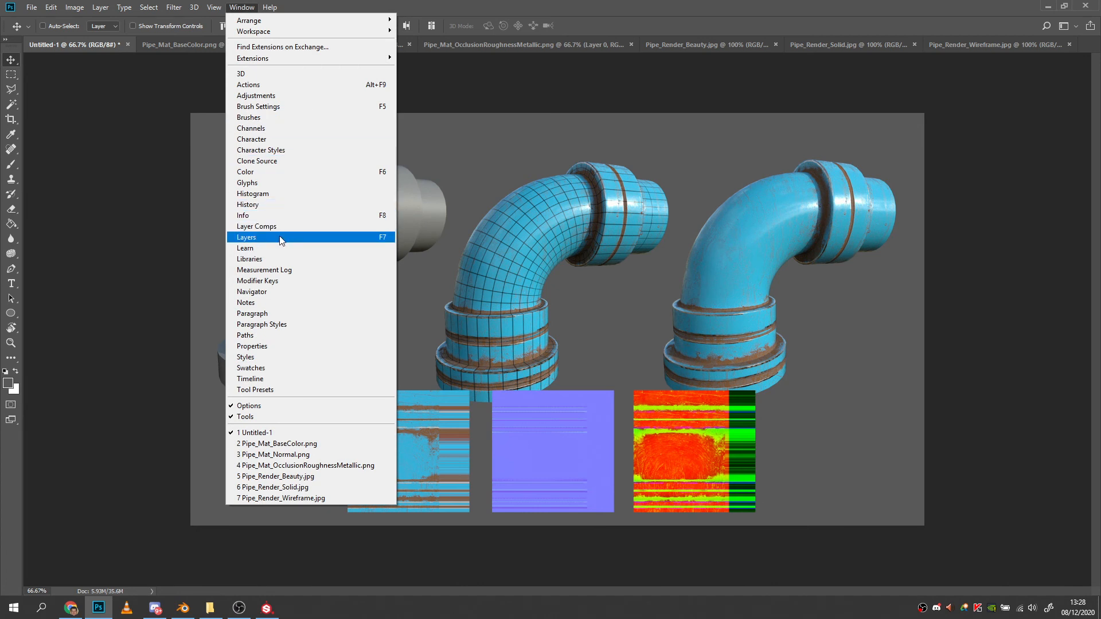
left_click(279, 237)
Enlarge the beauty pipe on Layer 1 to about 127% and shift it slightly towards the wireframe pipe.
left_click(867, 357)
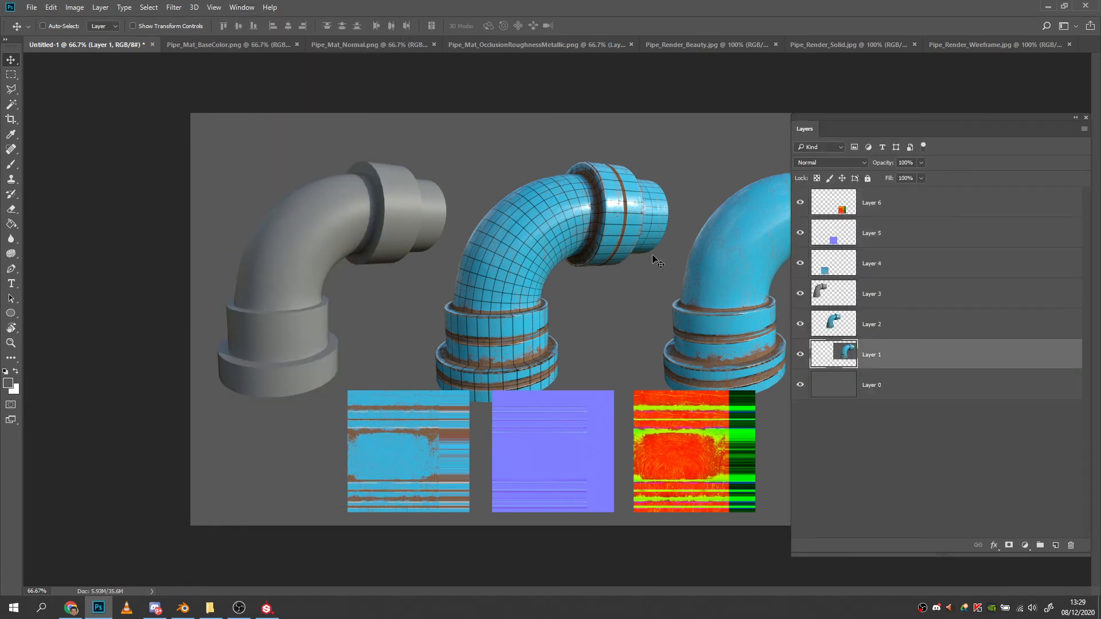
key("f")
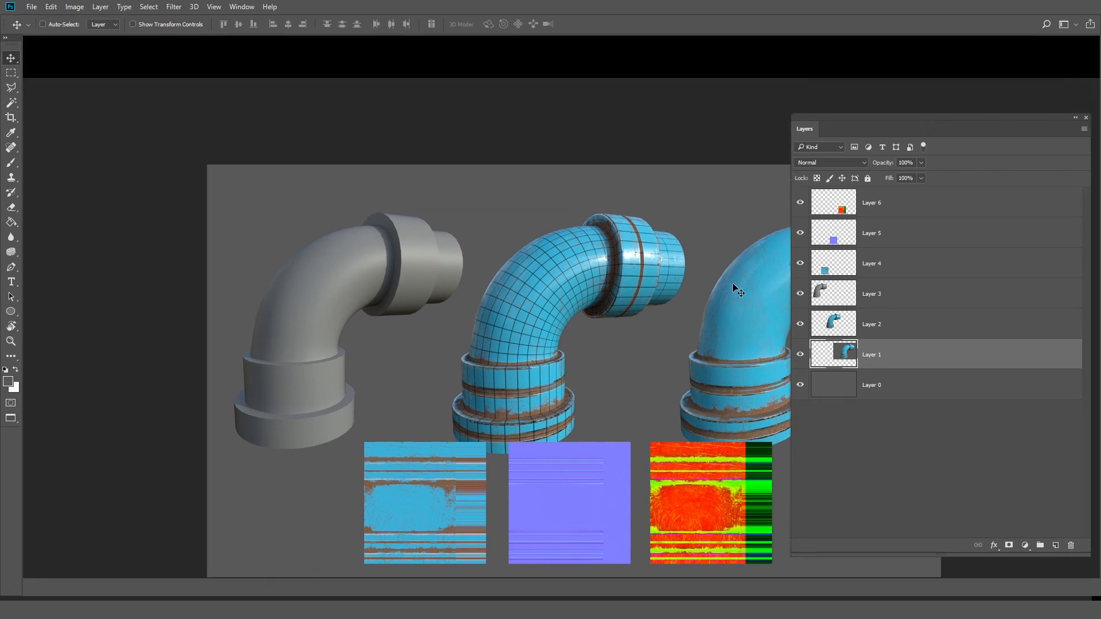
left_click_drag(730, 287, 481, 262)
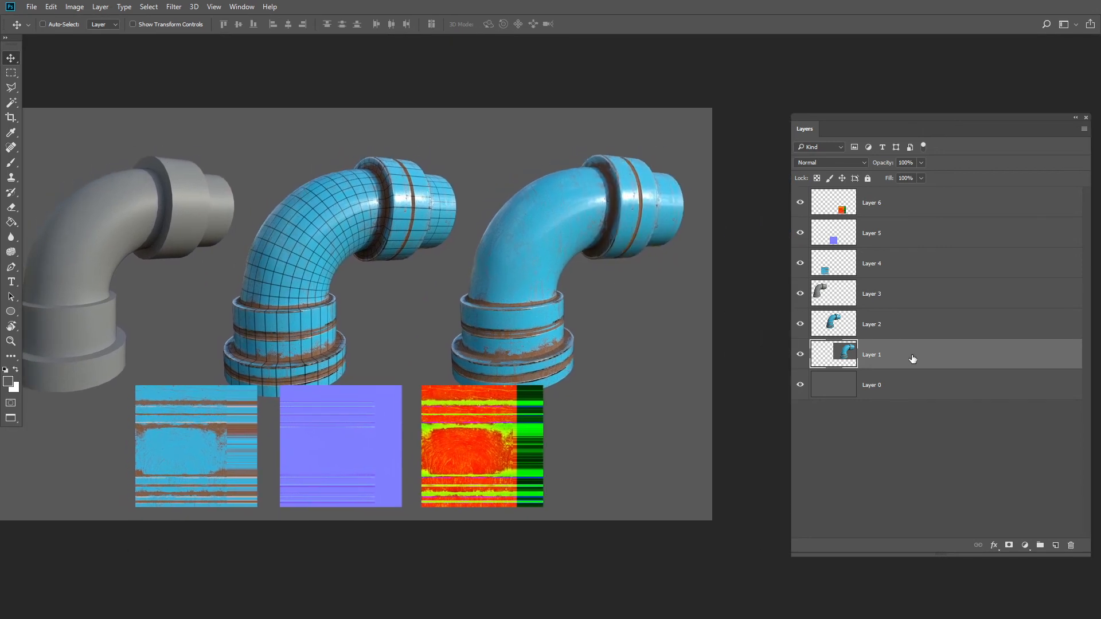
key("ctrl+t")
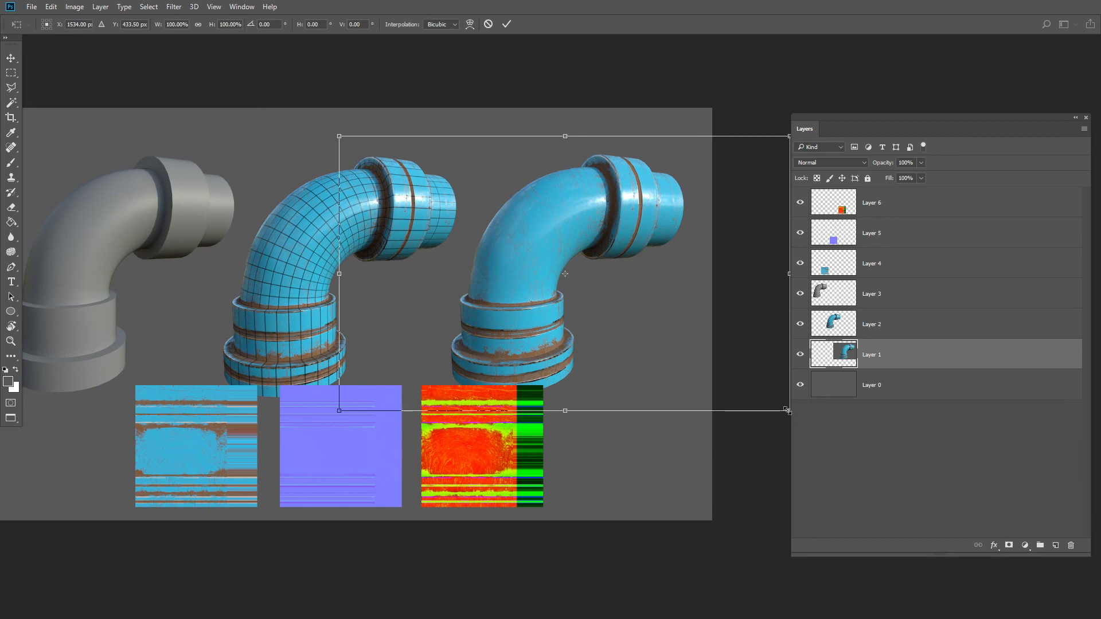
left_click_drag(786, 410, 848, 448, "alt")
left_click_drag(513, 274, 484, 281)
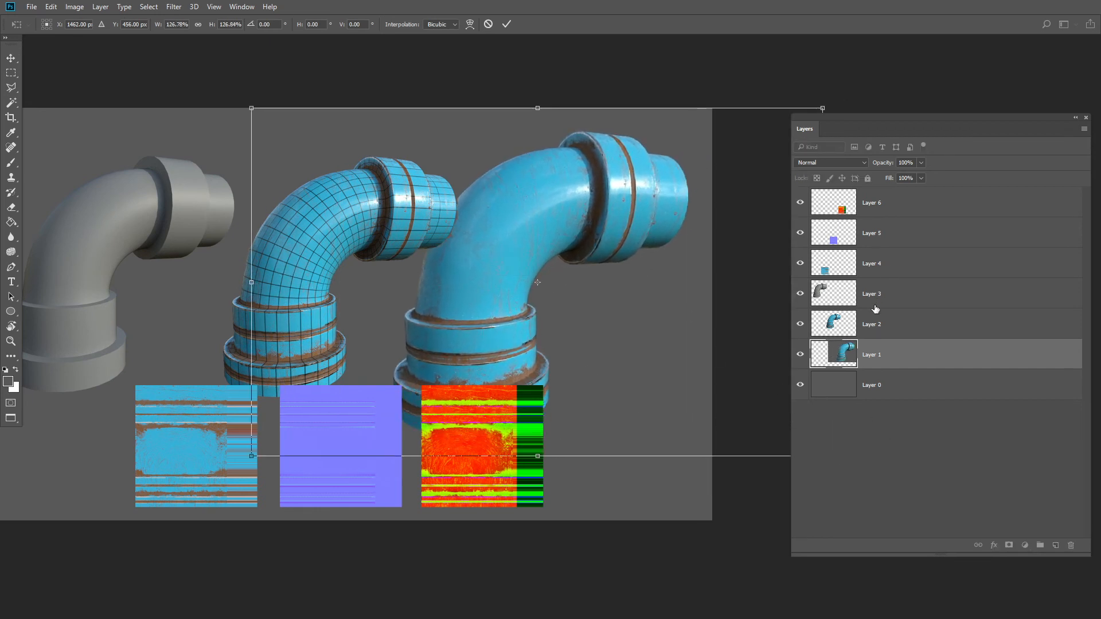
key("Return")
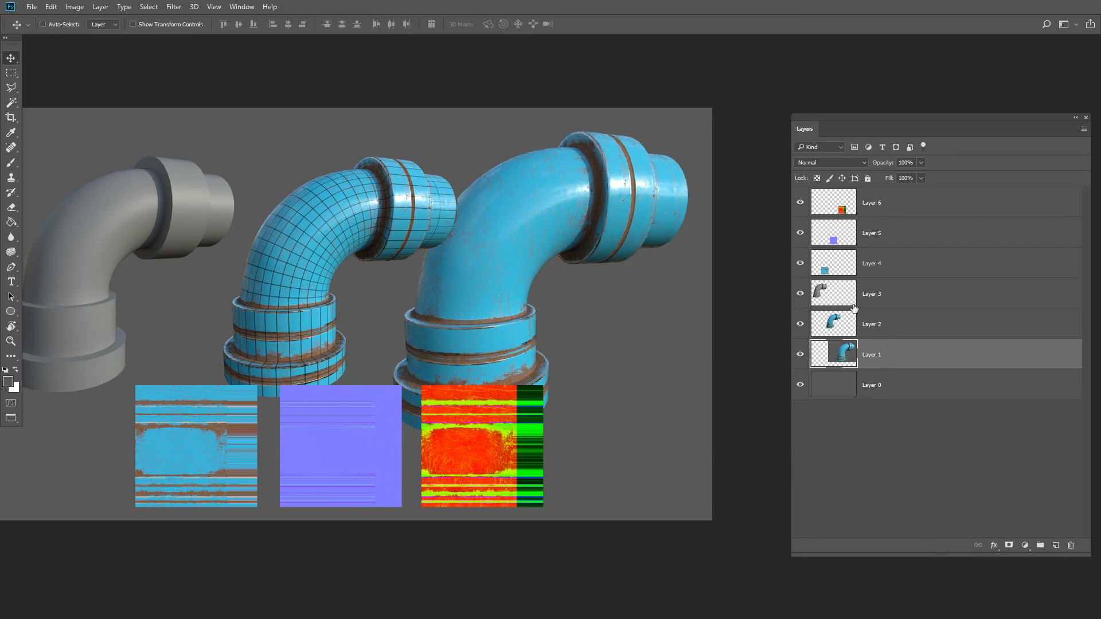
Shrink the solid and wireframe pipes on Layers 3 and 2 together to about 69% and move them up and left.
left_click(902, 294)
left_click(831, 326, "shift")
key("ctrl+t")
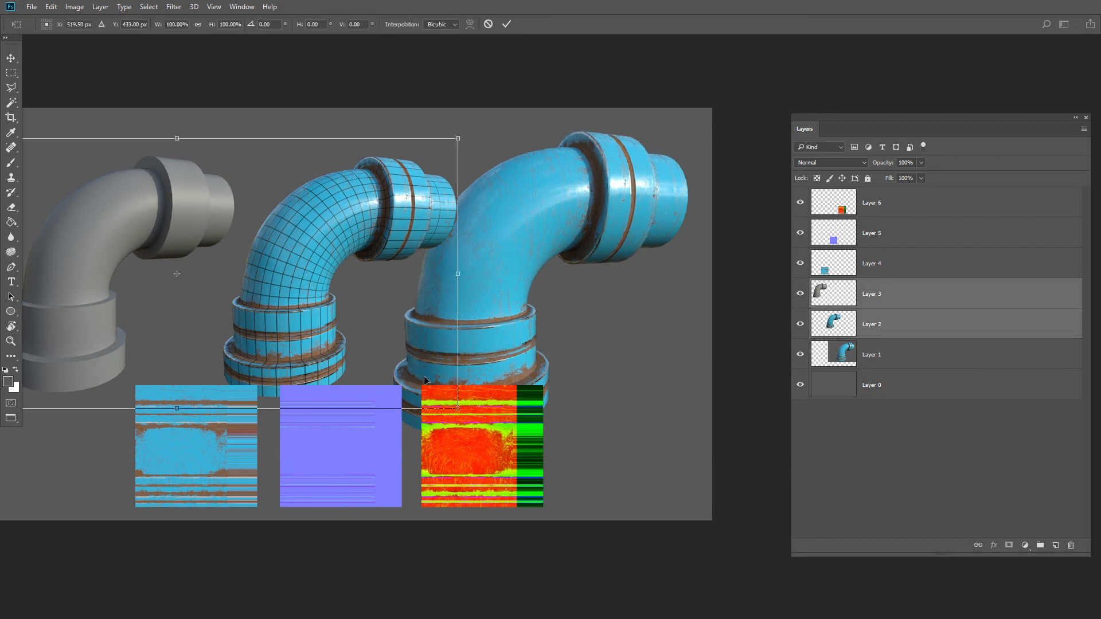
left_click_drag(458, 408, 372, 368, "alt")
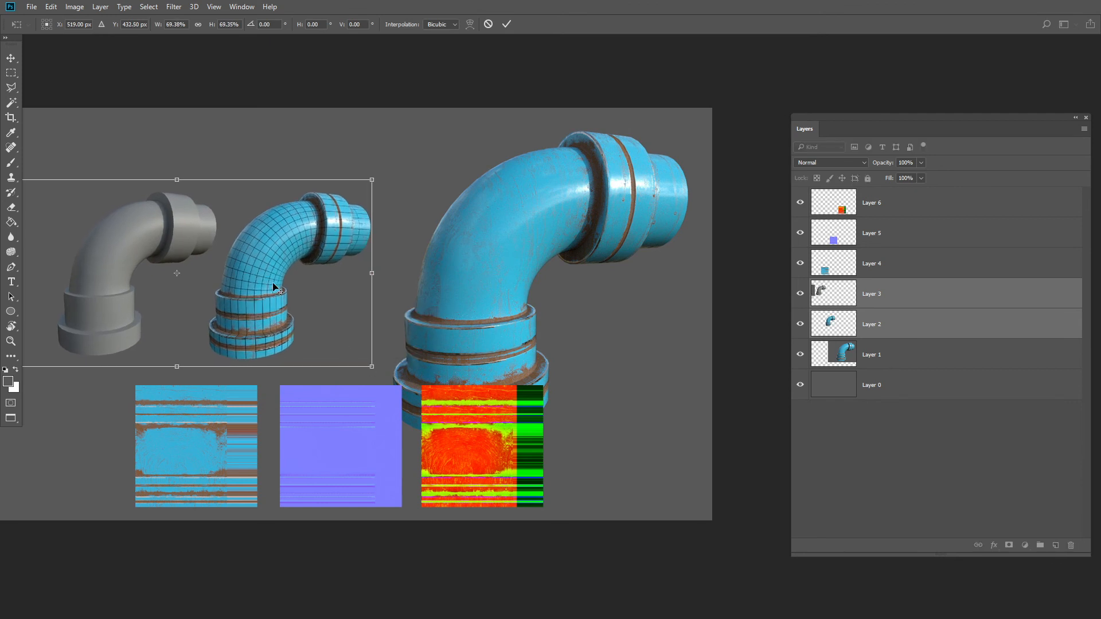
left_click_drag(261, 275, 239, 232)
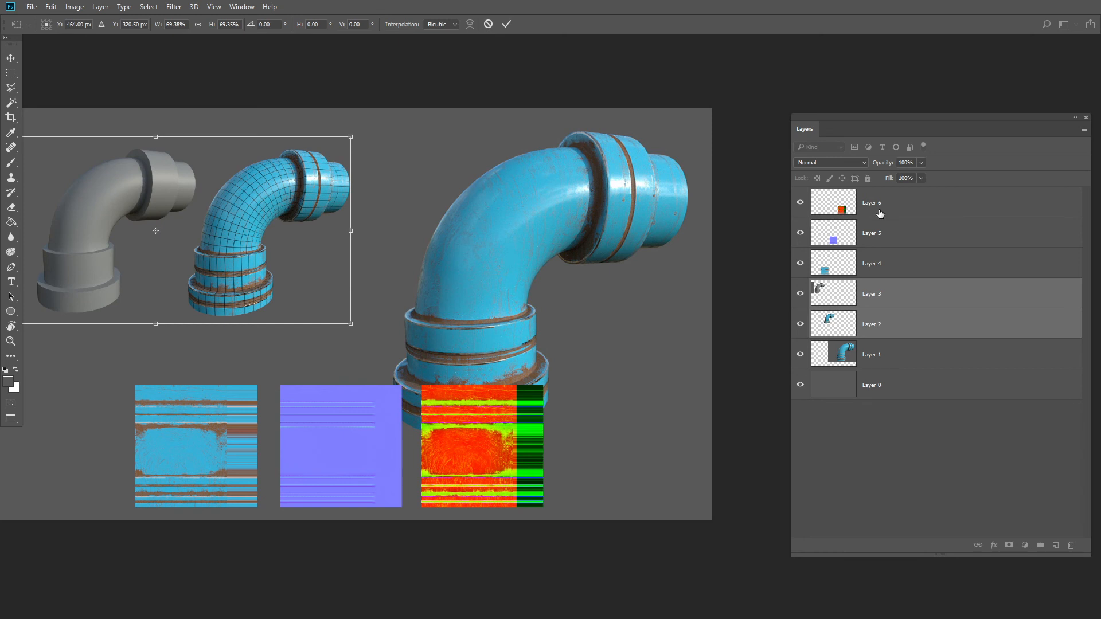
key("Return")
Move the three texture maps on Layers 4, 5 and 6 together to sit beneath the solid and wireframe pipes.
left_click(886, 208)
left_click(881, 242, "shift")
left_click(880, 264, "shift")
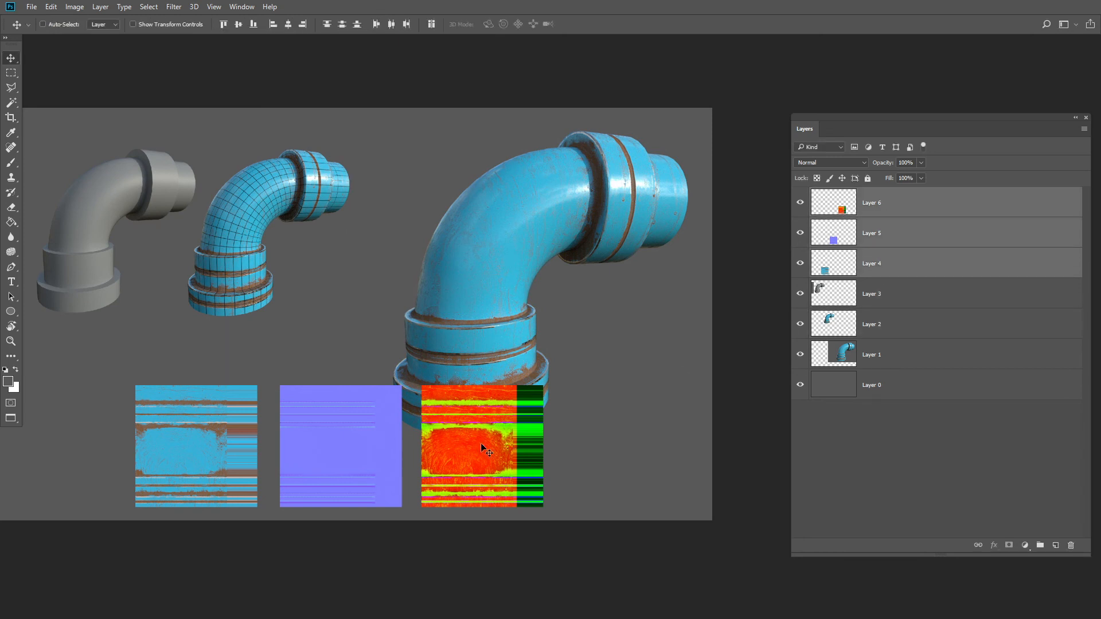
left_click_drag(373, 461, 190, 433)
left_click_drag(349, 390, 459, 408)
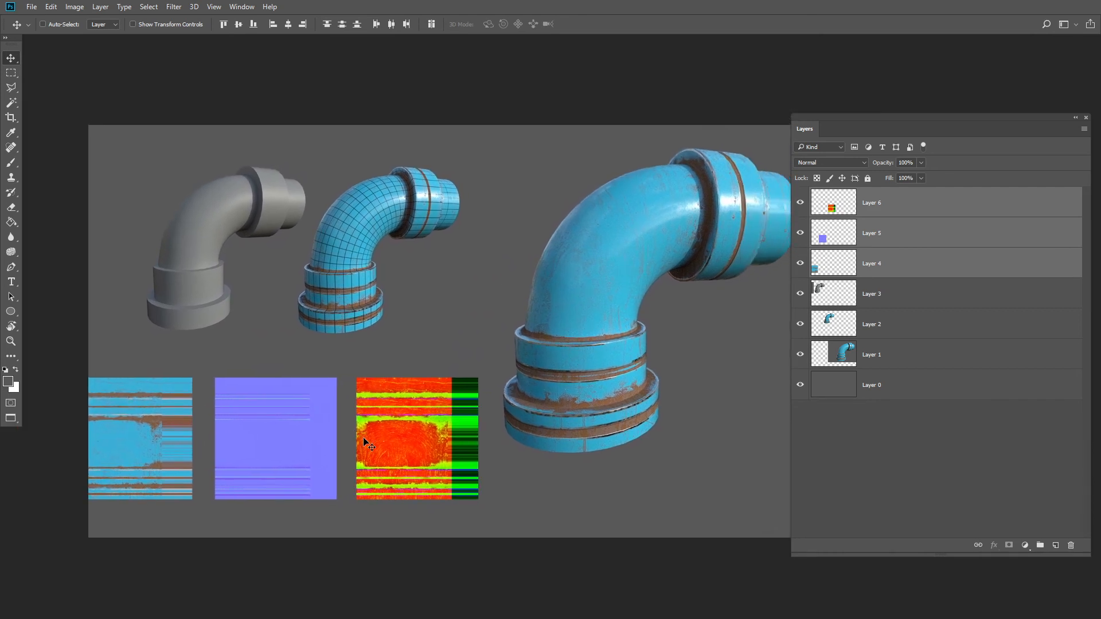
left_click_drag(305, 428, 364, 384)
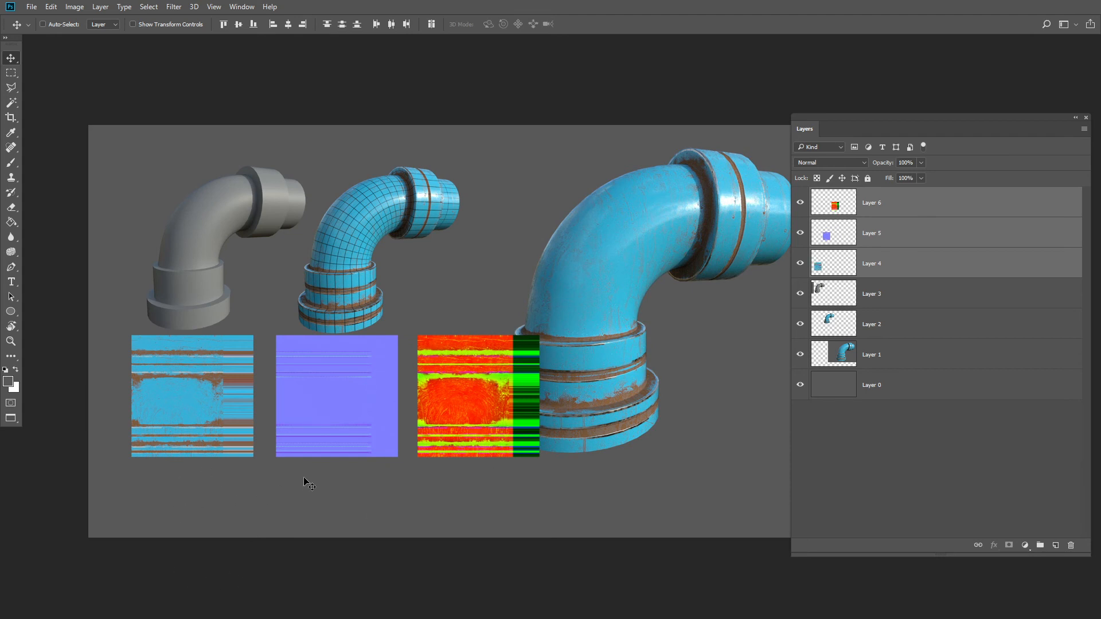
left_click_drag(339, 354, 339, 395)
left_click_drag(378, 423, 332, 414)
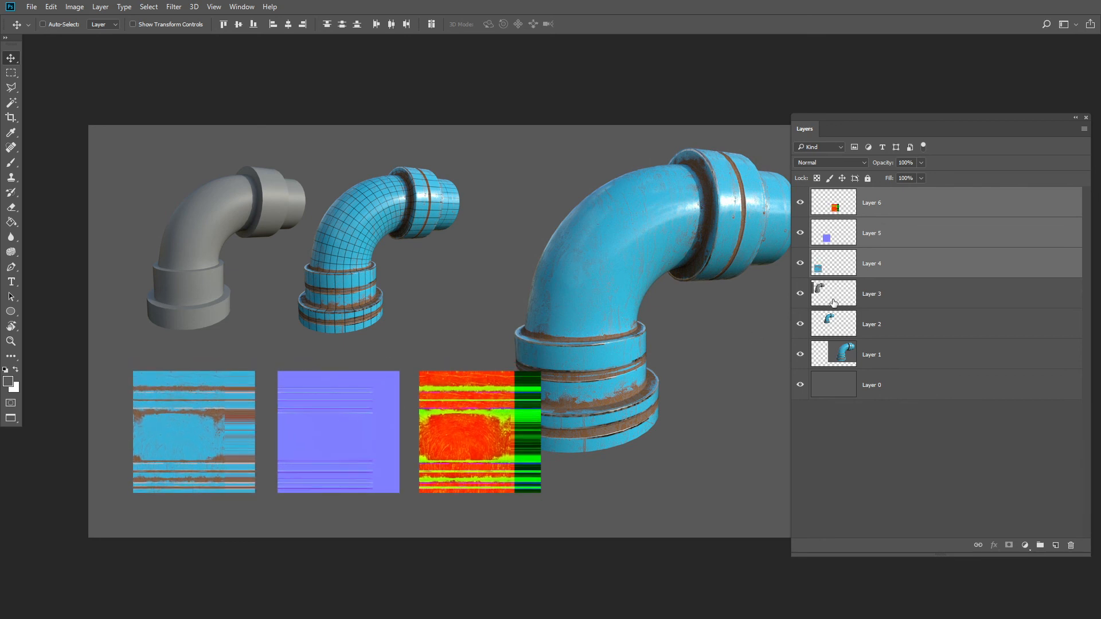
Flip the large beauty pipe on Layer 1 horizontally and apply the transformation.
left_click(888, 352)
key("ctrl+t")
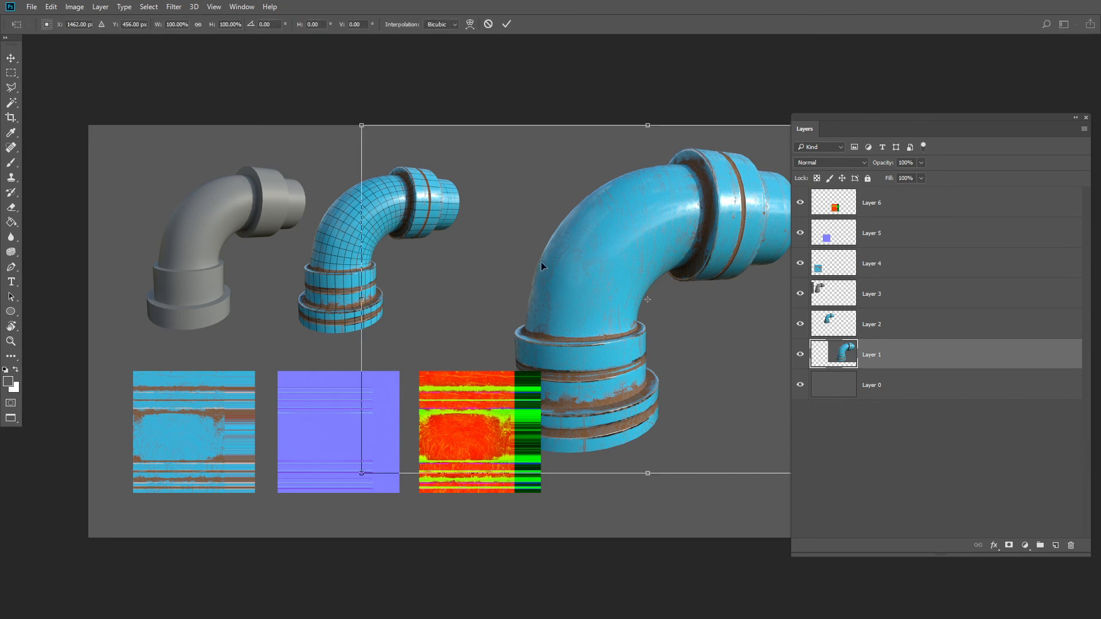
left_click(74, 8)
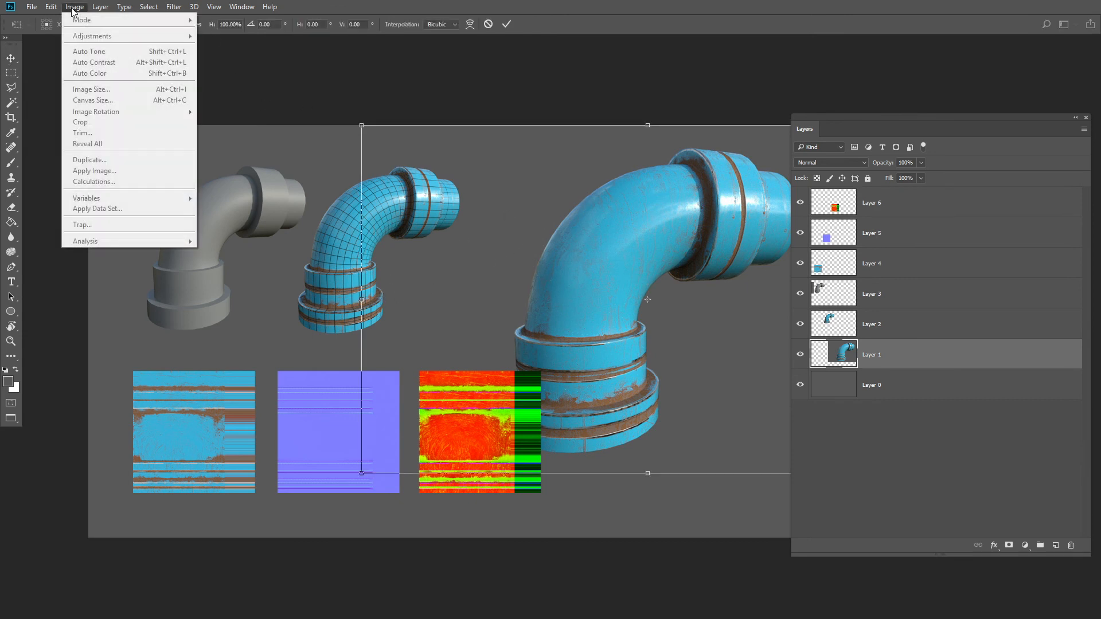
mouse_move(51, 7)
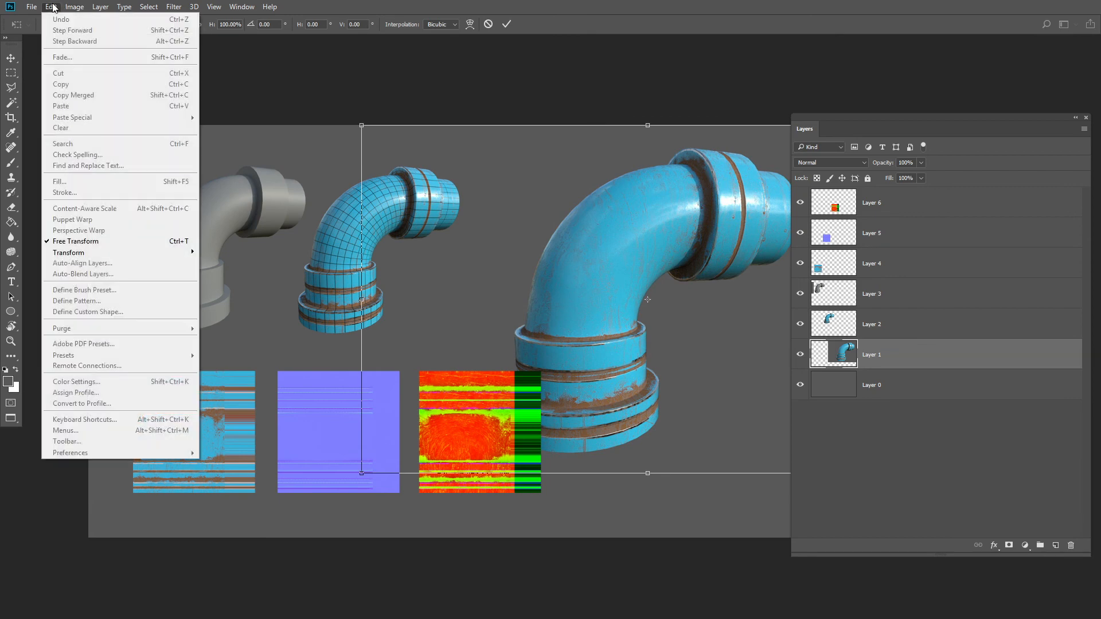
mouse_move(189, 253)
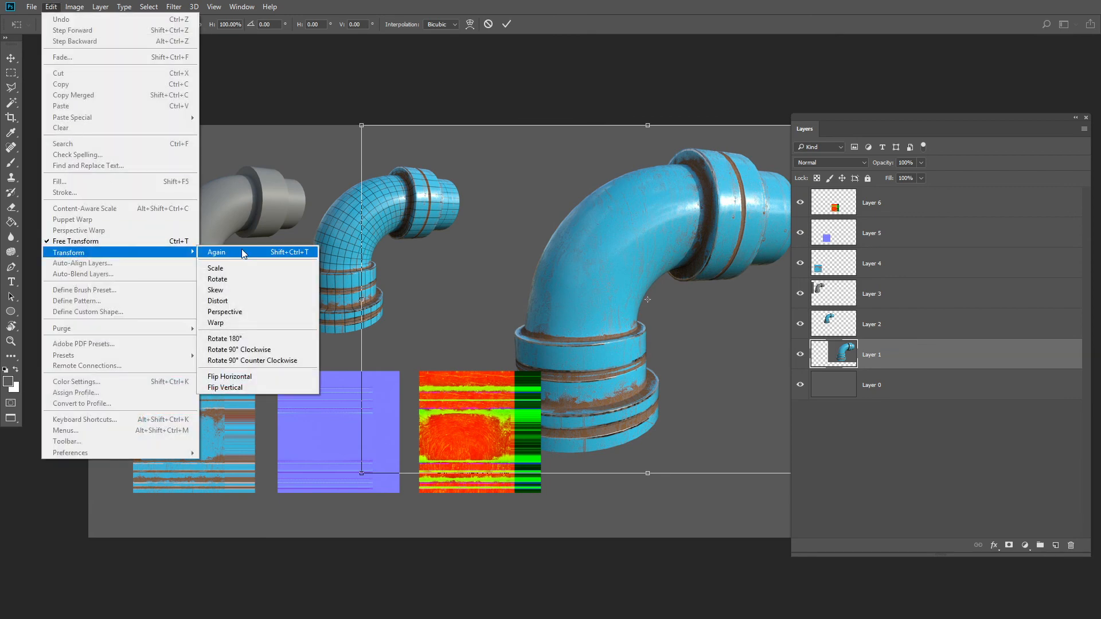
left_click(271, 375)
left_click(11, 58)
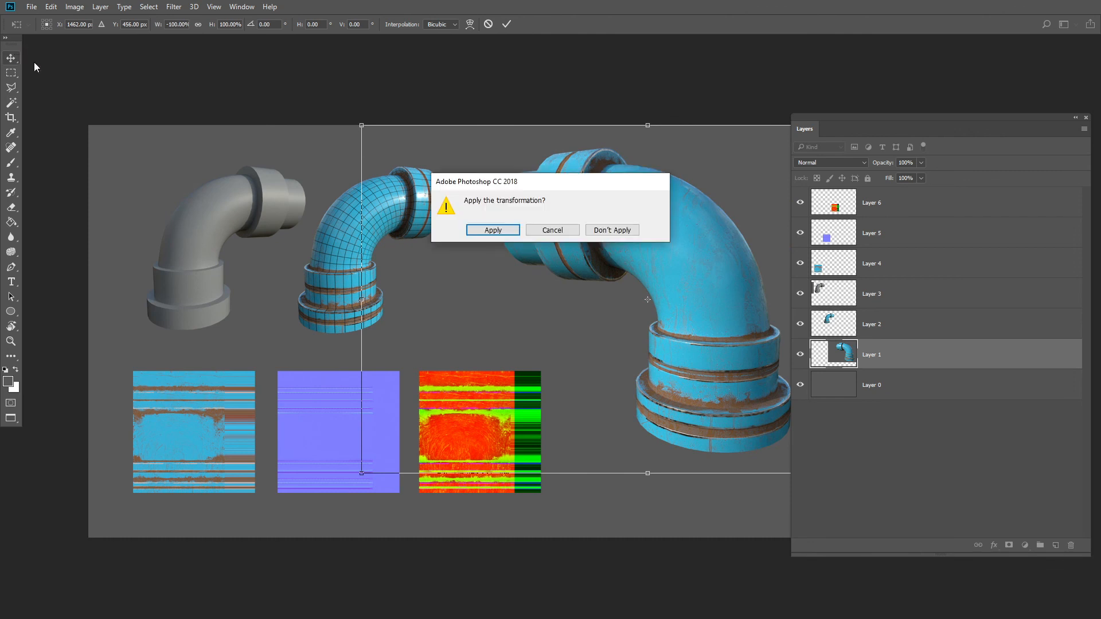
left_click(501, 231)
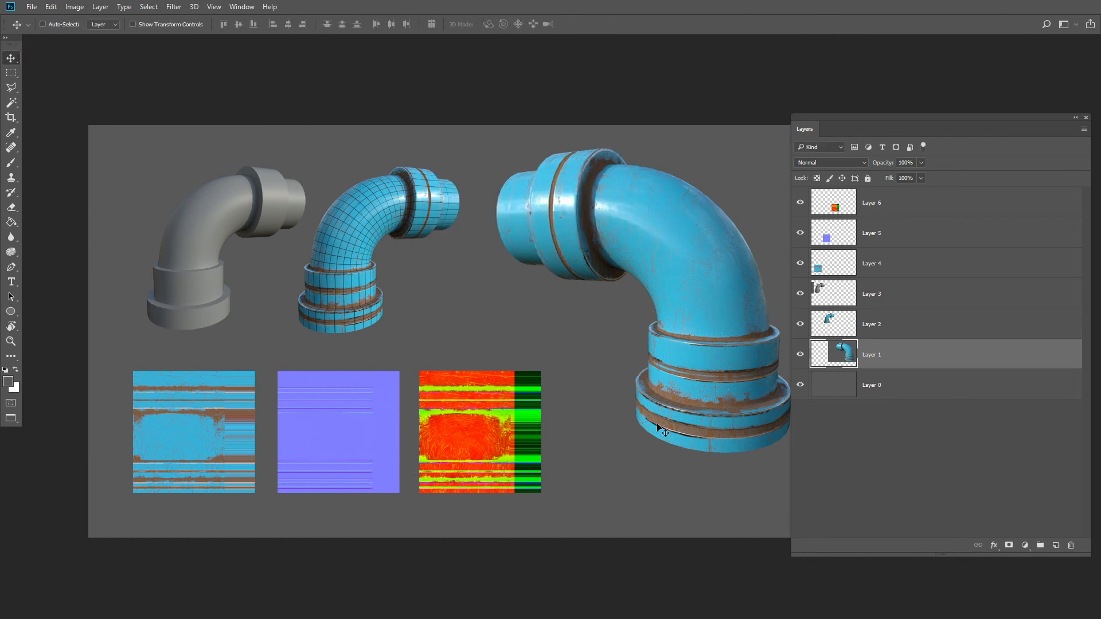
Add the title text "Pipe" below the beauty pipe and set its colour to black, 000000.
left_click(10, 282)
left_click(633, 486)
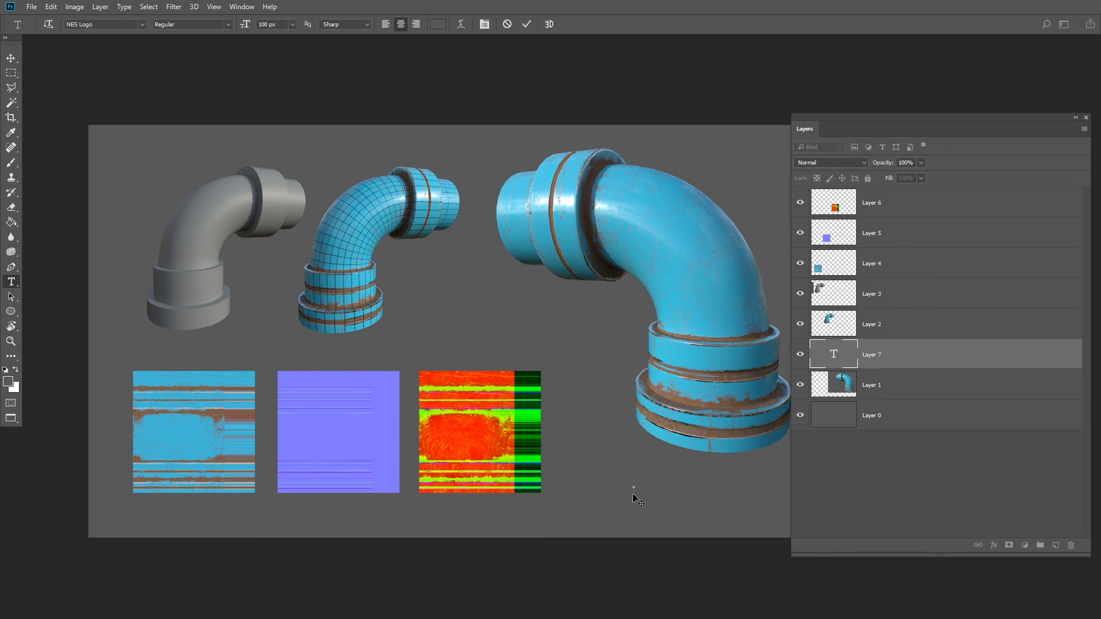
type("pipe")
left_click_drag(687, 477, 662, 493)
double_click(624, 490)
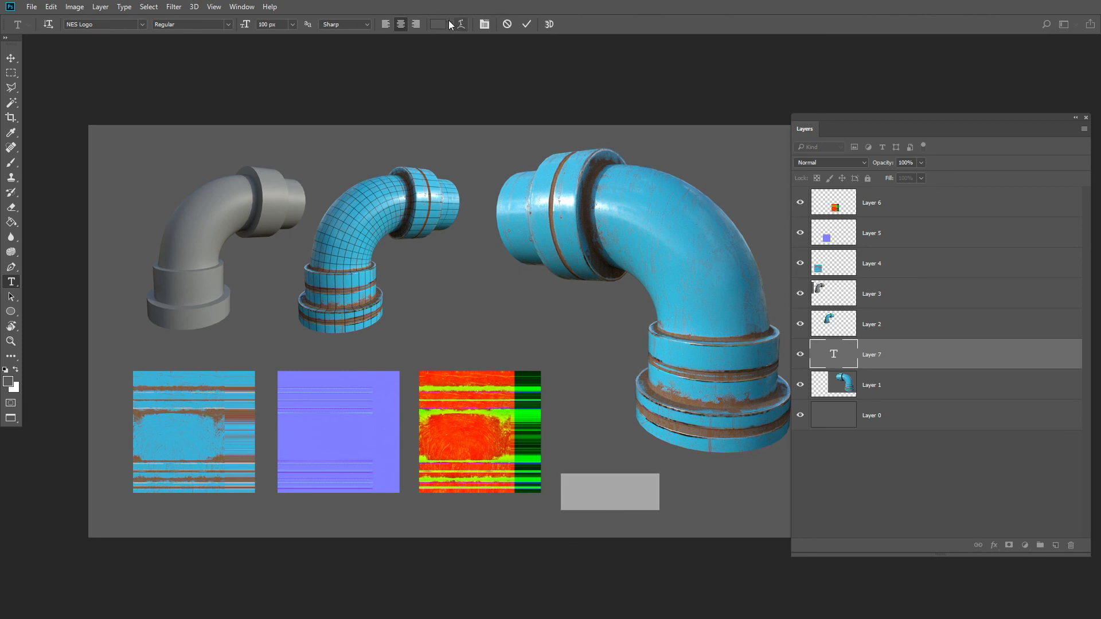
left_click(439, 24)
type("000000")
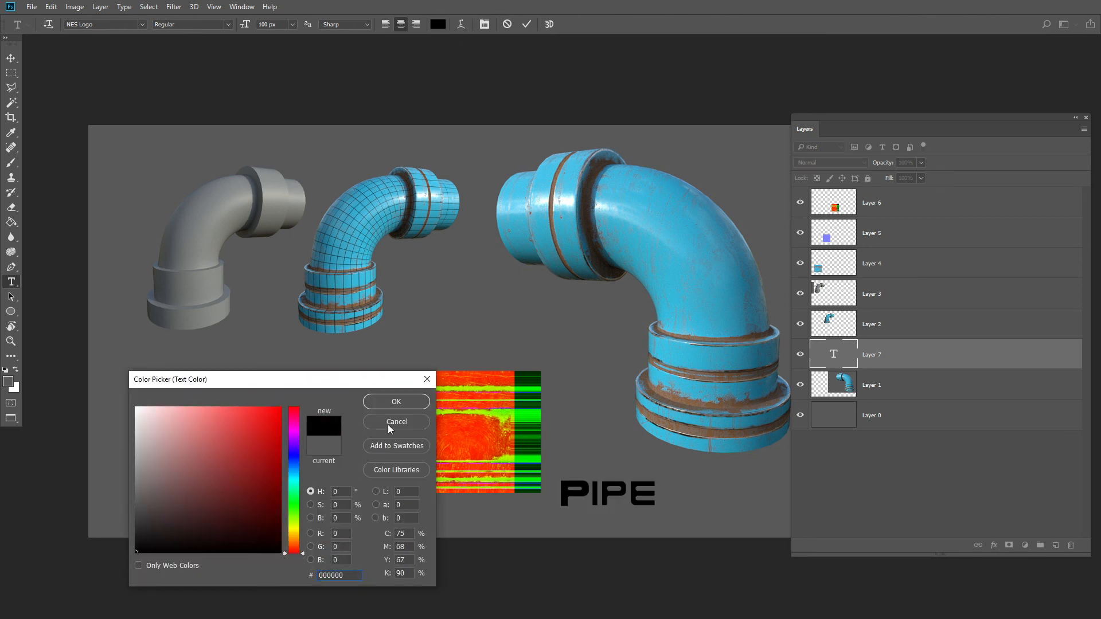
left_click(395, 403)
Add the artist's name on a second line under the title and right-align both text lines.
left_click(660, 496)
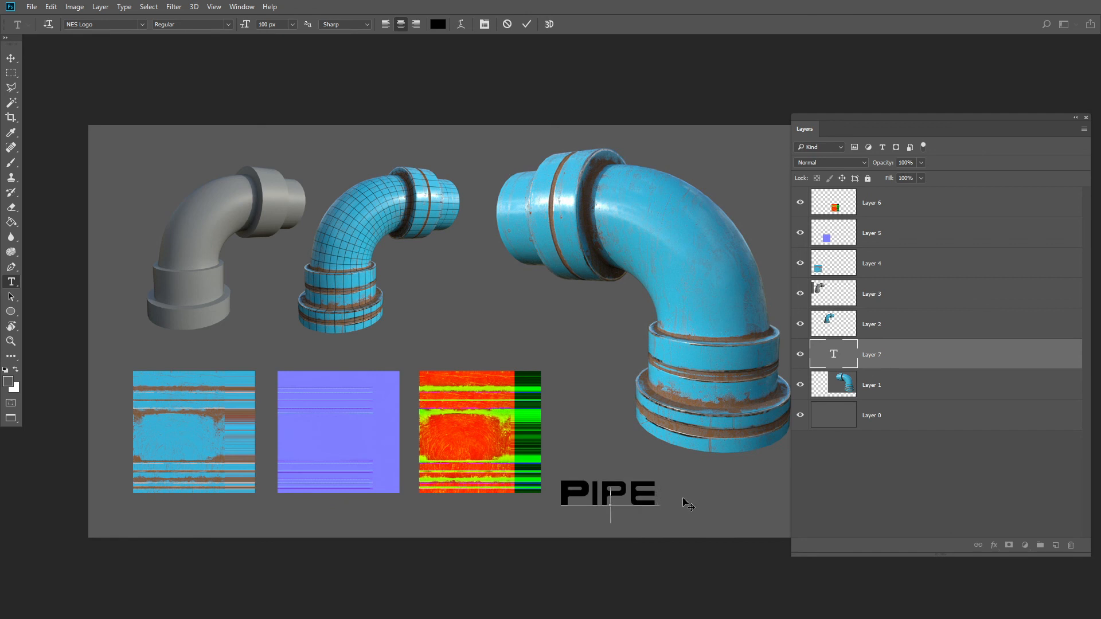
type("M.ACOSTA")
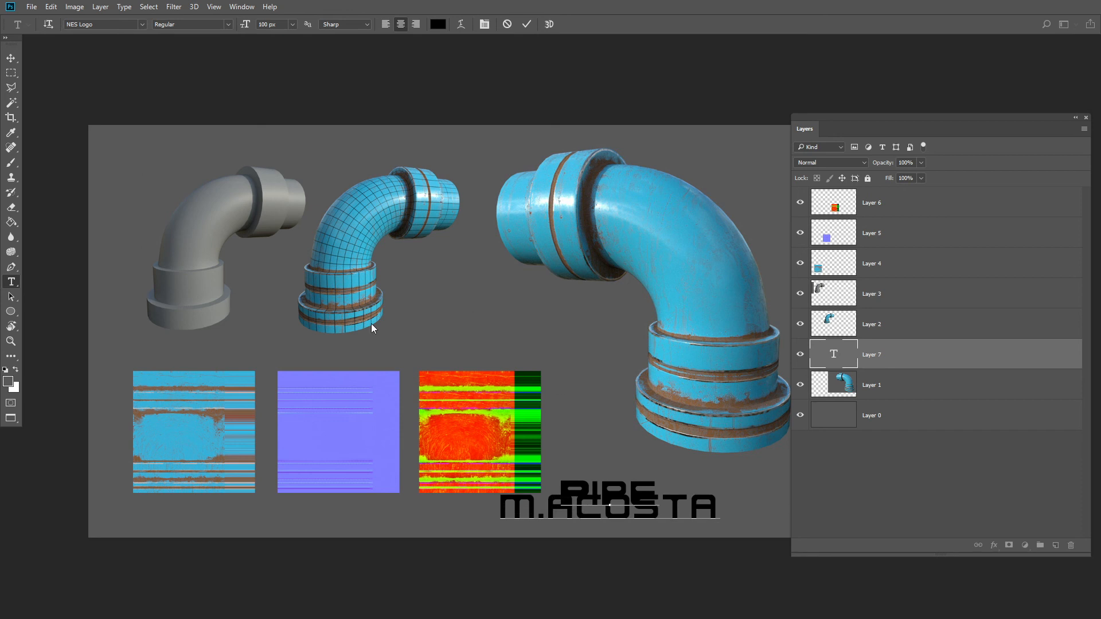
left_click_drag(724, 502, 494, 472)
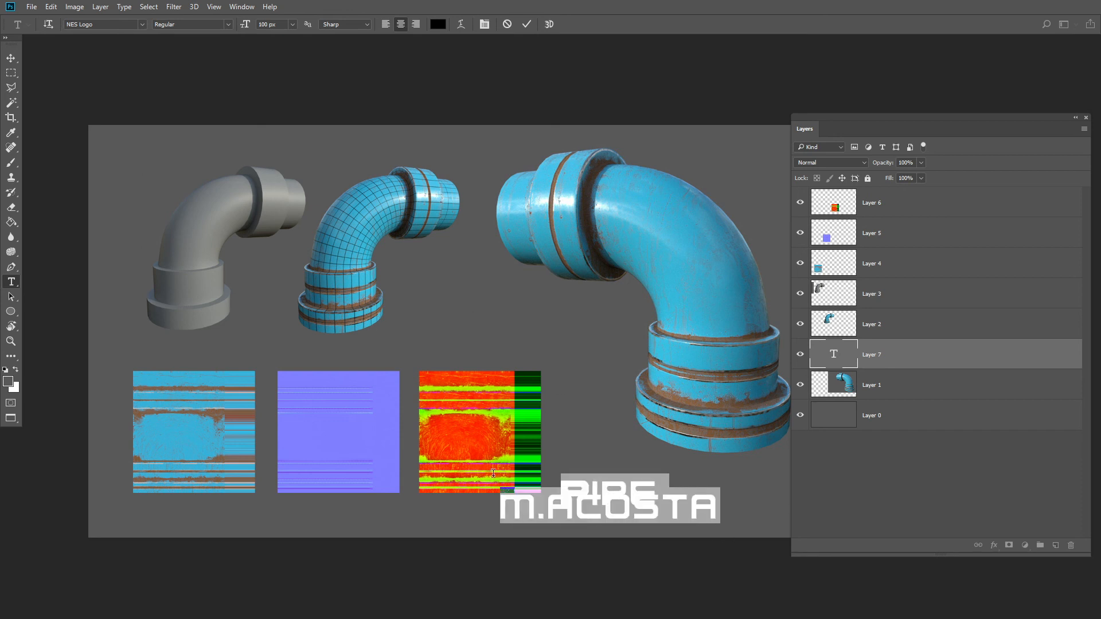
left_click(415, 24)
Set the font size of both selected text lines to 60 px.
left_click_drag(286, 26, 230, 27)
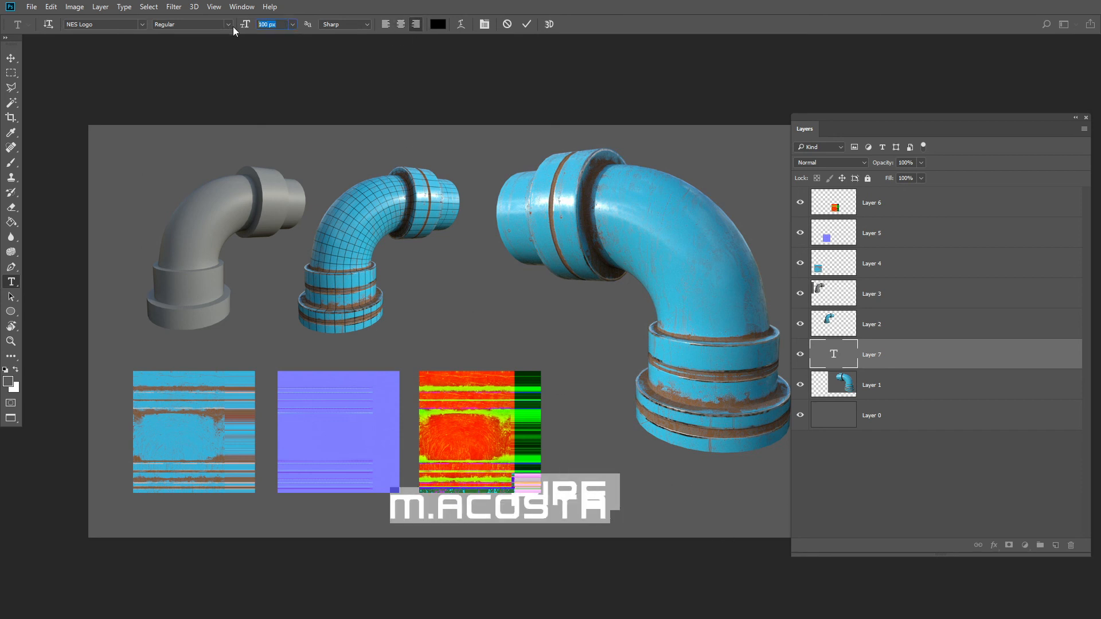
scroll(284, 46, "down", 3)
key("BackSpace")
key("Return")
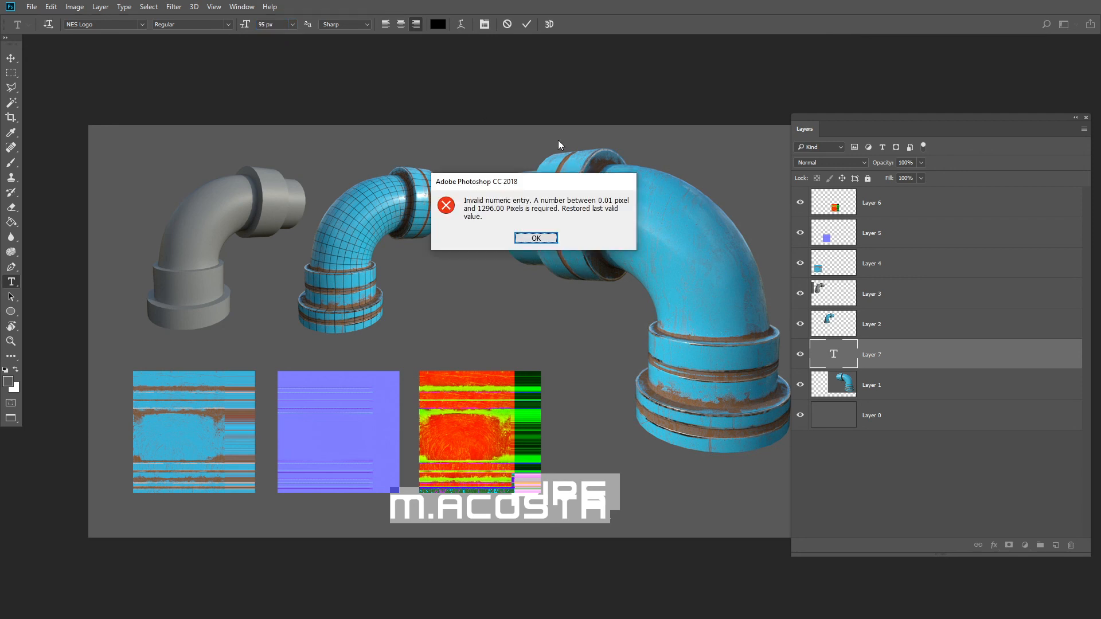
left_click(536, 238)
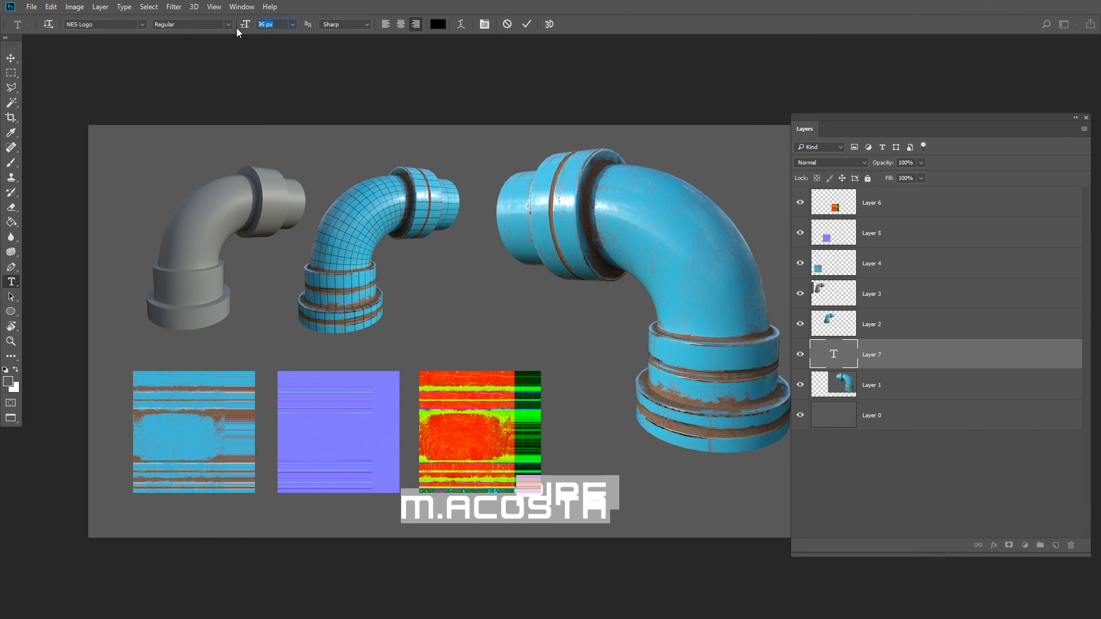
type("60")
key("Return")
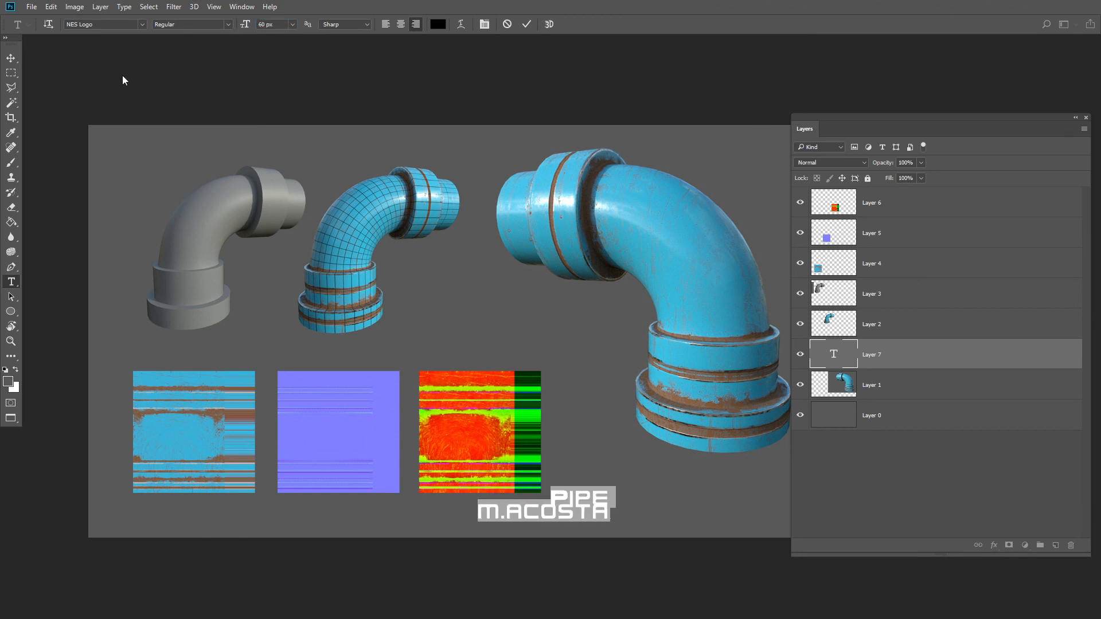
Set the leading of both text lines to 75 px and commit the text layer.
left_click(484, 24)
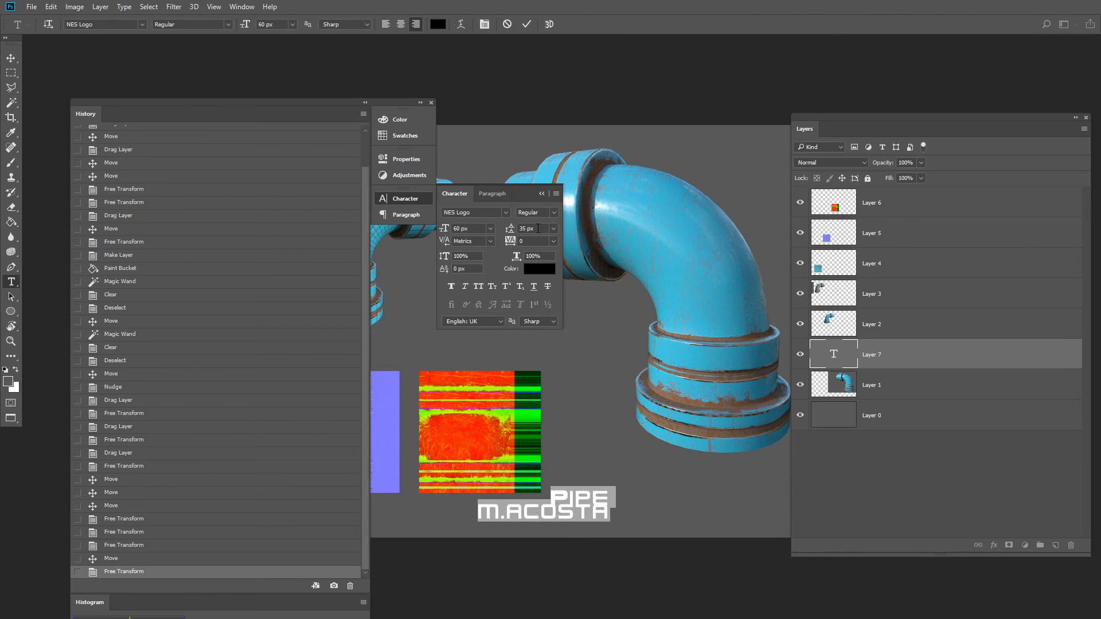
left_click_drag(511, 230, 535, 224)
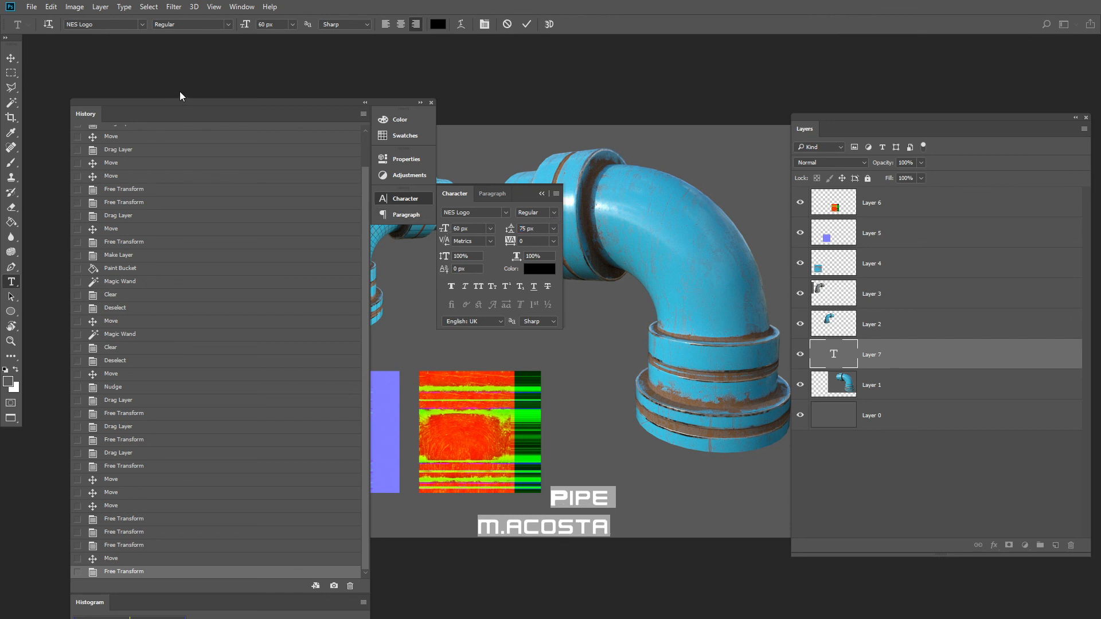
left_click(11, 58)
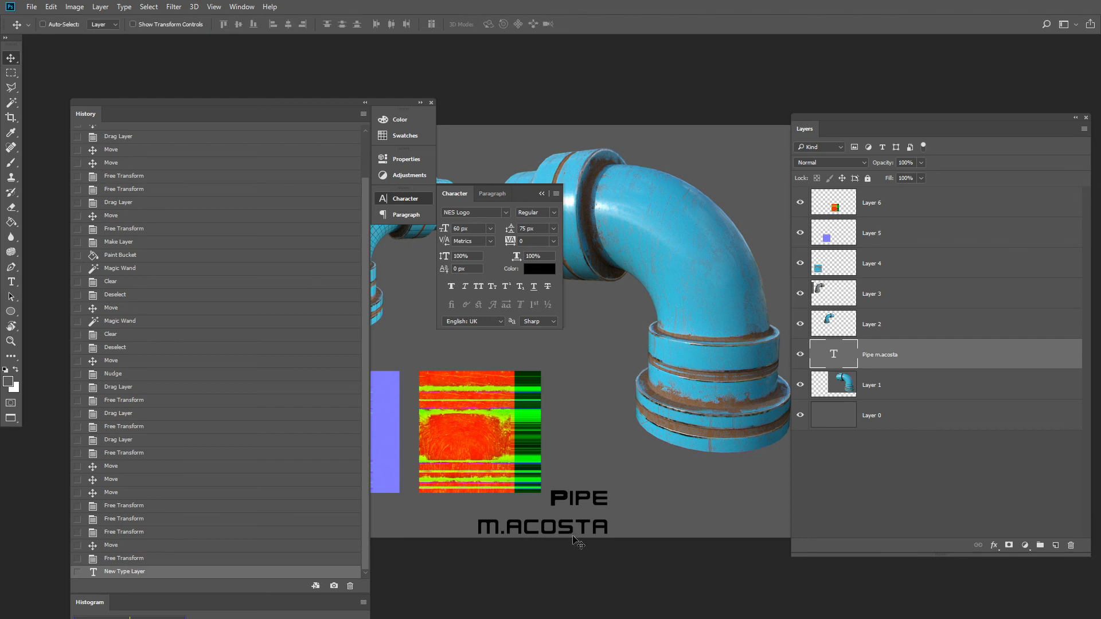
Move the text block beneath the beauty pipe into the sheet's lower-right corner and check the composition in full-screen mode.
left_click_drag(585, 505, 759, 487)
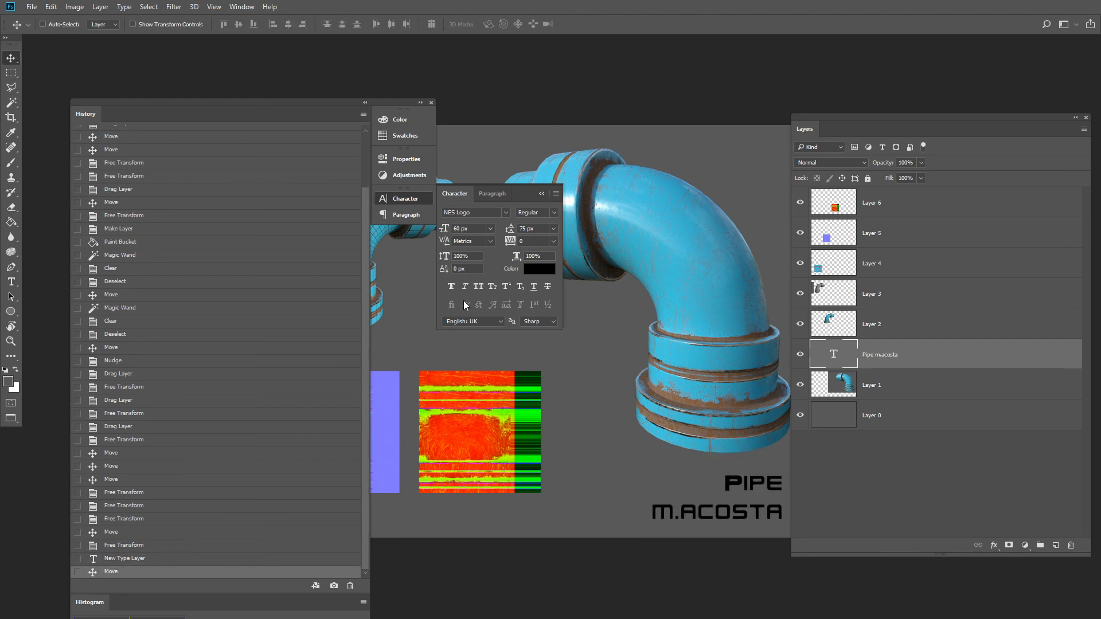
key("f")
key("f")
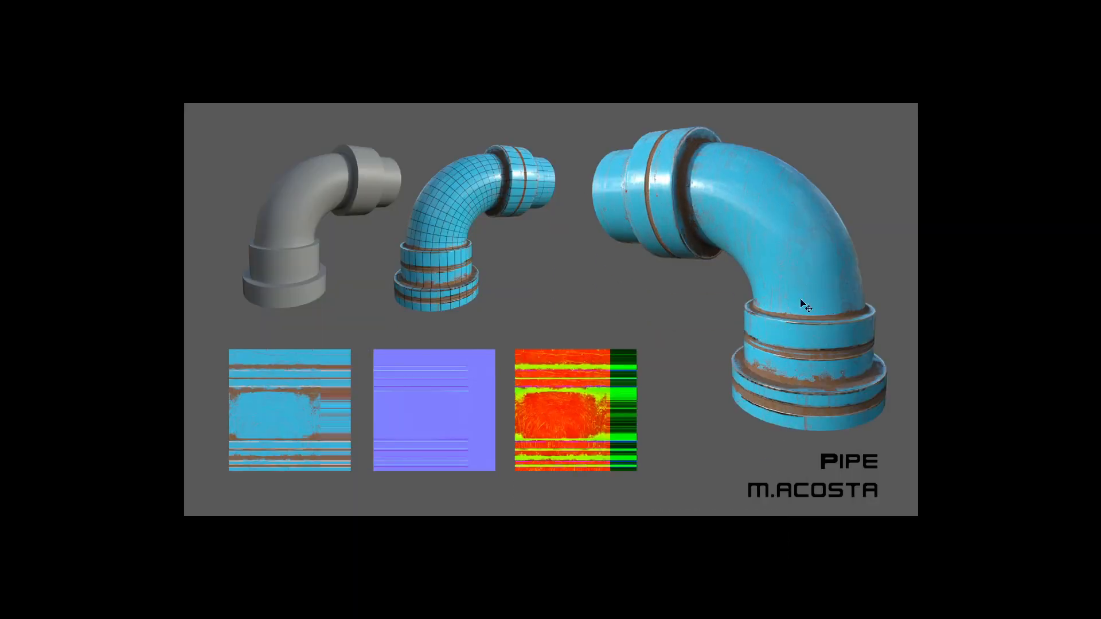